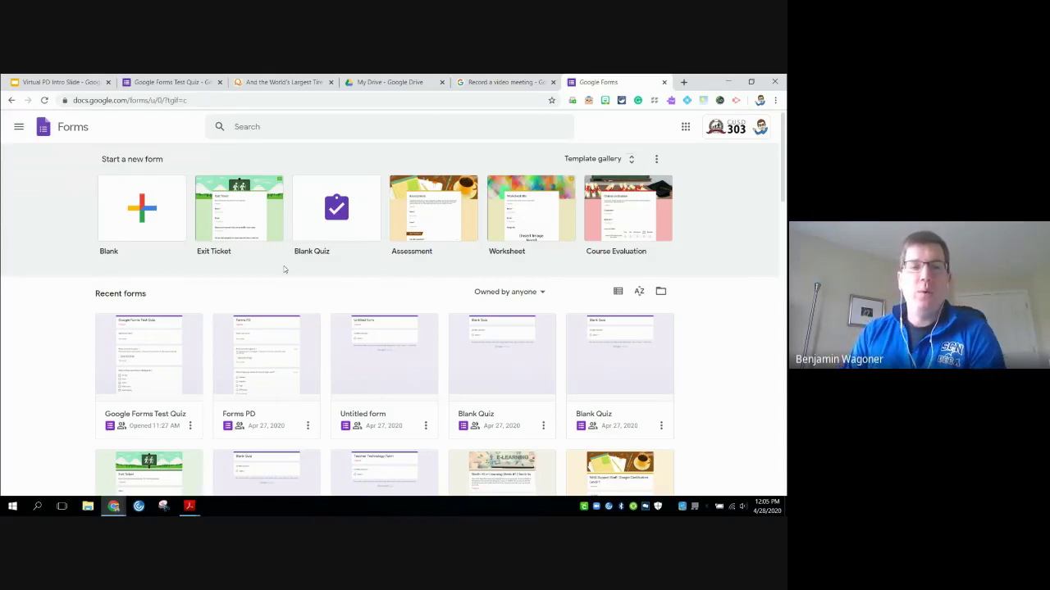
Create a blank form and title it "Google Forms Live PD"
{"action": "left_click", "coordinate": [146, 207]}
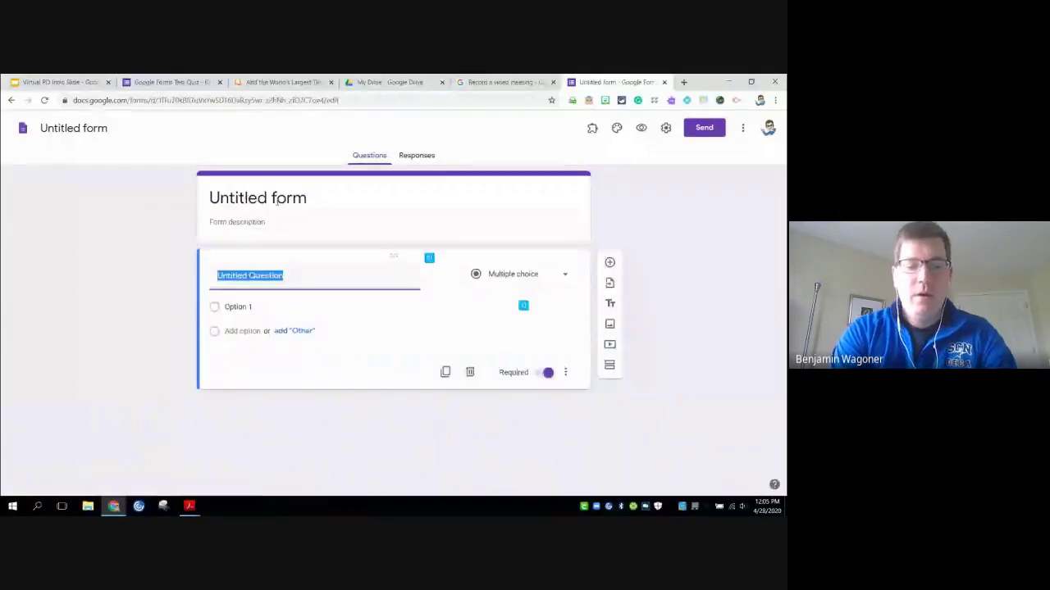
{"action": "left_click", "coordinate": [357, 203]}
{"action": "type", "text": "Googl"}
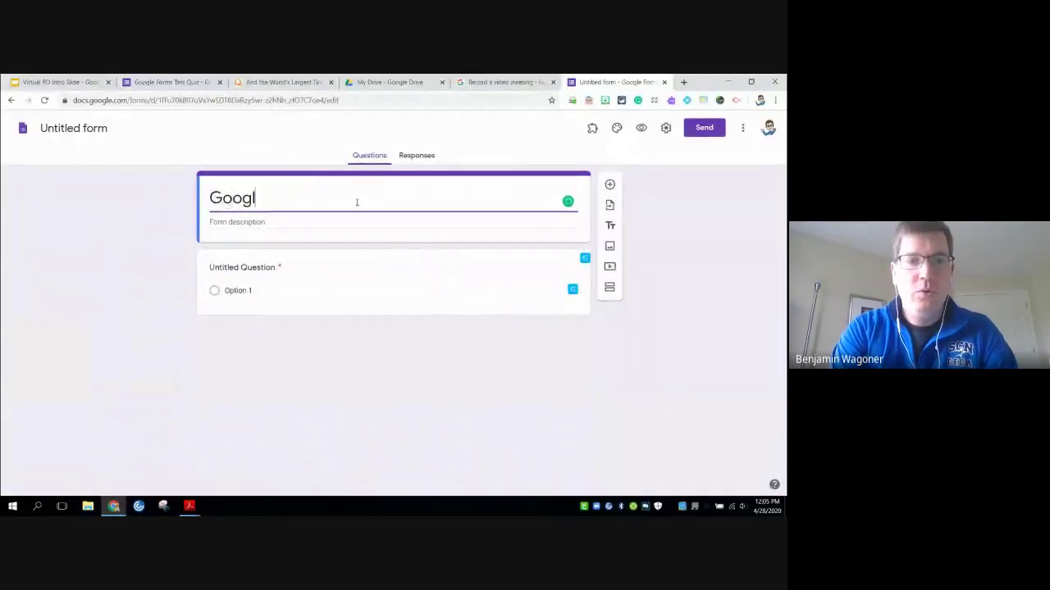
{"action": "type", "text": "e Forms Live PD"}
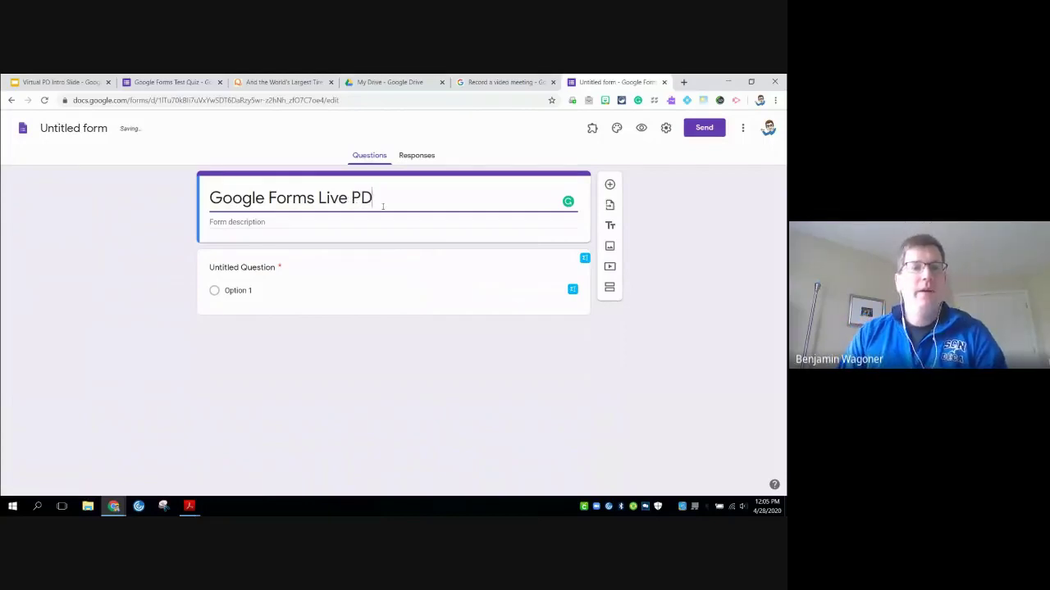
Name the form file "Google Forms Live PD" to match the form title
{"action": "left_click", "coordinate": [72, 129]}
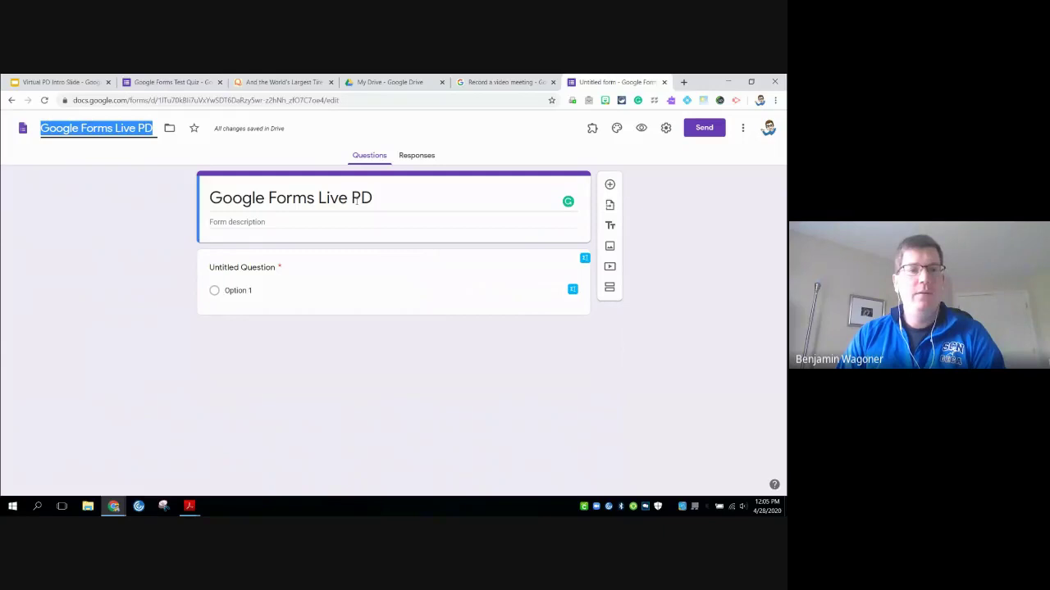
{"action": "left_click", "coordinate": [166, 215]}
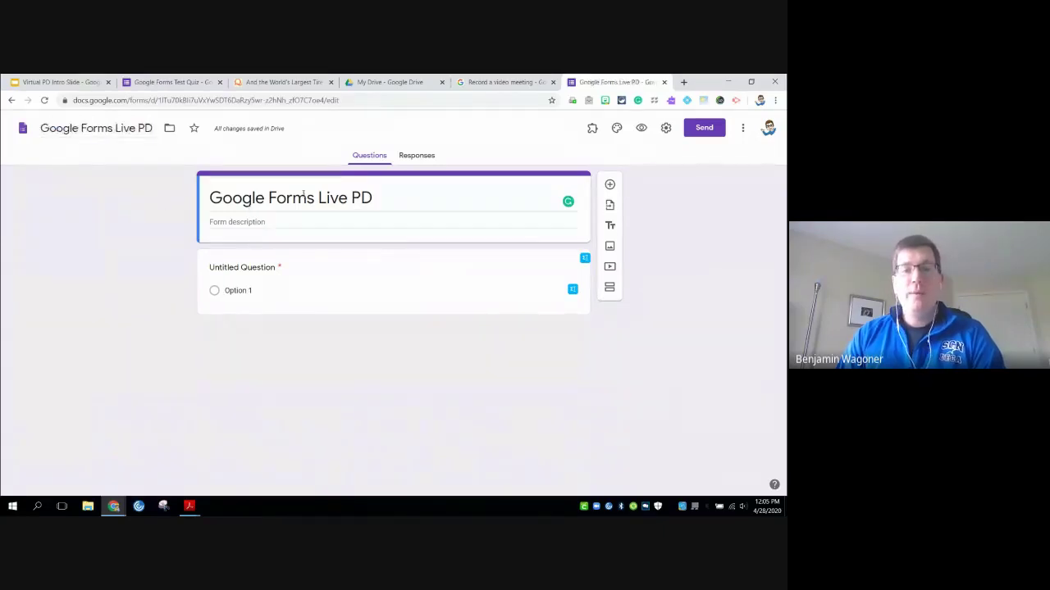
{"action": "left_click", "coordinate": [113, 129]}
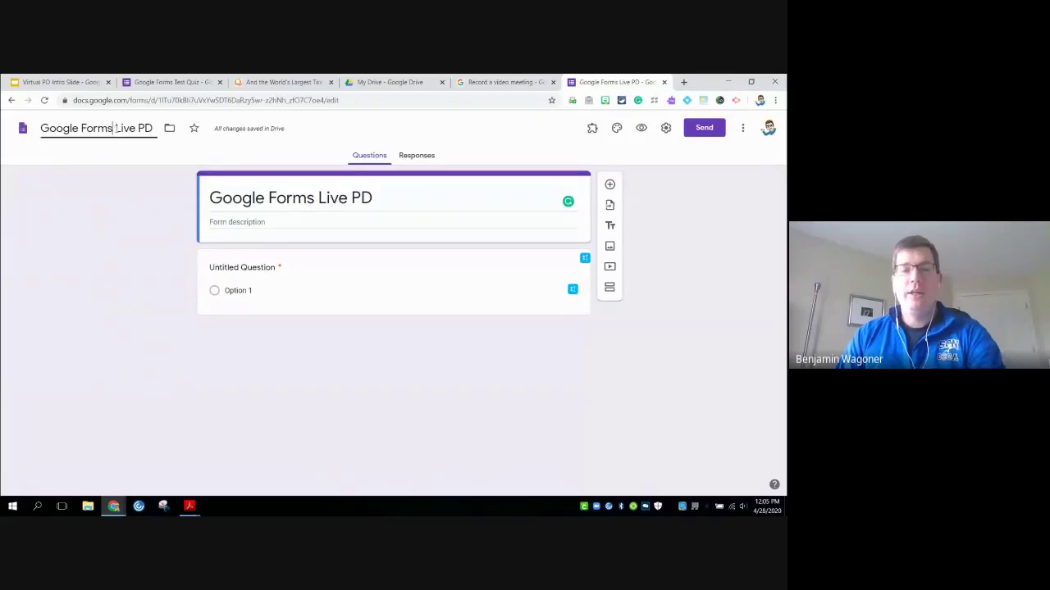
Enter the form description "This is where we will show how to use the form for assessment."
{"action": "left_click", "coordinate": [288, 222]}
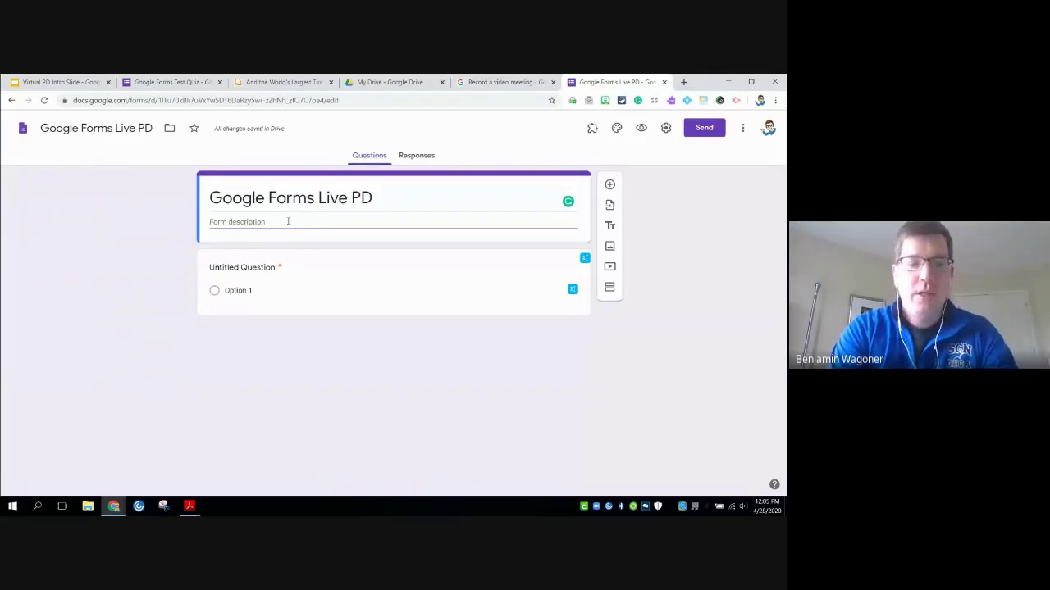
{"action": "type", "text": "This is where we will show how to use the form for assessment."}
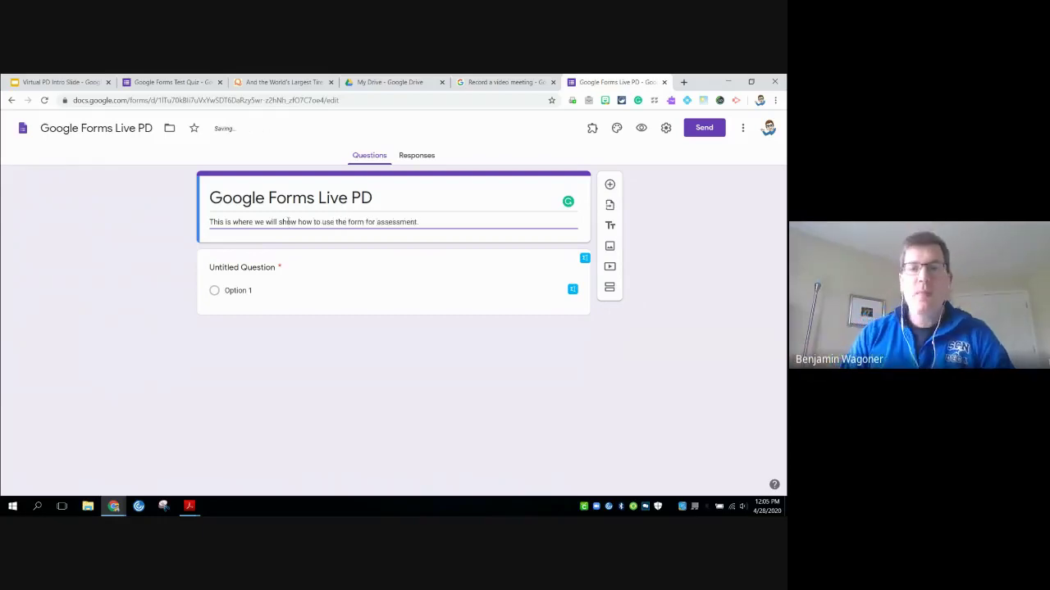
{"action": "left_click", "coordinate": [177, 258]}
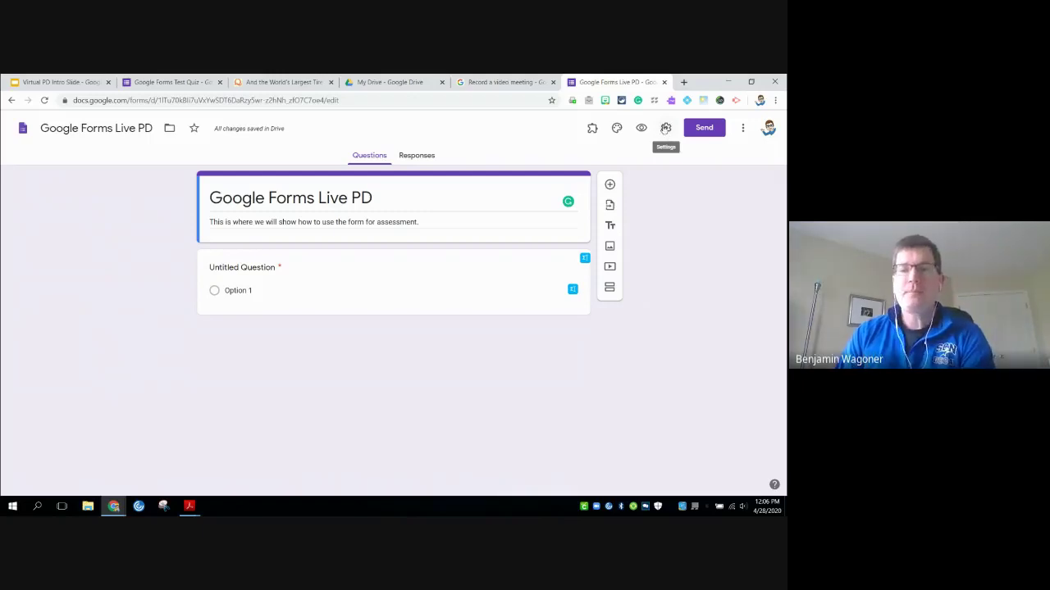
Make the form a quiz in its settings, and switch Chromebook locked mode on and back off
{"action": "left_click", "coordinate": [666, 129]}
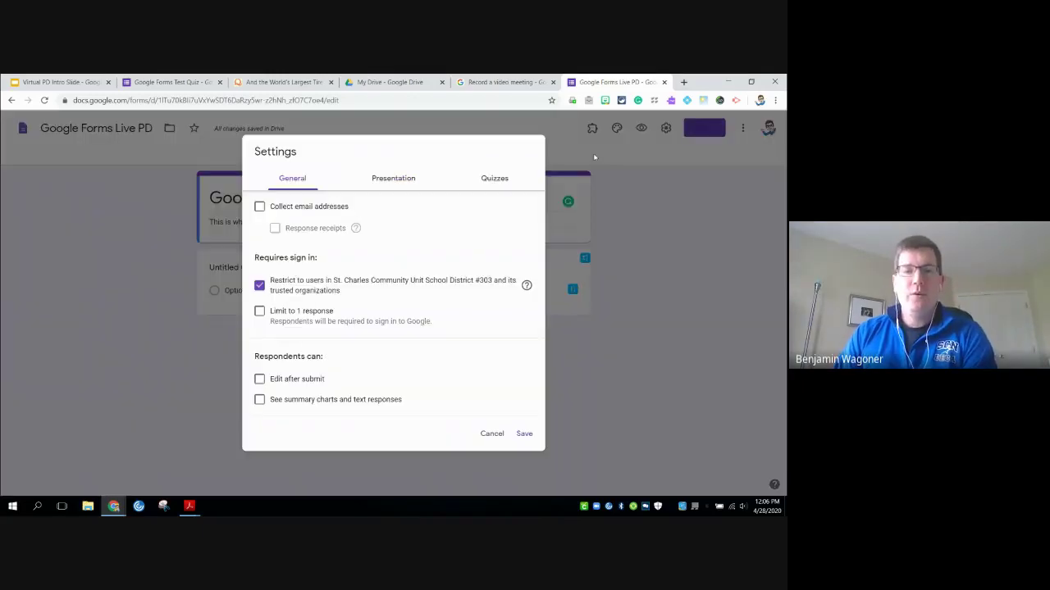
{"action": "left_click", "coordinate": [494, 178]}
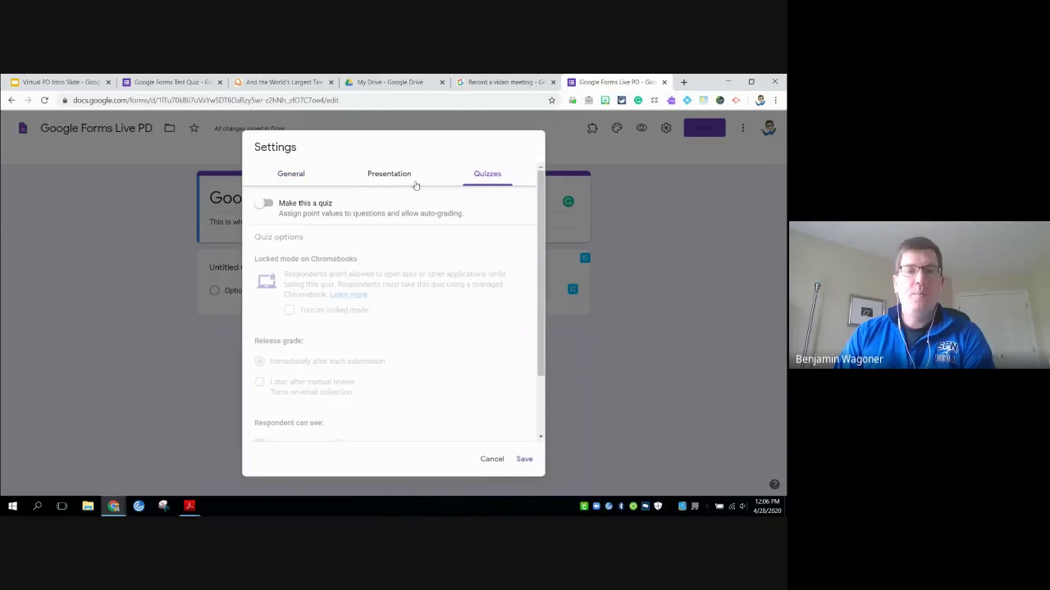
{"action": "left_click", "coordinate": [264, 203]}
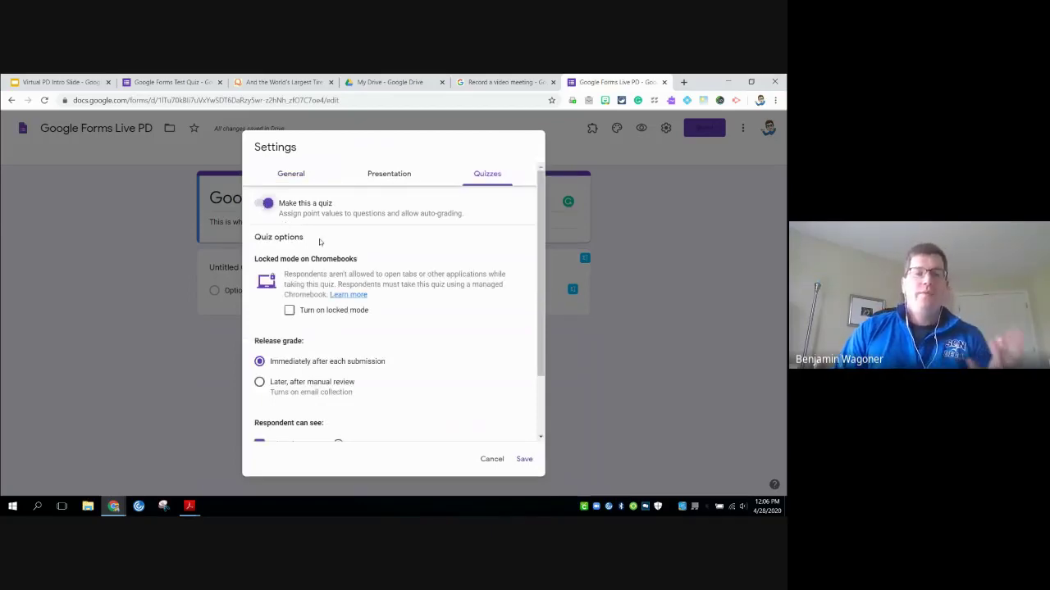
{"action": "left_click", "coordinate": [289, 312]}
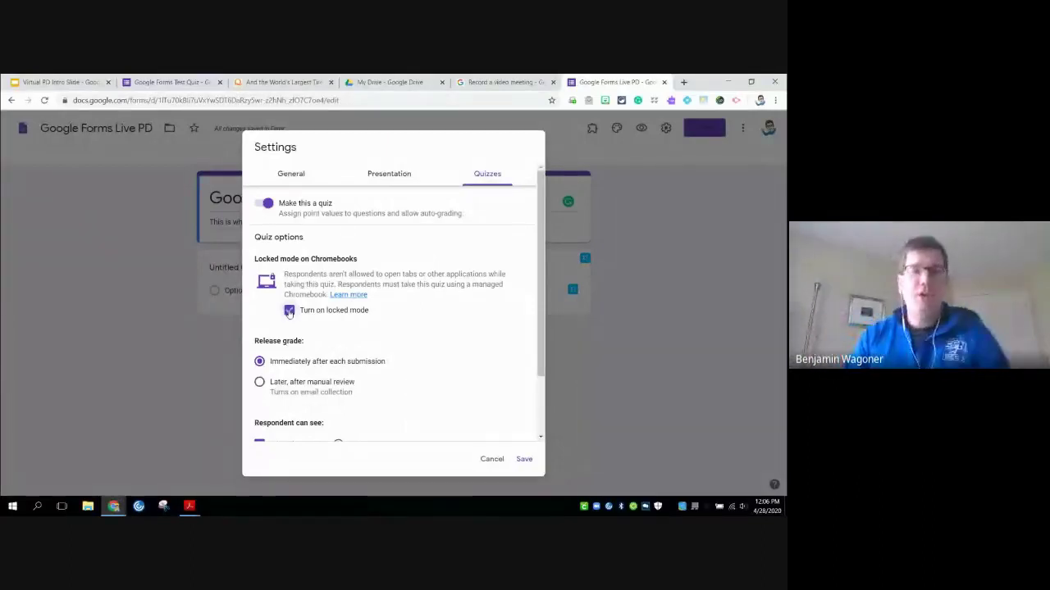
{"action": "left_click", "coordinate": [289, 311]}
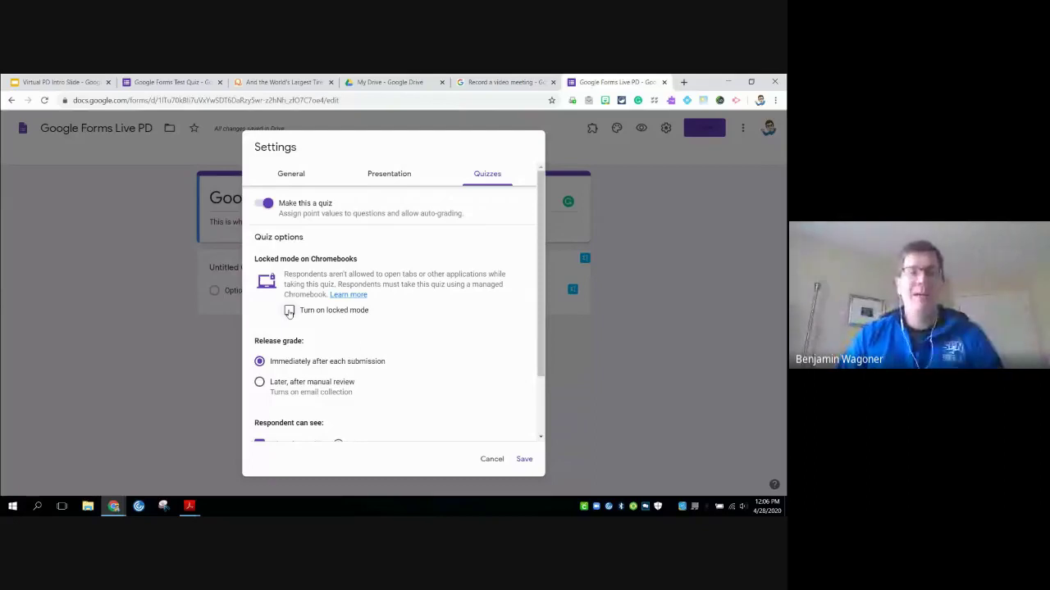
Review the presentation settings, keep response receipts off, and remove the limit of one response in the general settings
{"action": "left_click", "coordinate": [373, 177]}
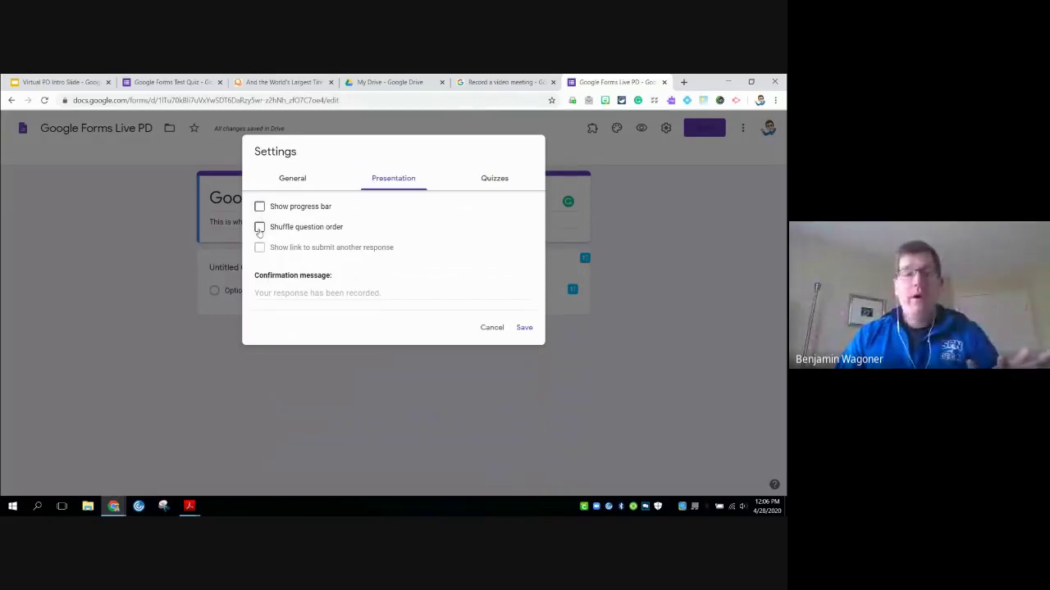
{"action": "left_click", "coordinate": [295, 181]}
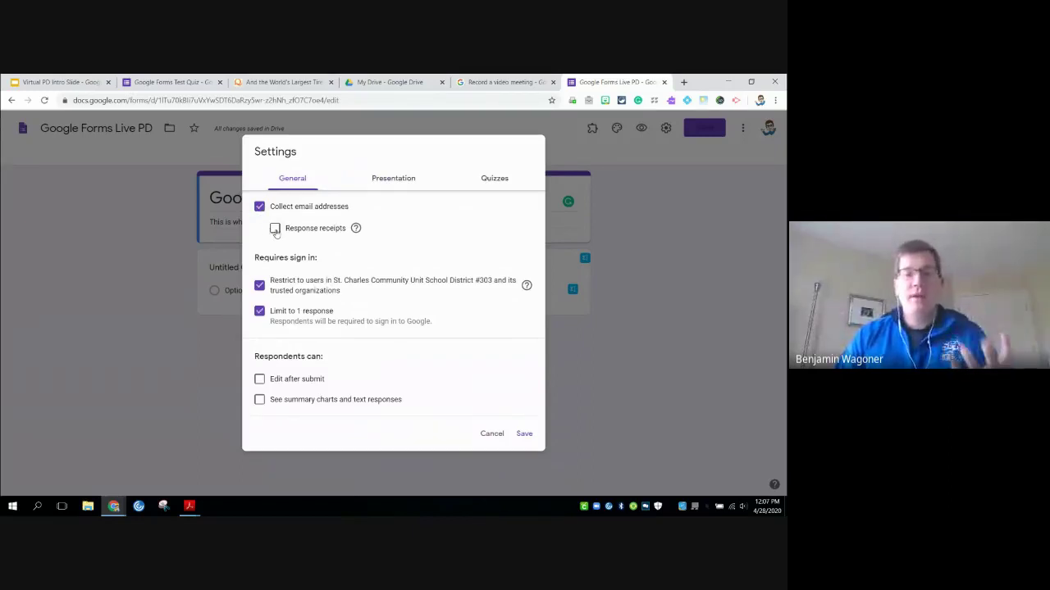
{"action": "left_click", "coordinate": [275, 229]}
{"action": "left_click", "coordinate": [275, 229]}
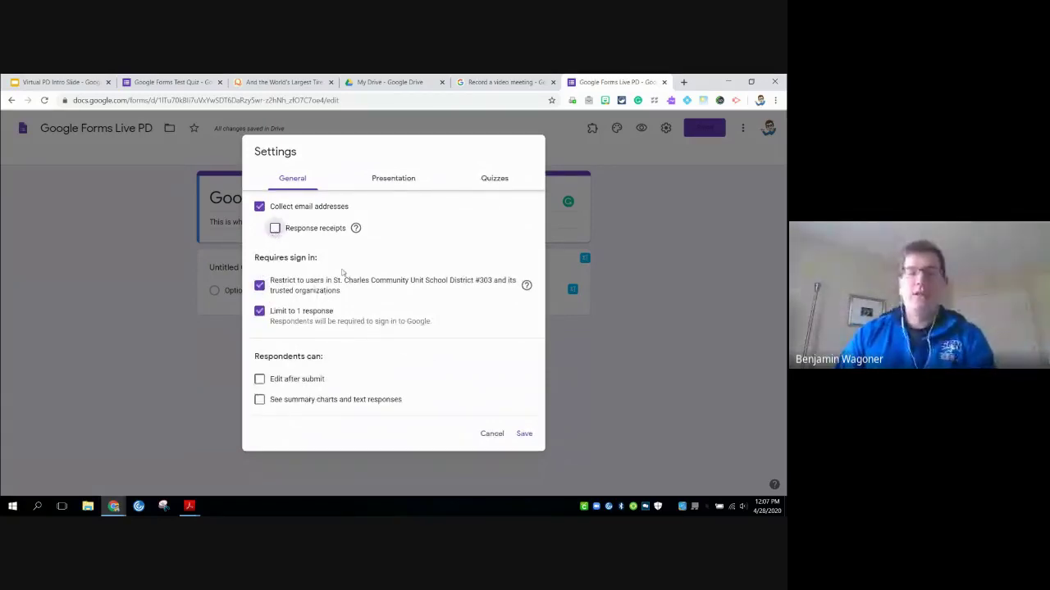
{"action": "left_click", "coordinate": [306, 322]}
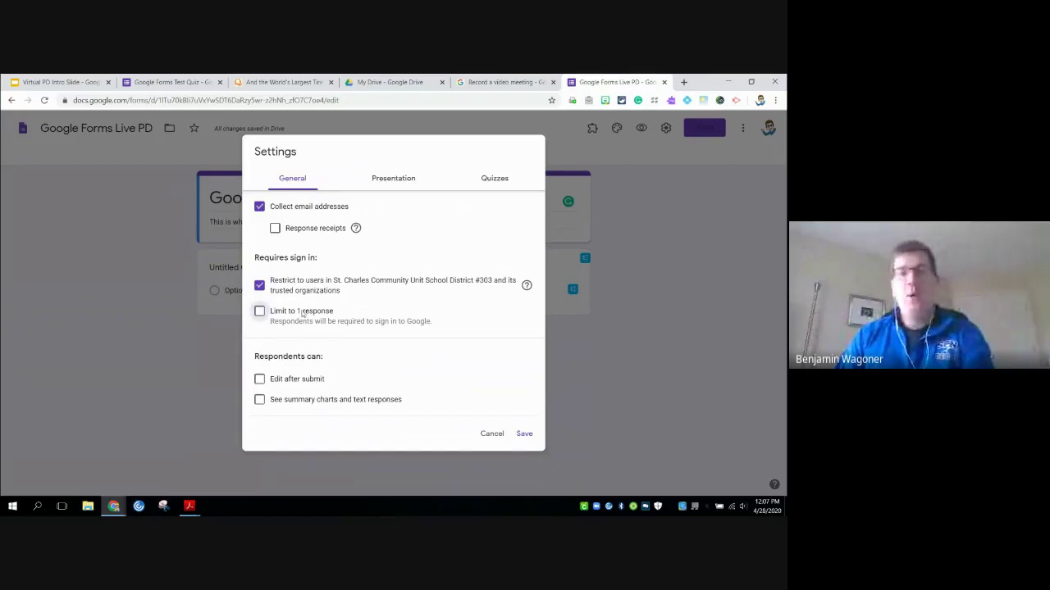
Allow respondents to see summary charts and text responses, keep editing after submission off, and save the settings
{"action": "left_click", "coordinate": [479, 182]}
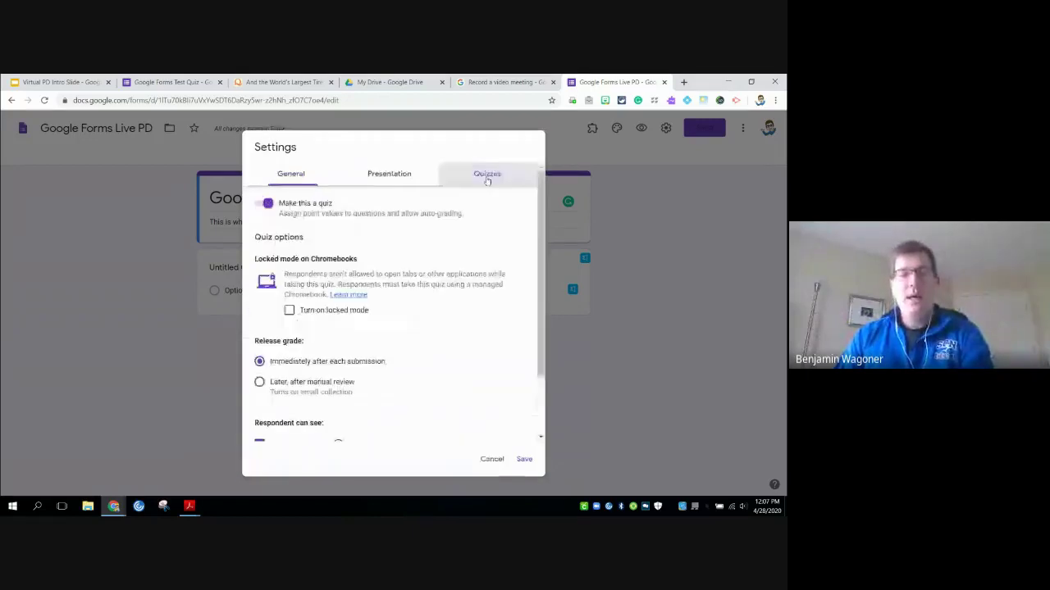
{"action": "left_click", "coordinate": [299, 180]}
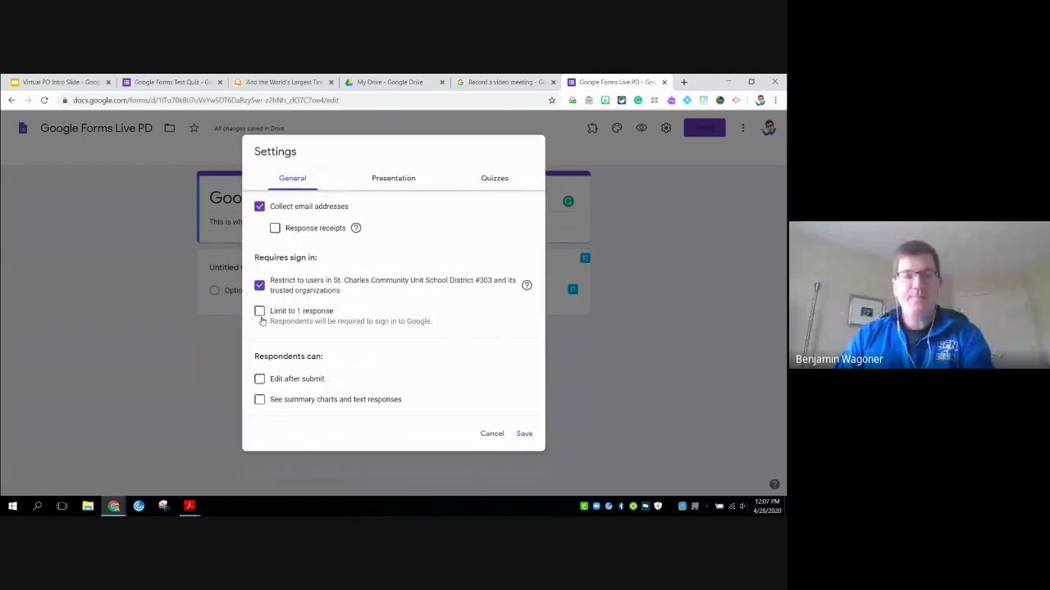
{"action": "left_click", "coordinate": [259, 401]}
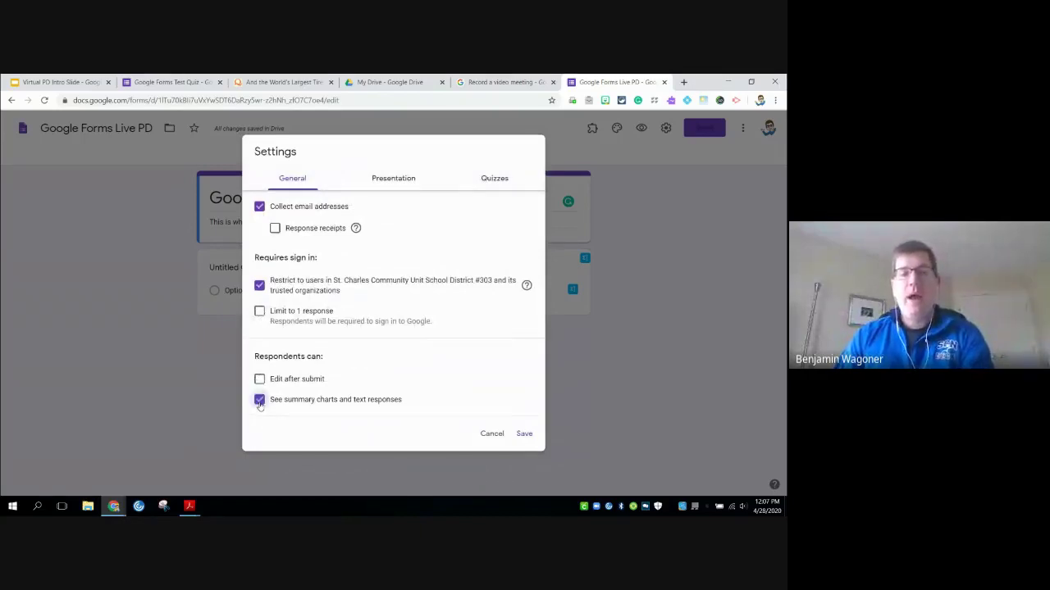
{"action": "left_click", "coordinate": [259, 380]}
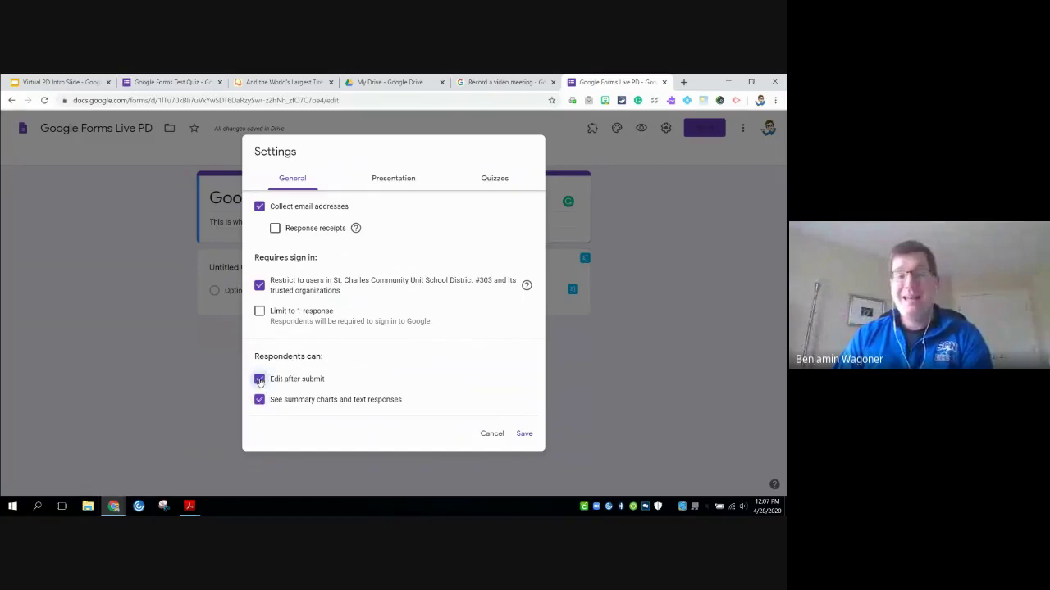
{"action": "left_click", "coordinate": [259, 379]}
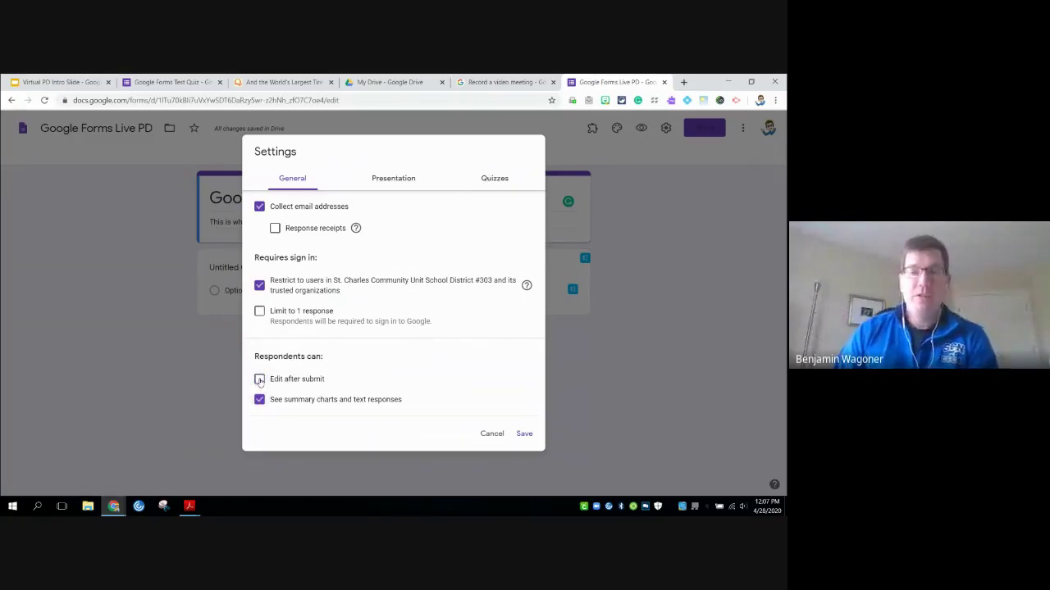
{"action": "left_click", "coordinate": [524, 434]}
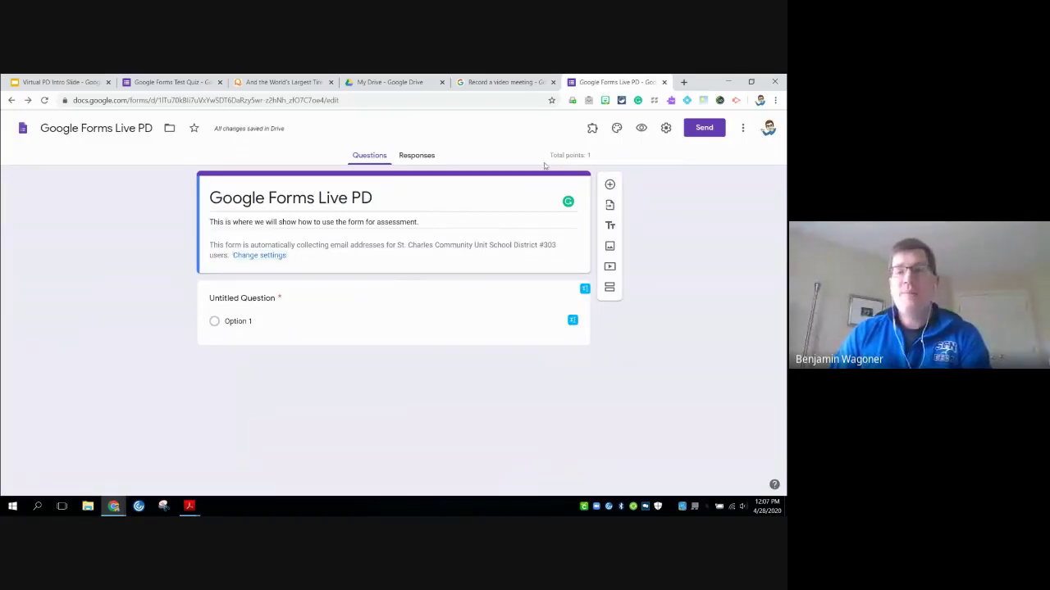
Set the colorful candy picture from the Work and School themes as the form's header image
{"action": "left_click", "coordinate": [594, 129]}
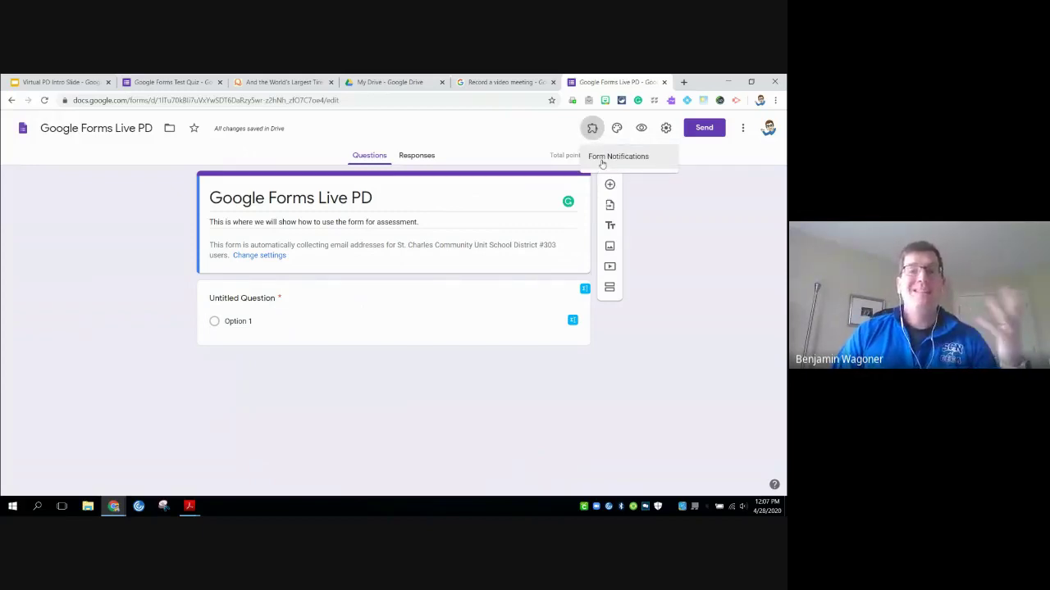
{"action": "left_click", "coordinate": [618, 130]}
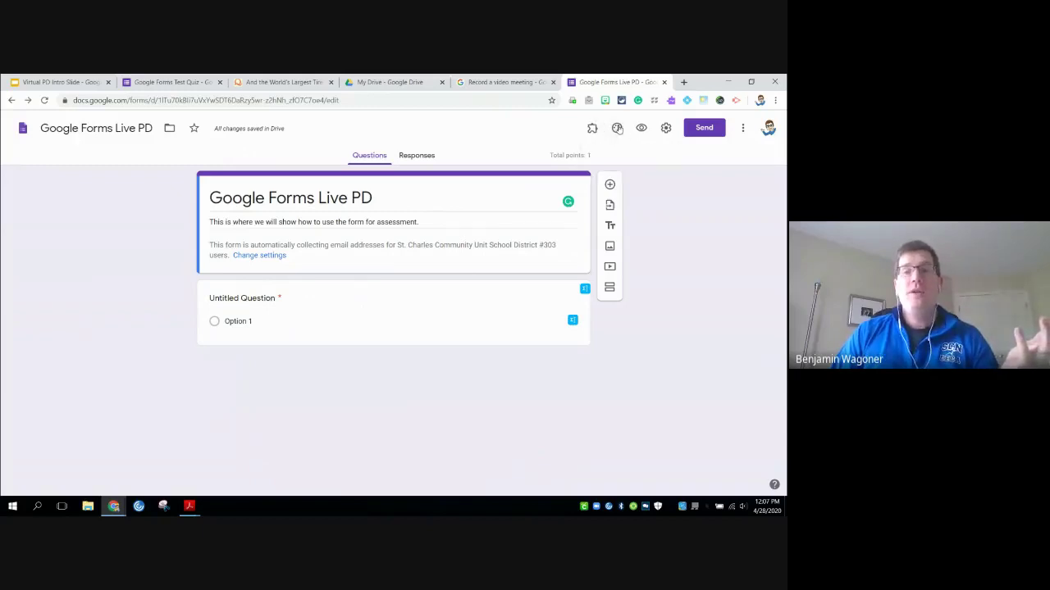
{"action": "left_click", "coordinate": [618, 130]}
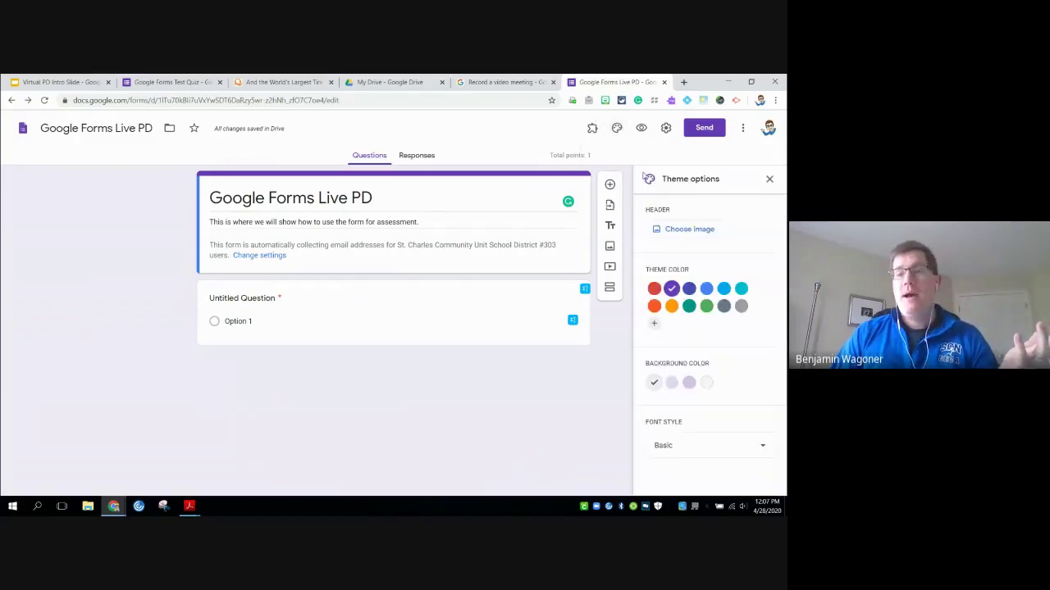
{"action": "left_click", "coordinate": [666, 230]}
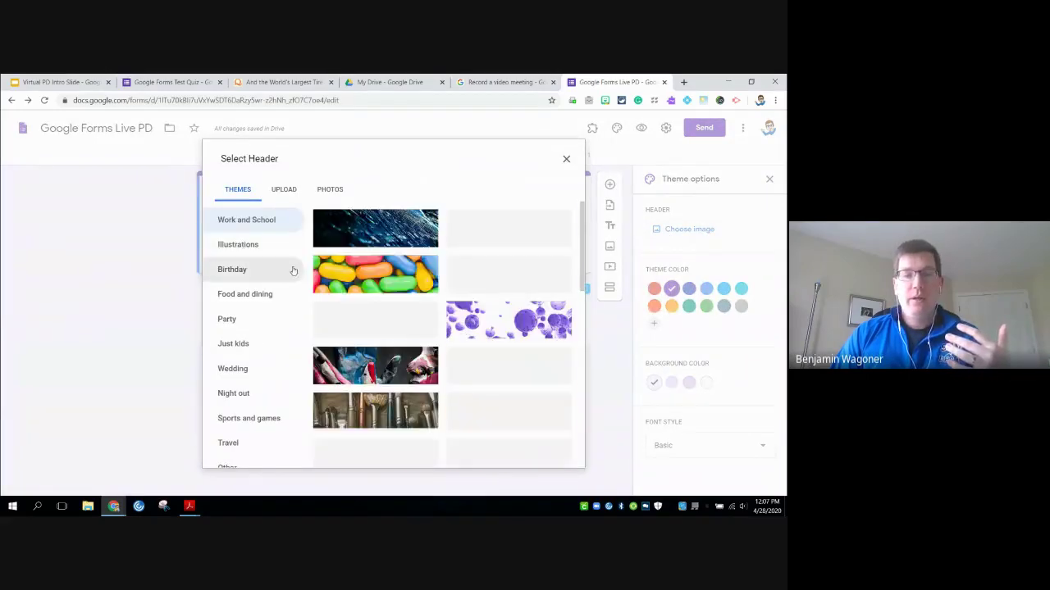
{"action": "left_click", "coordinate": [398, 284]}
{"action": "left_click", "coordinate": [559, 457]}
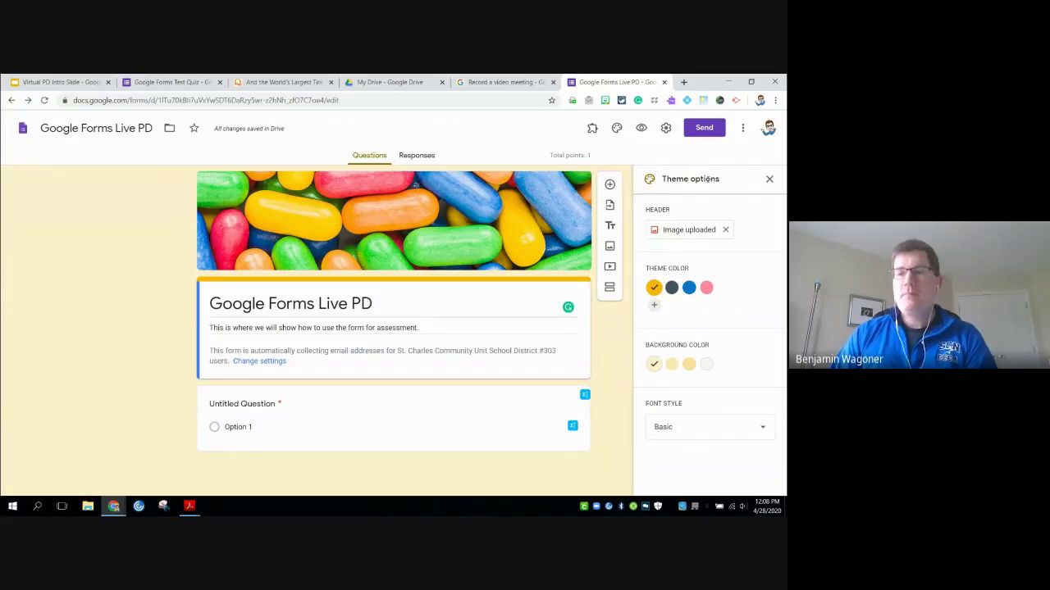
{"action": "left_click", "coordinate": [769, 179]}
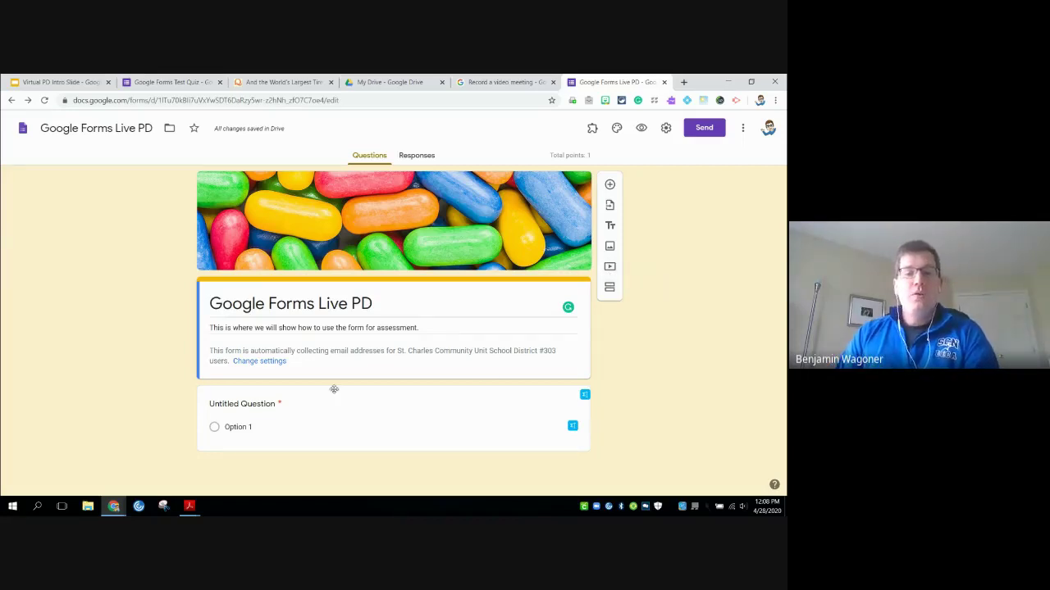
Turn the untitled question into a short-answer question titled "Name (Last, First)"
{"action": "left_click", "coordinate": [269, 406]}
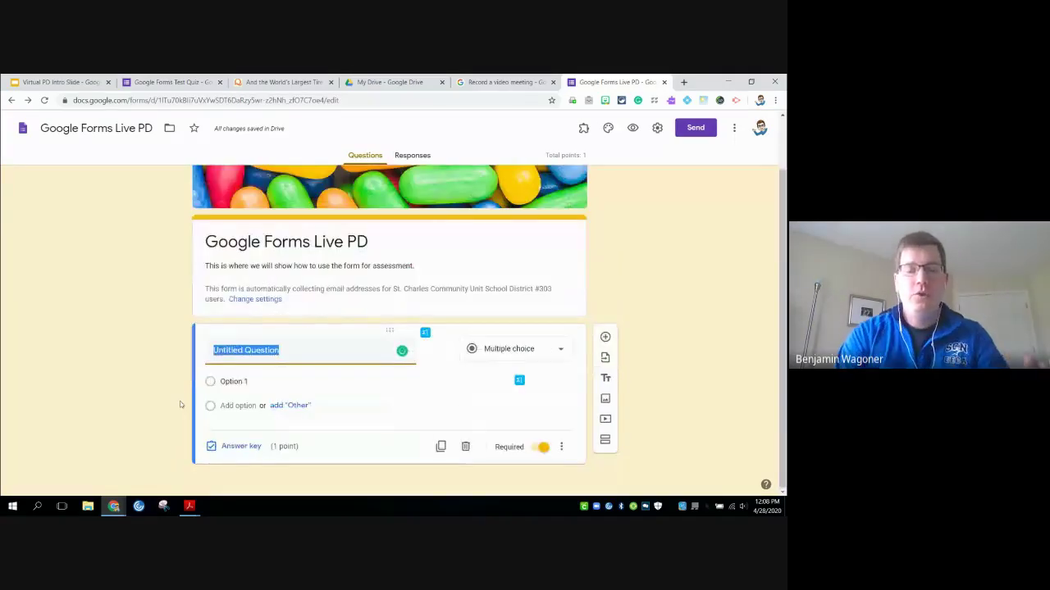
{"action": "type", "text": "Name"}
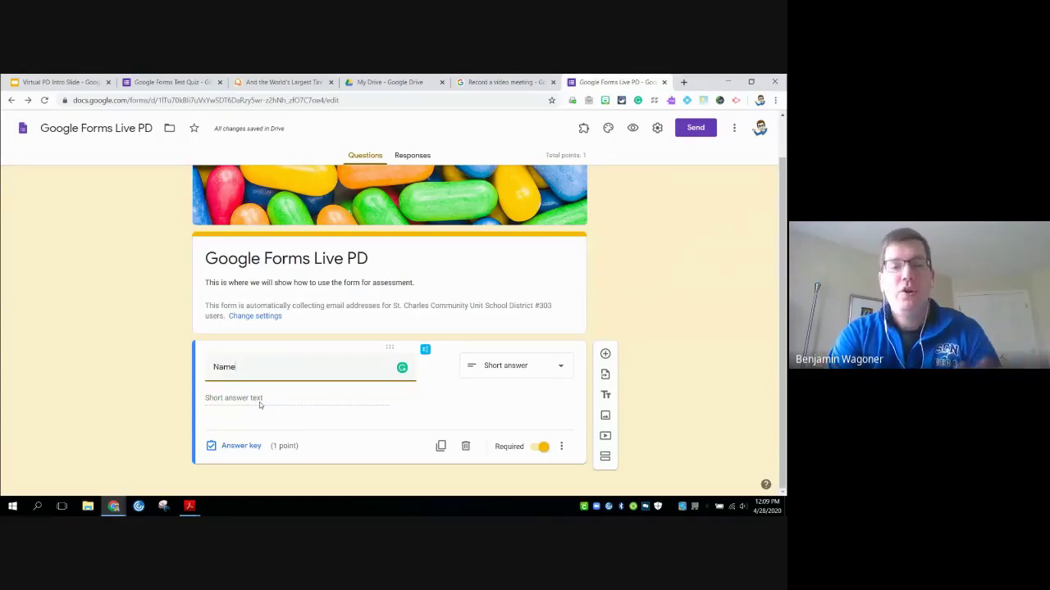
{"action": "type", "text": "("}
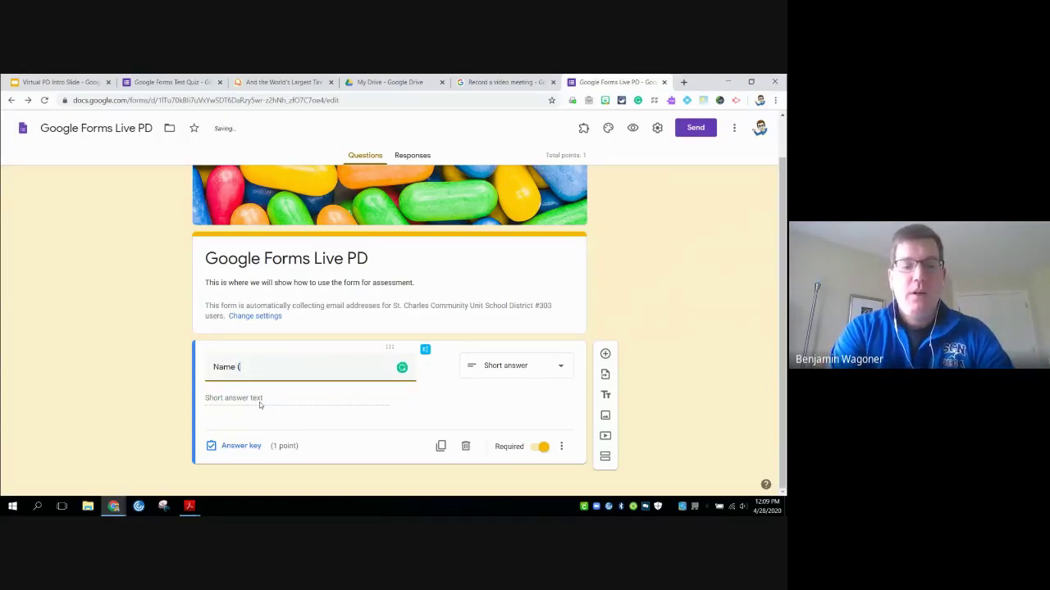
{"action": "type", "text": "Last, First)"}
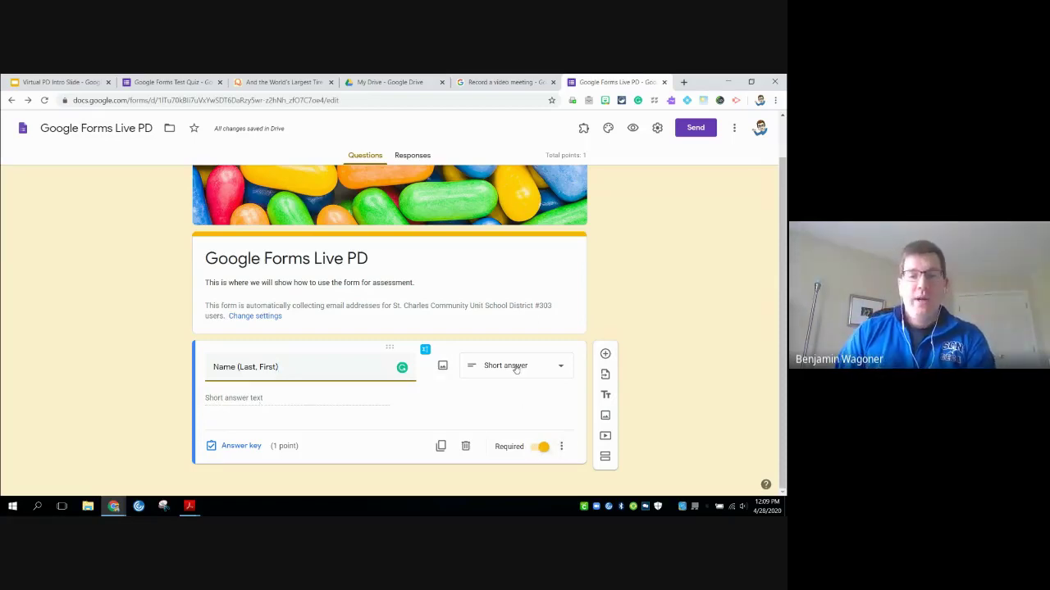
Set the point value of the "Name (Last, First)" question to 0 in its answer key
{"action": "left_click", "coordinate": [242, 447]}
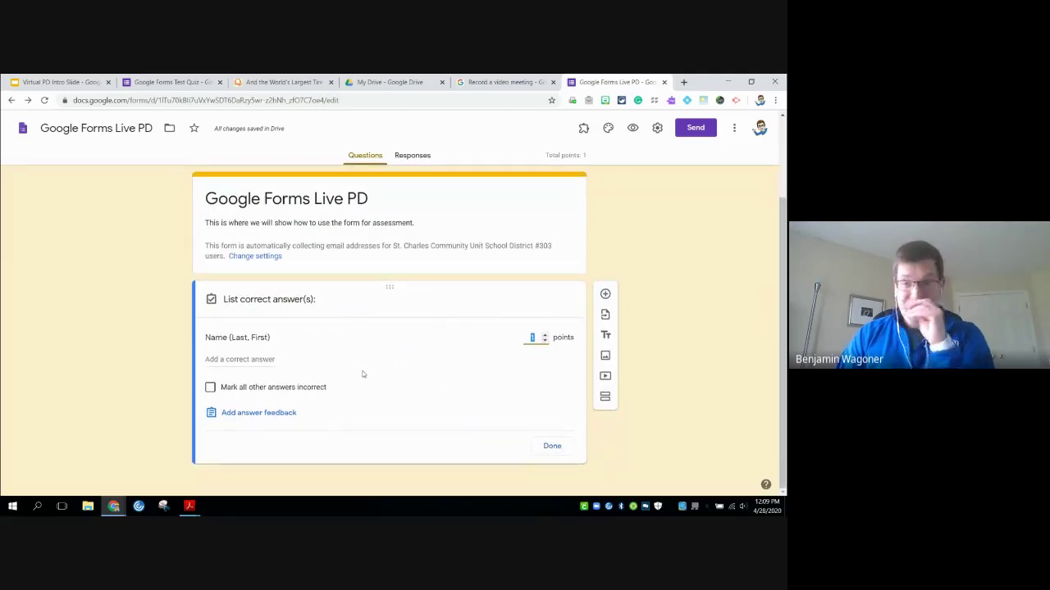
{"action": "left_click", "coordinate": [544, 340]}
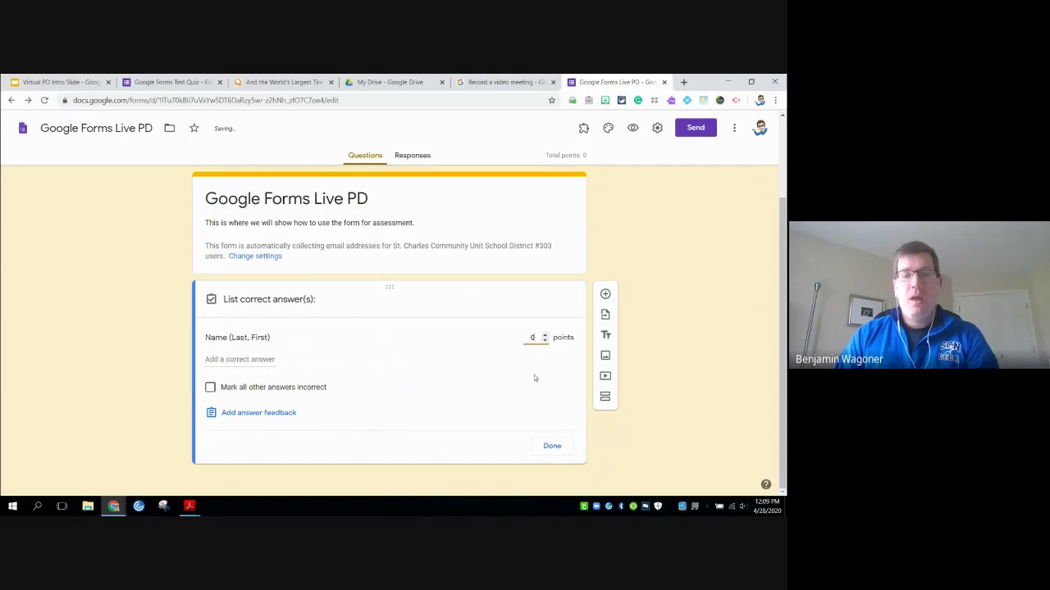
{"action": "left_click", "coordinate": [551, 447]}
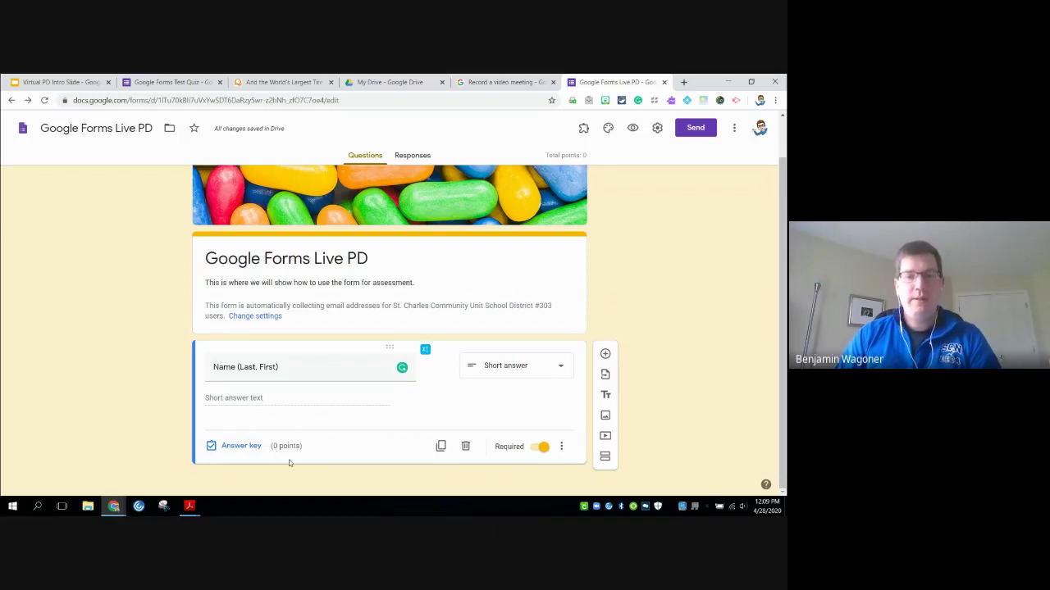
Add a blank multiple-choice question, then duplicate the name question and retitle the copy "Name (Last)"
{"action": "left_click", "coordinate": [607, 354]}
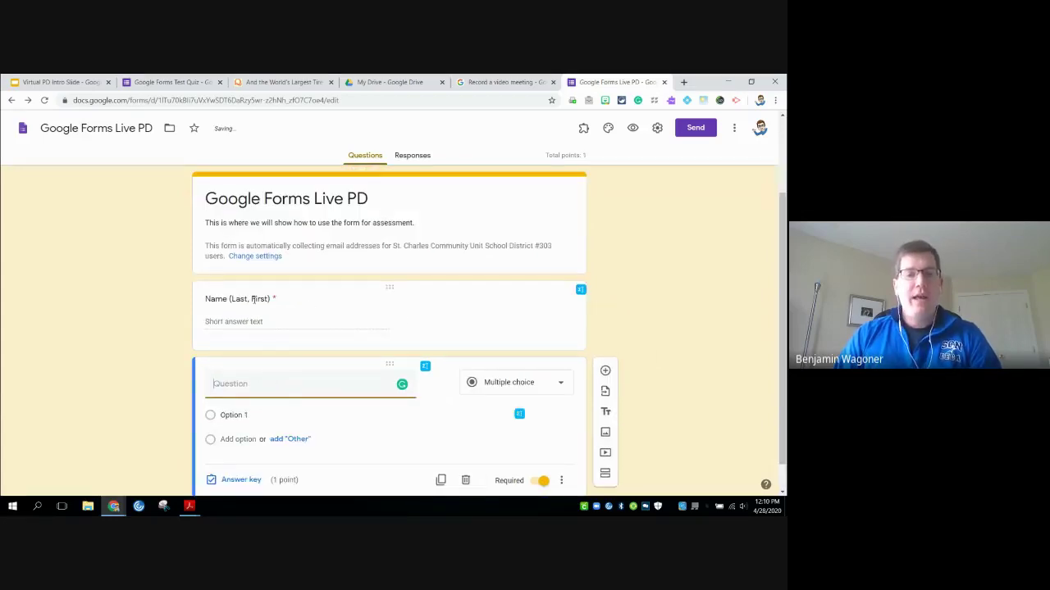
{"action": "left_click", "coordinate": [415, 319]}
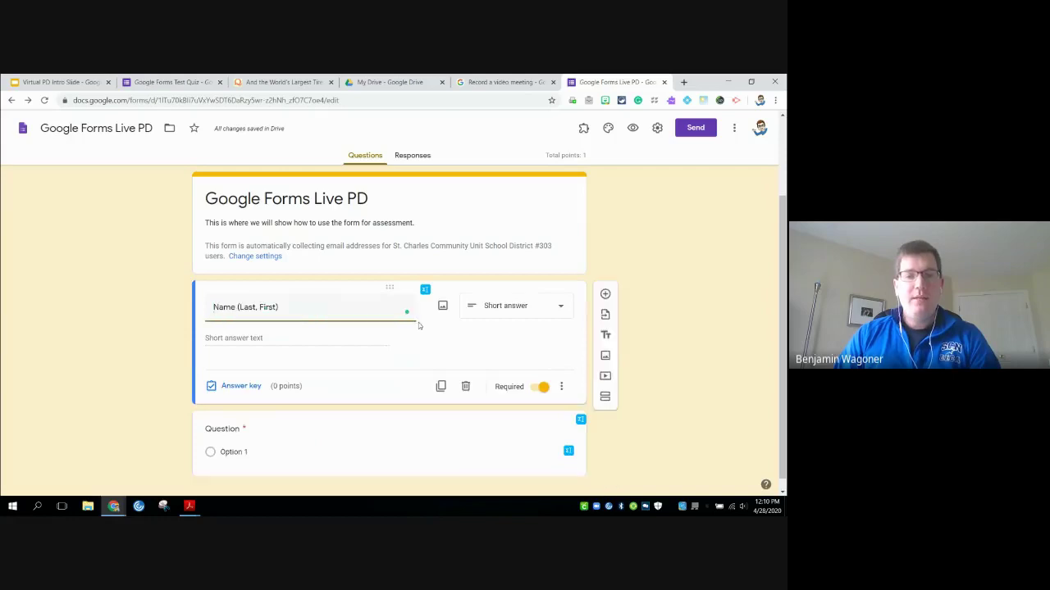
{"action": "left_click", "coordinate": [440, 387]}
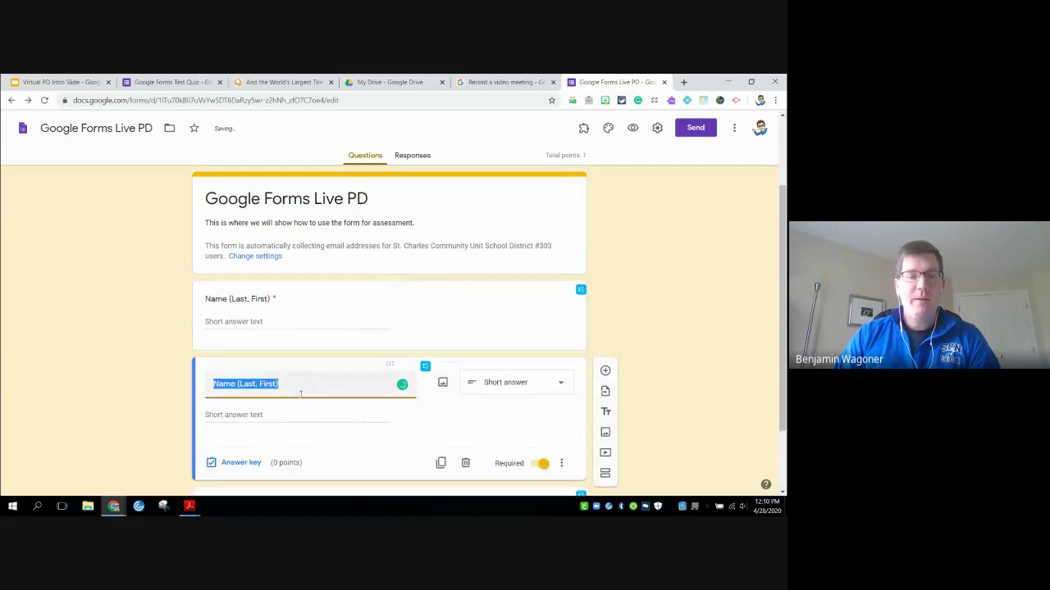
{"action": "left_click", "coordinate": [277, 383]}
{"action": "key", "text": "BackSpace"}
{"action": "key", "text": "BackSpace"}
{"action": "key", "text": "BackSpace"}
{"action": "key", "text": "BackSpace"}
{"action": "key", "text": "BackSpace"}
{"action": "key", "text": "BackSpace"}
{"action": "key", "text": "BackSpace"}
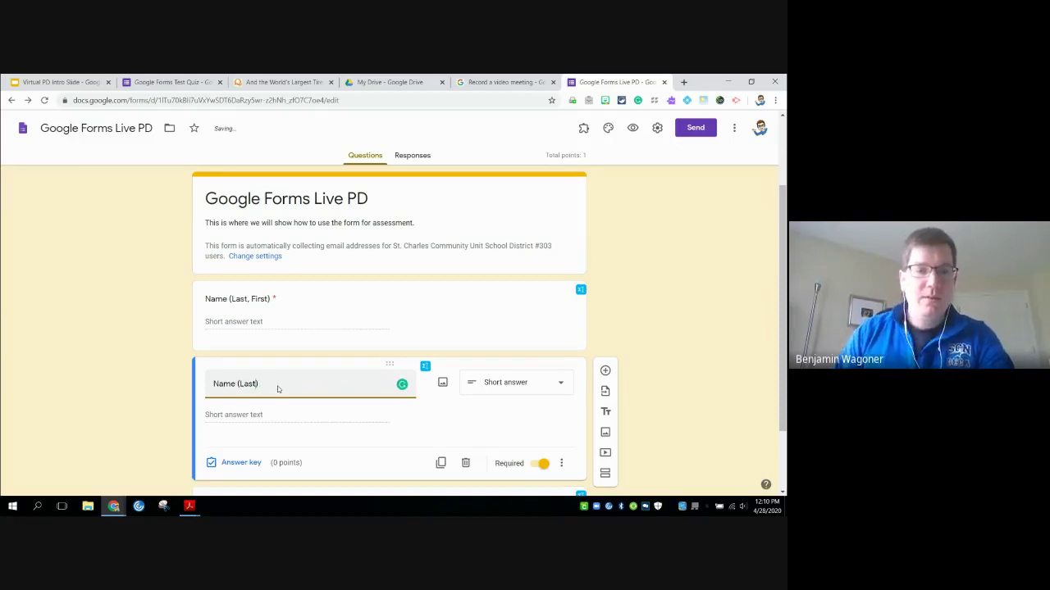
Retitle the original "Name (Last, First)" question as "Name (First)"
{"action": "left_click", "coordinate": [254, 300]}
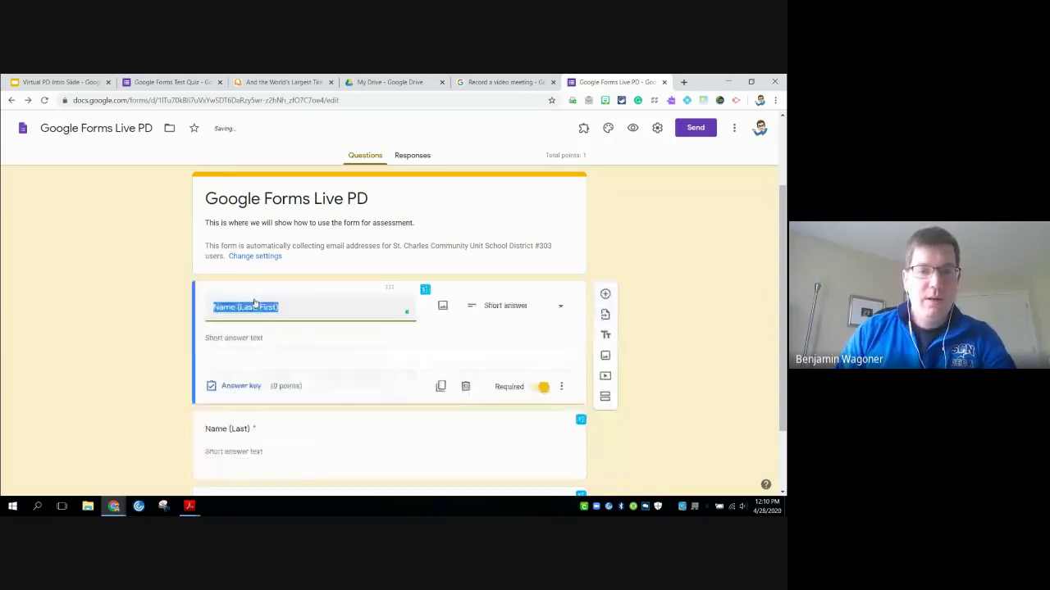
{"action": "left_click", "coordinate": [259, 306]}
{"action": "key", "text": "BackSpace"}
{"action": "key", "text": "BackSpace"}
{"action": "key", "text": "BackSpace"}
{"action": "key", "text": "BackSpace"}
{"action": "key", "text": "BackSpace"}
{"action": "key", "text": "BackSpace"}
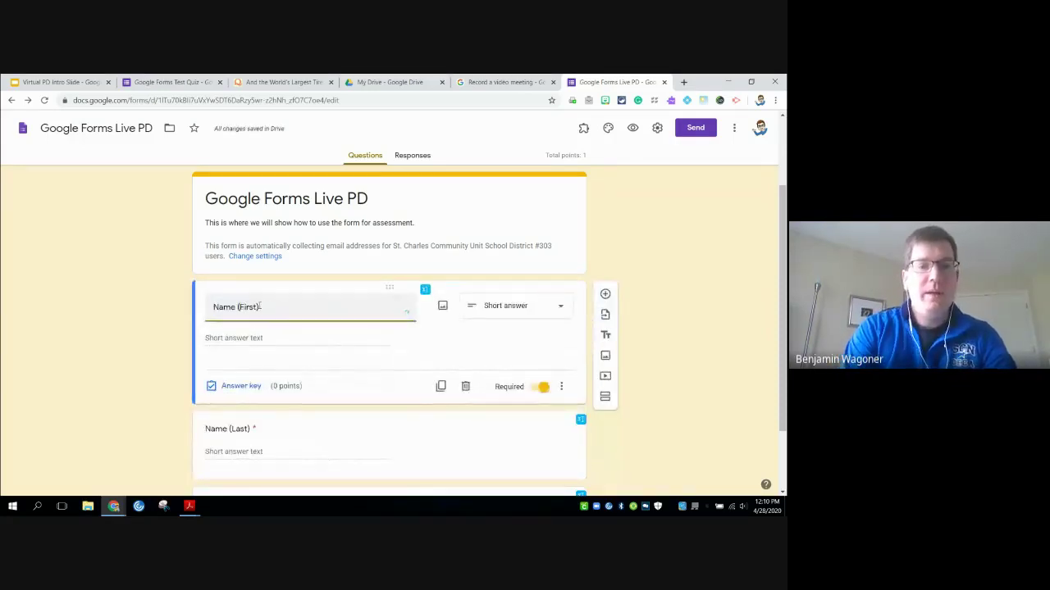
{"action": "left_click", "coordinate": [679, 357]}
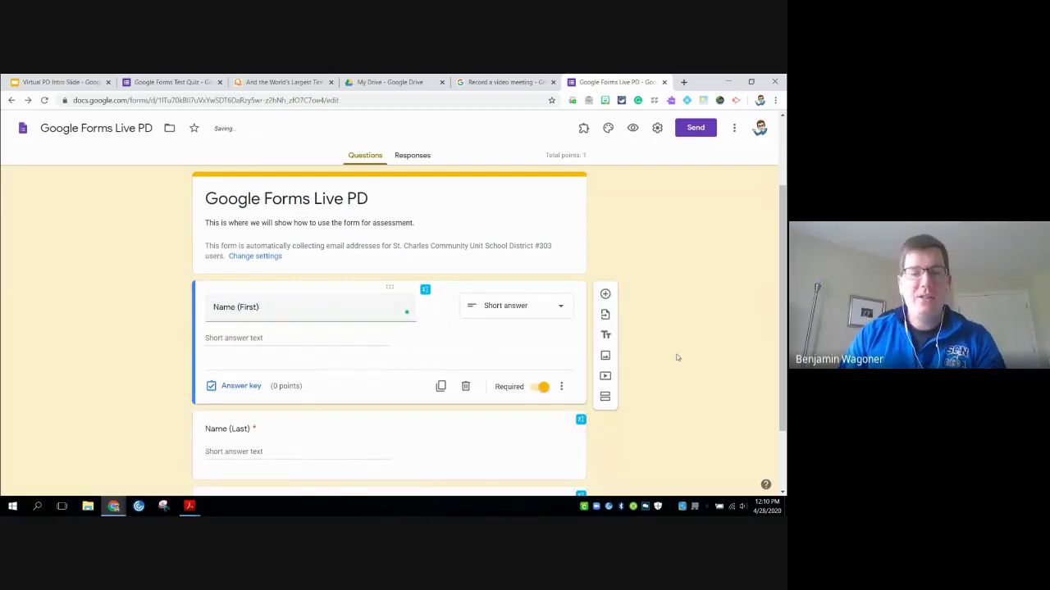
Title the blank multiple-choice question "Solve the equation."
{"action": "scroll", "coordinate": [703, 342], "scroll_direction": "down", "scroll_amount": 1}
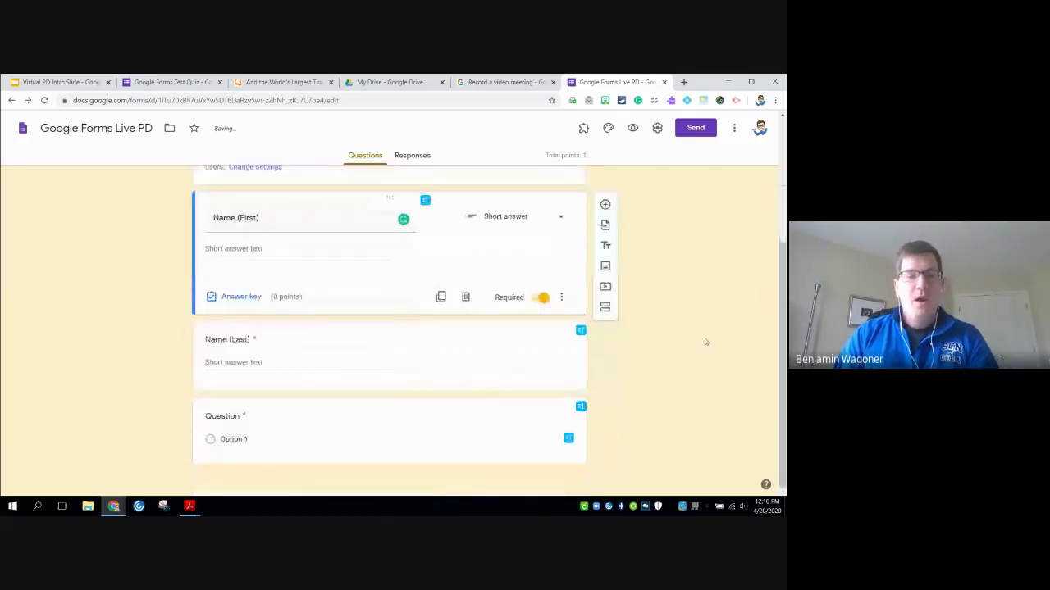
{"action": "left_click", "coordinate": [316, 424]}
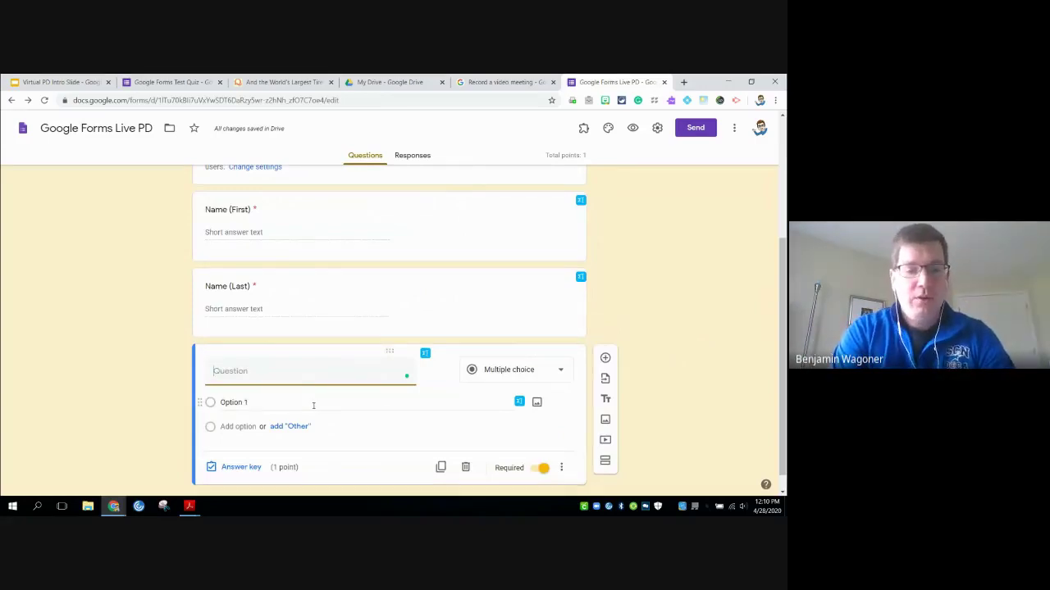
{"action": "type", "text": "Solve th"}
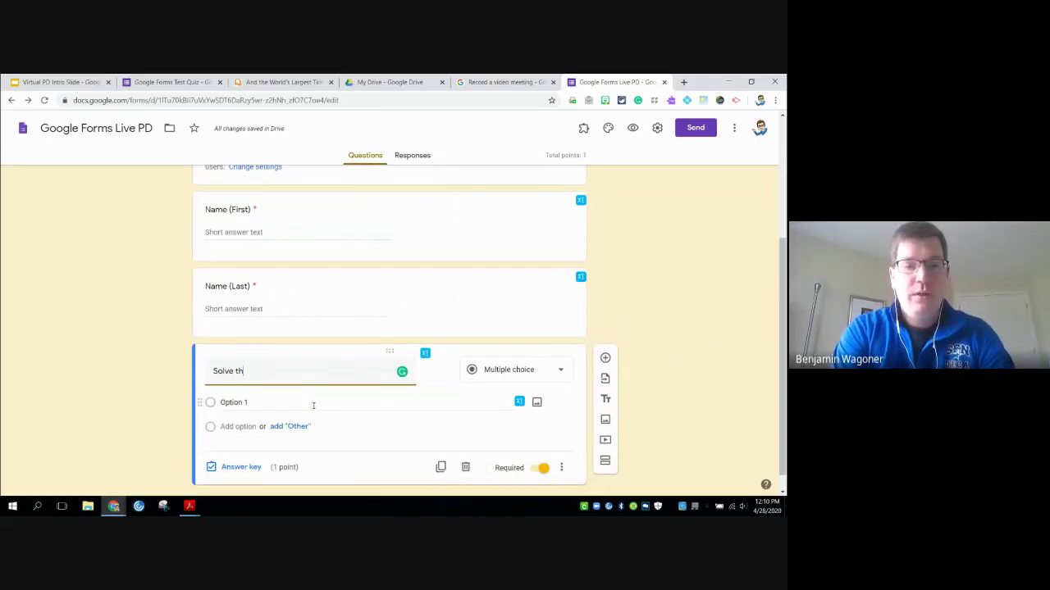
{"action": "type", "text": "e equation."}
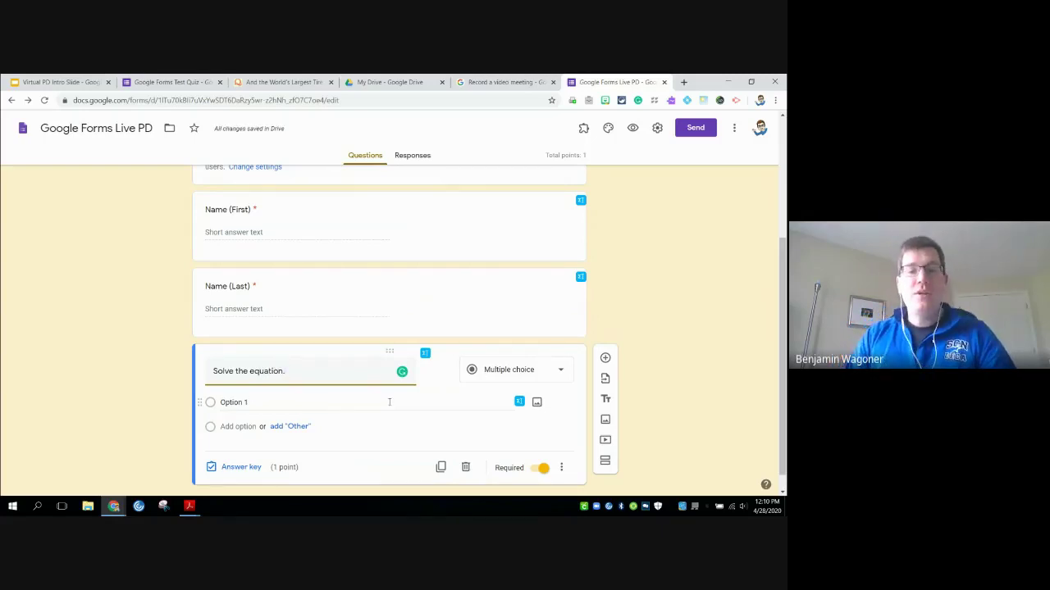
Dictate the equation 3 + 4 × 3 + √16² = with EquatIO speech input and insert it into the "Solve the equation." question
{"action": "left_click", "coordinate": [425, 354]}
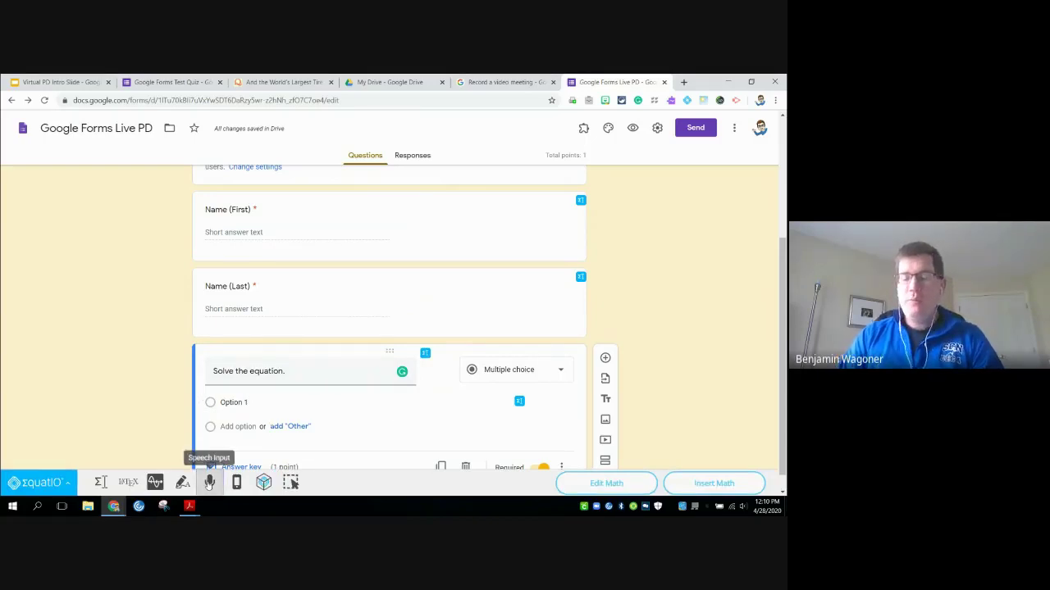
{"action": "left_click", "coordinate": [209, 482]}
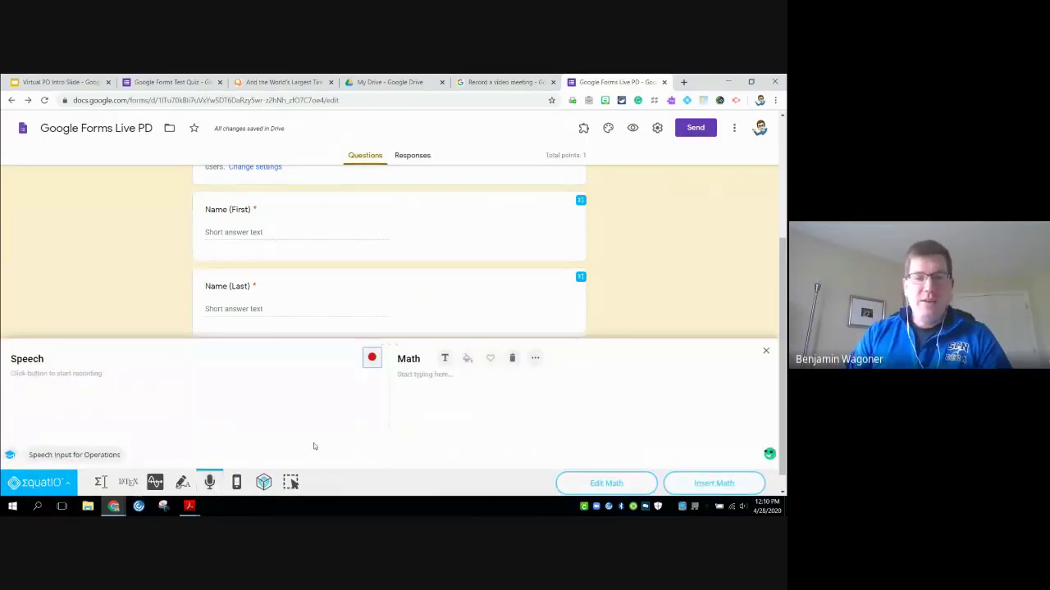
{"action": "left_click", "coordinate": [371, 358]}
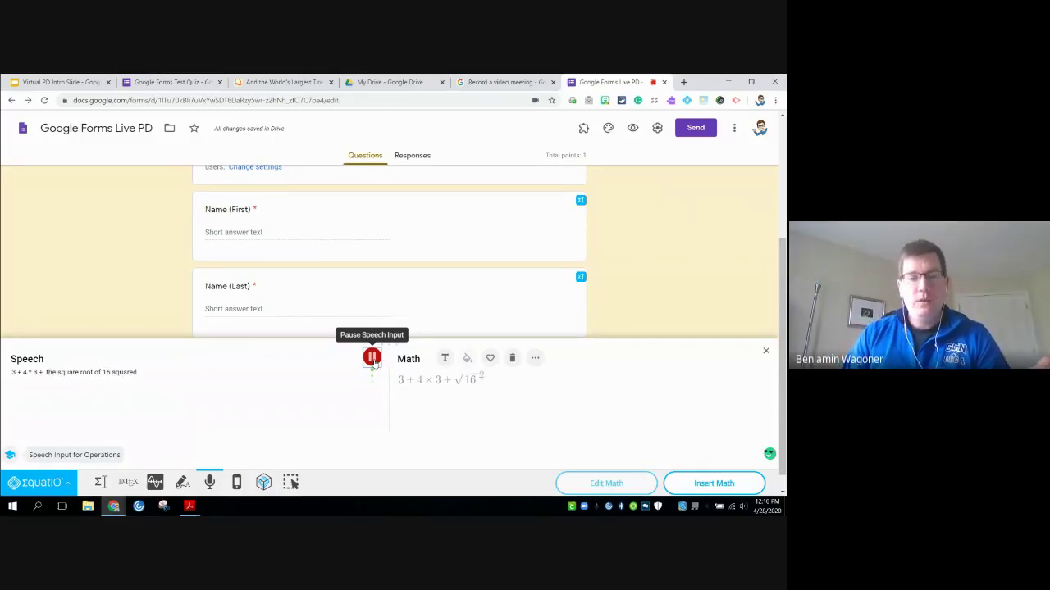
{"action": "left_click", "coordinate": [373, 358]}
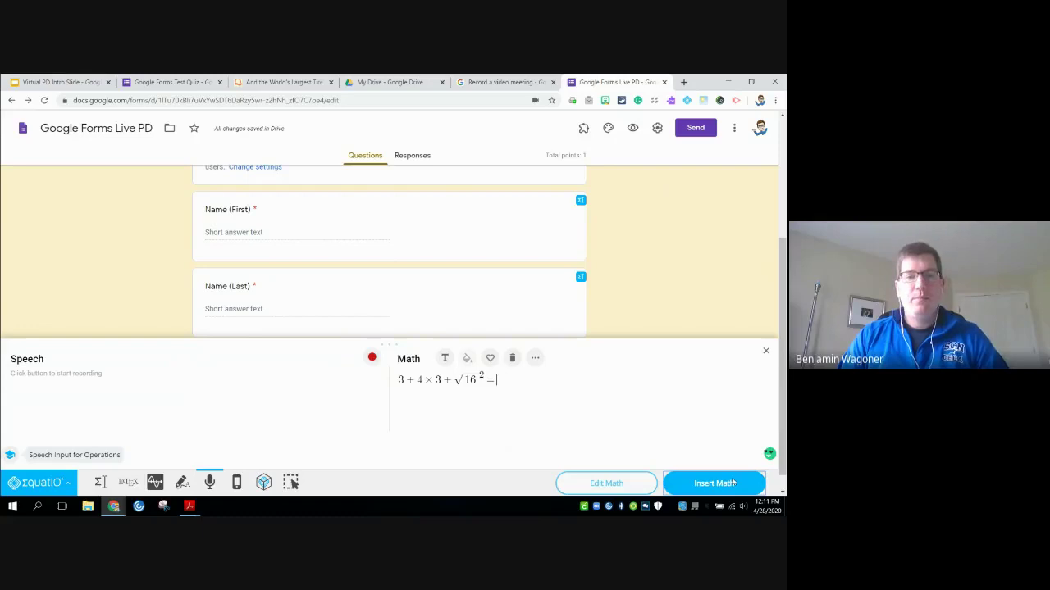
{"action": "left_click", "coordinate": [712, 483]}
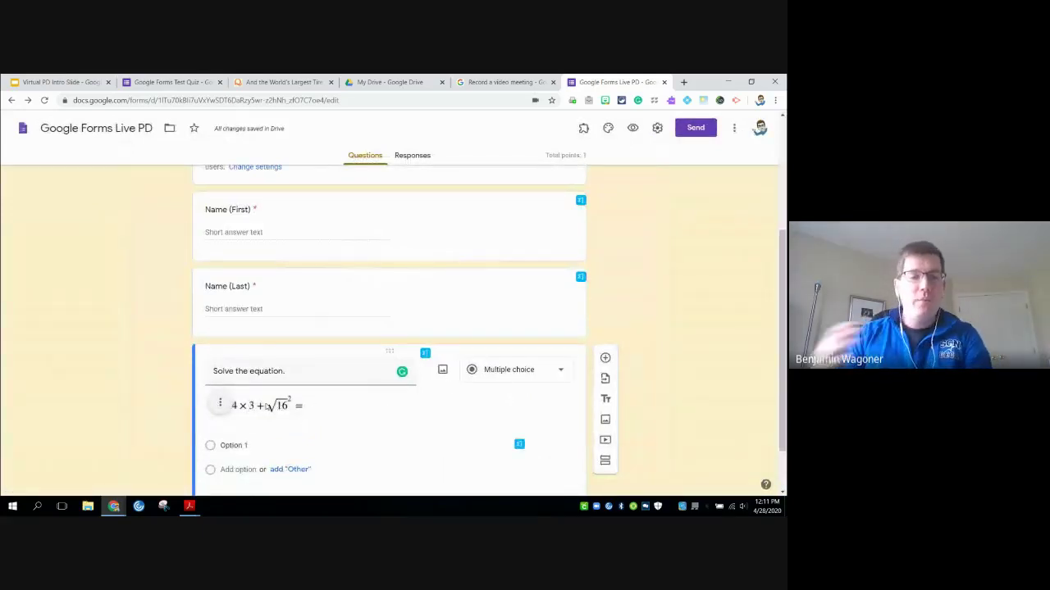
{"action": "left_click", "coordinate": [443, 370]}
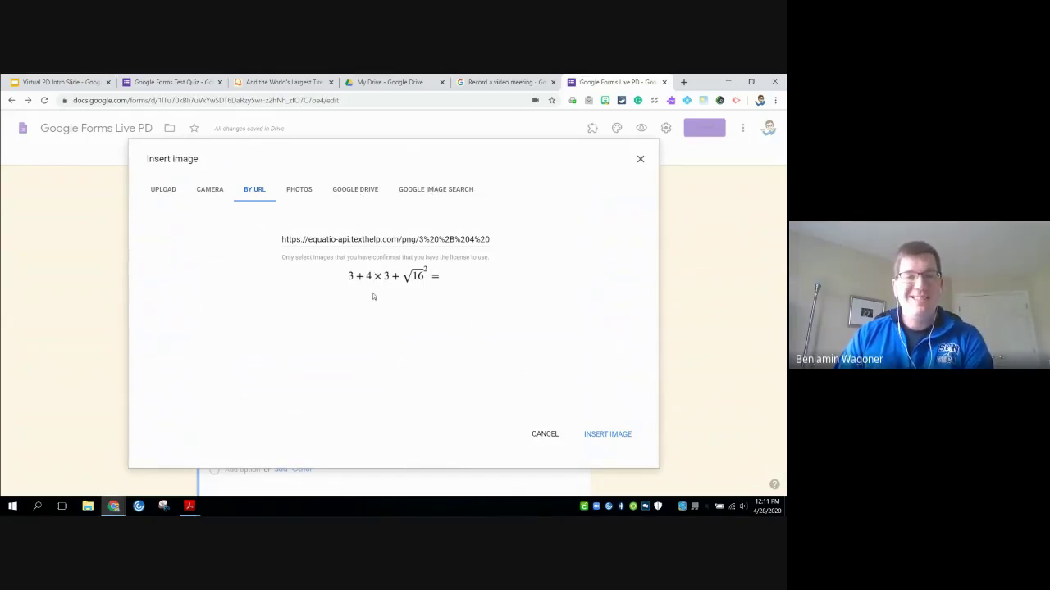
{"action": "left_click", "coordinate": [546, 435]}
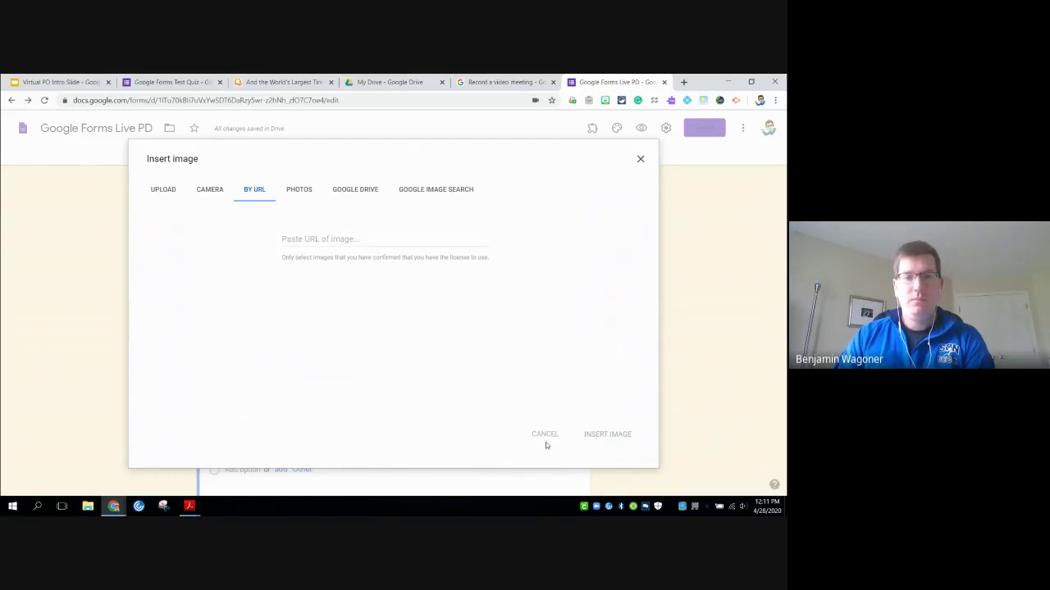
{"action": "left_click", "coordinate": [640, 159]}
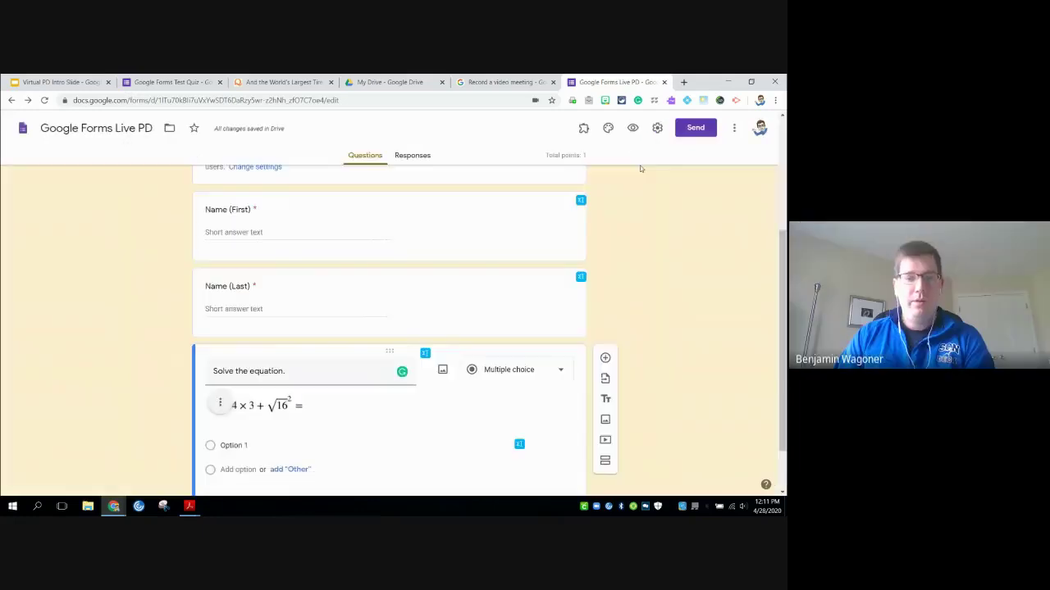
Change the equation question's type to Short answer
{"action": "scroll", "coordinate": [658, 354], "scroll_direction": "down", "scroll_amount": 1}
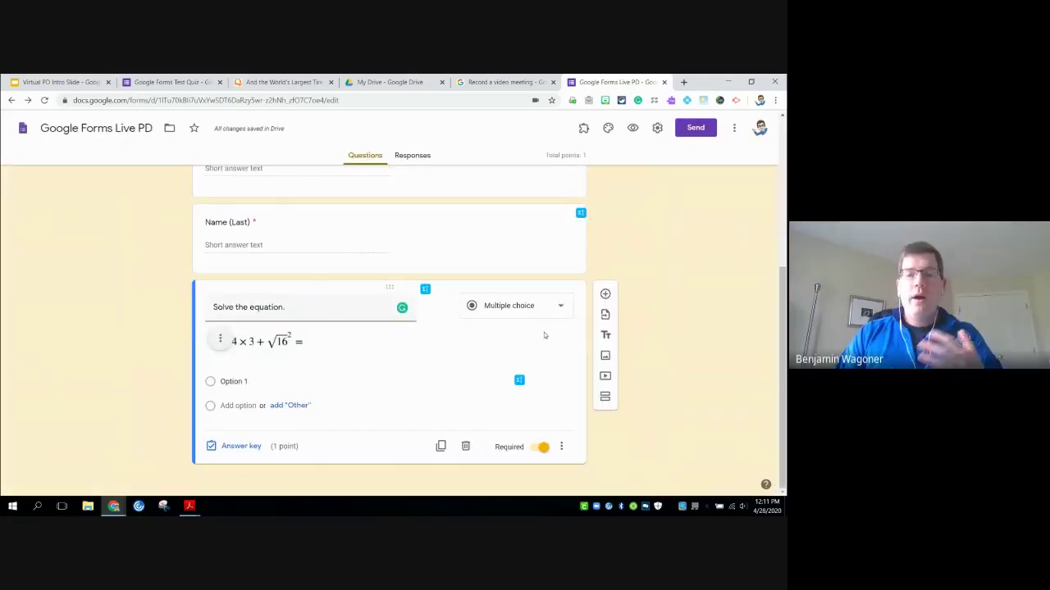
{"action": "left_click", "coordinate": [533, 311]}
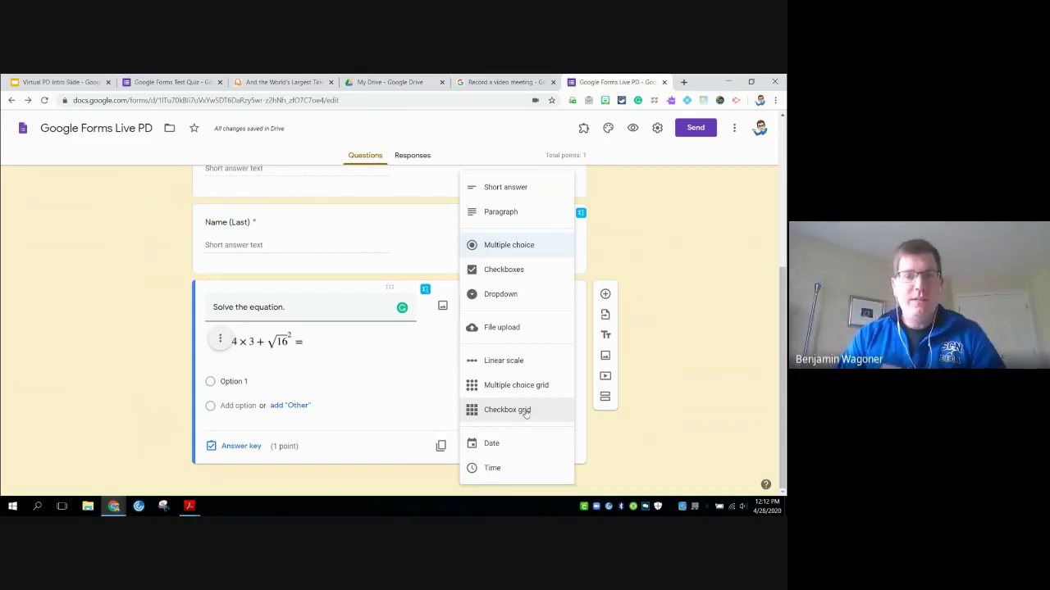
{"action": "left_click", "coordinate": [497, 193]}
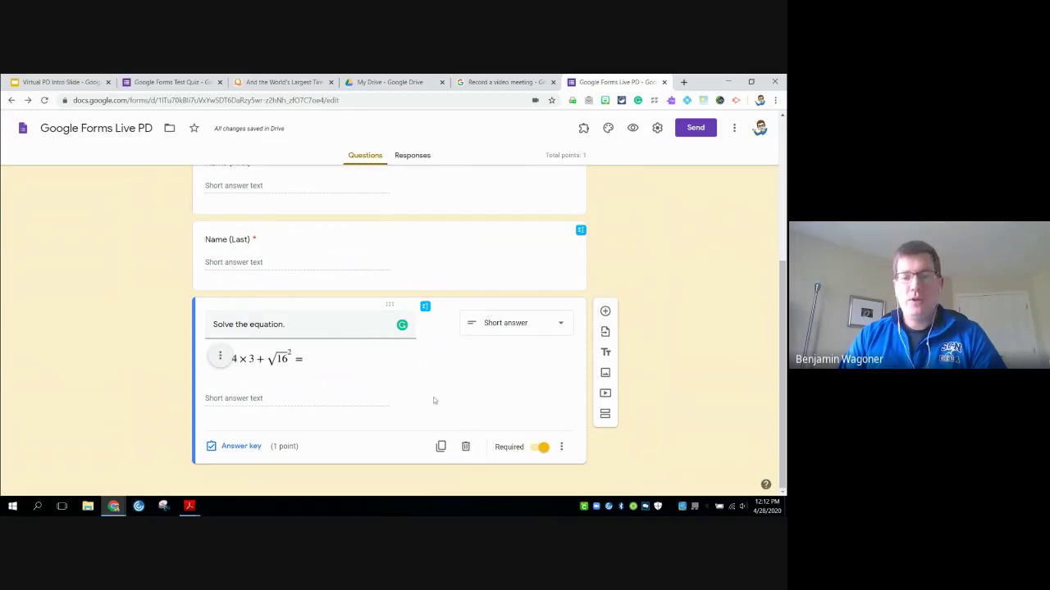
Show a description on the equation question and enter "Don't forget to use PEMDAS" as its text
{"action": "left_click", "coordinate": [561, 447]}
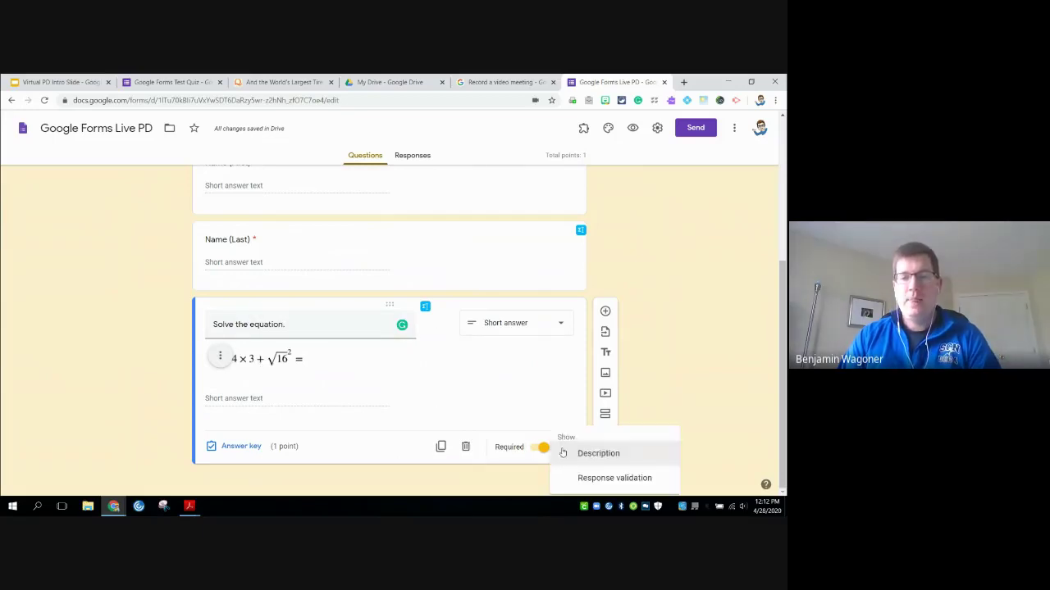
{"action": "left_click", "coordinate": [597, 453]}
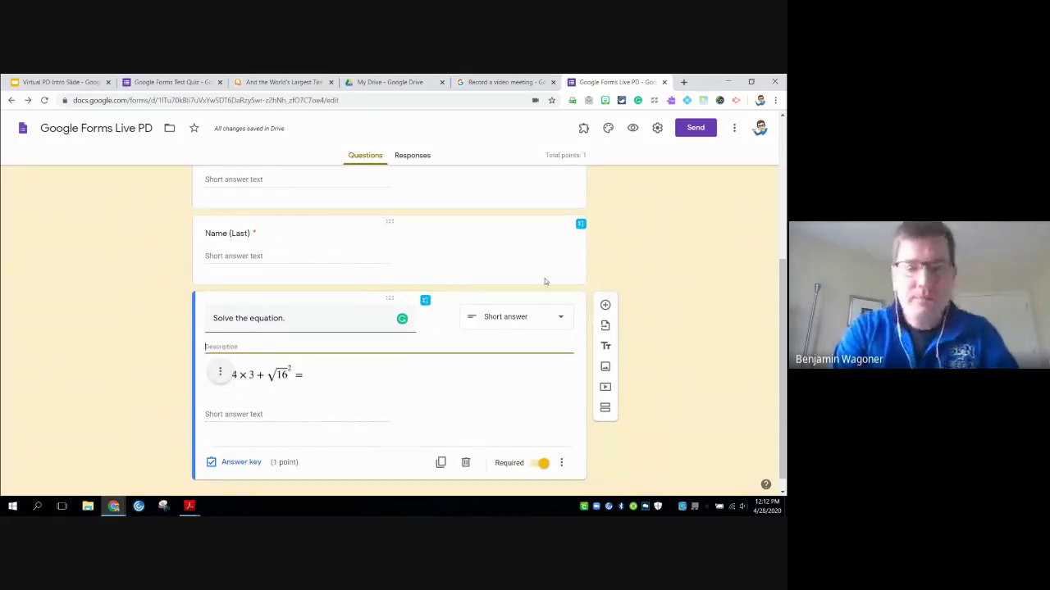
{"action": "type", "text": "Do"}
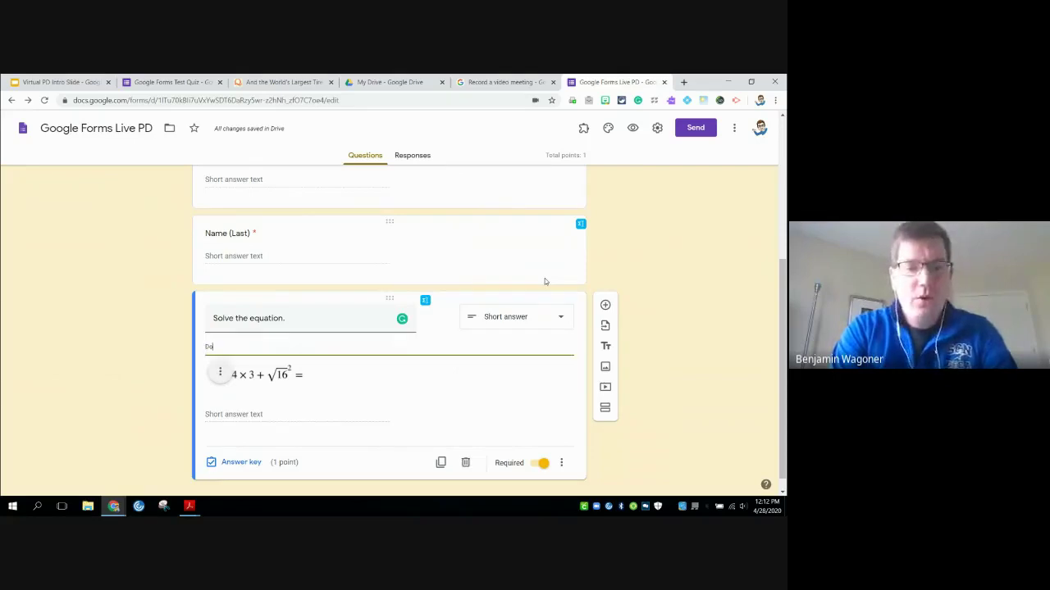
{"action": "type", "text": "n't forget to u"}
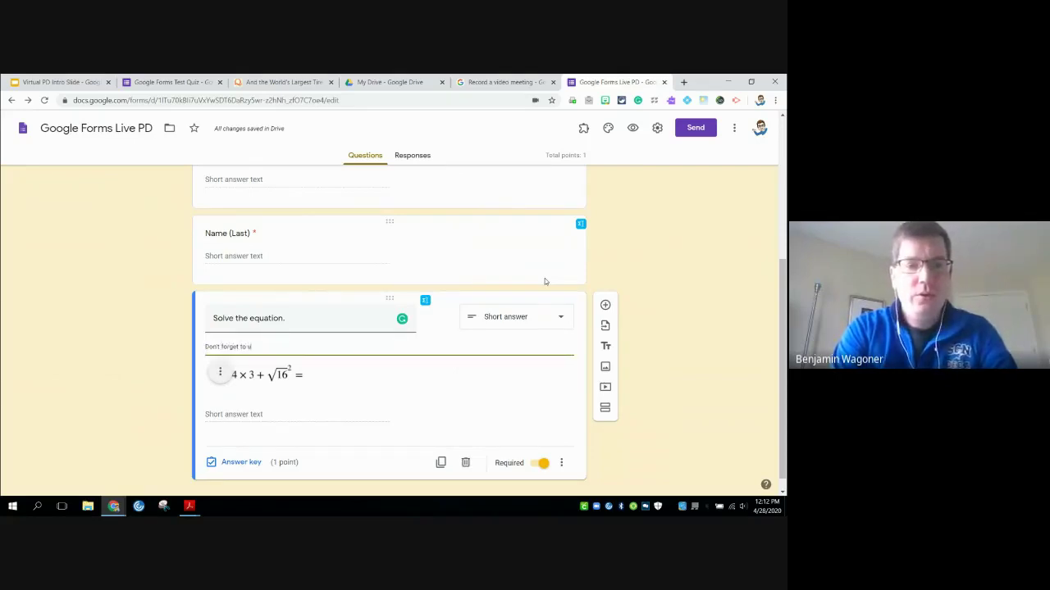
{"action": "type", "text": "se PEMDAS"}
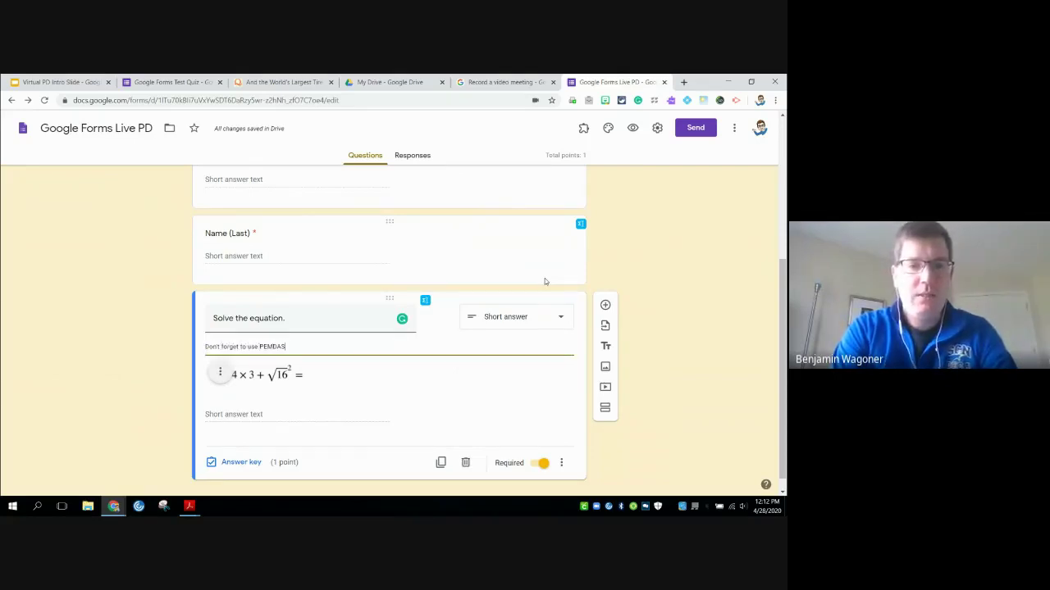
{"action": "type", "text": "."}
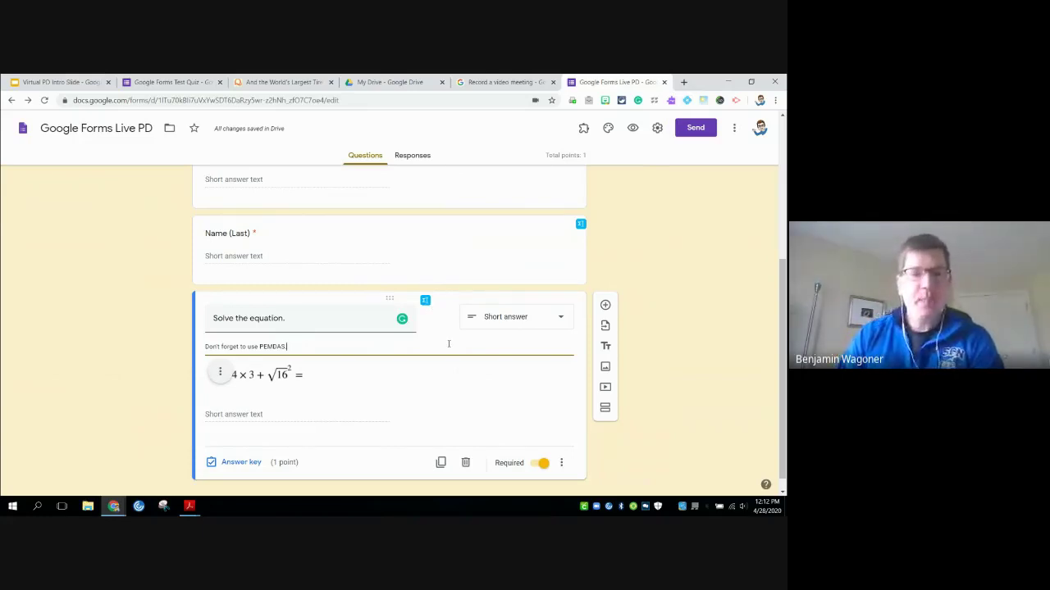
Enter 31 as a correct answer in the equation question's answer key
{"action": "scroll", "coordinate": [567, 451], "scroll_direction": "down", "scroll_amount": 1}
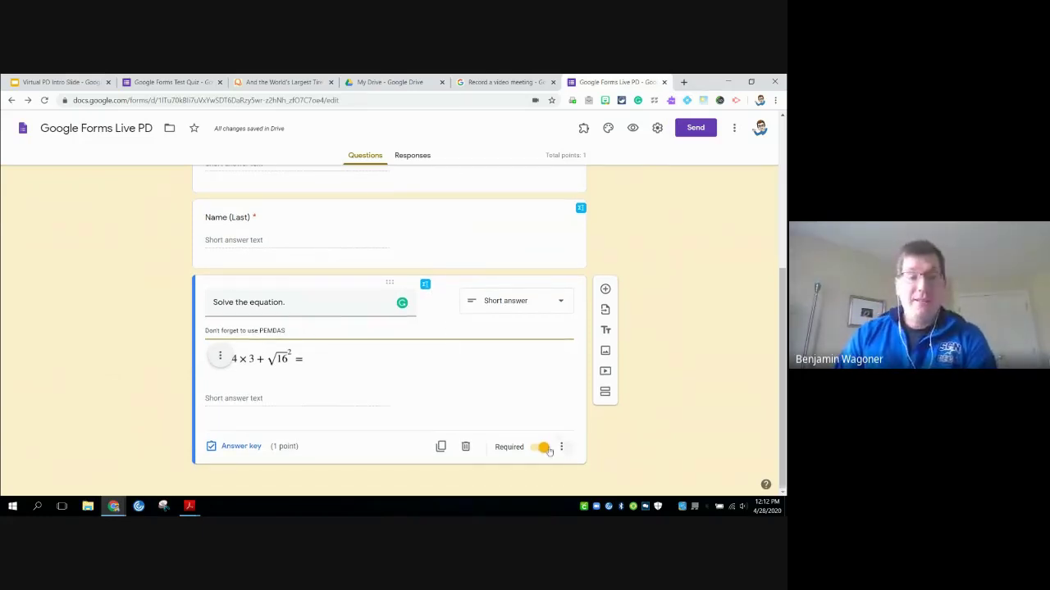
{"action": "left_click", "coordinate": [241, 449]}
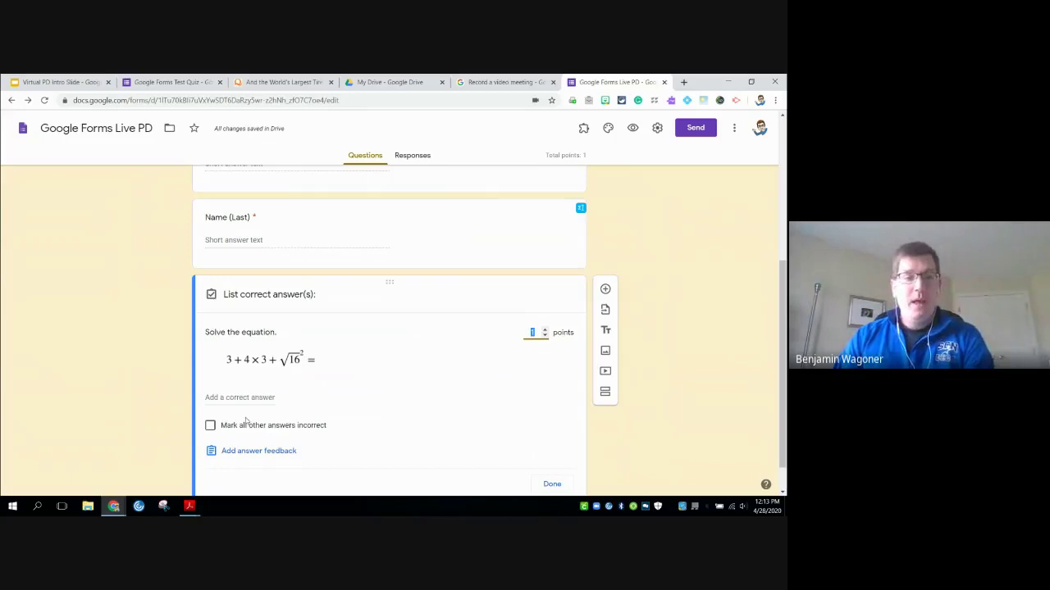
{"action": "left_click", "coordinate": [237, 398]}
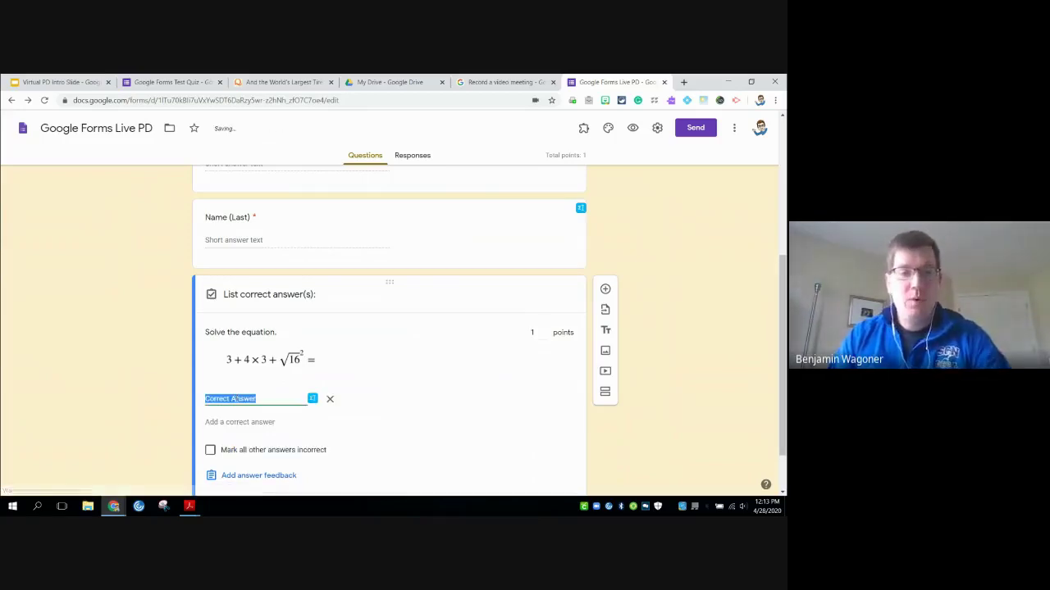
{"action": "type", "text": "31"}
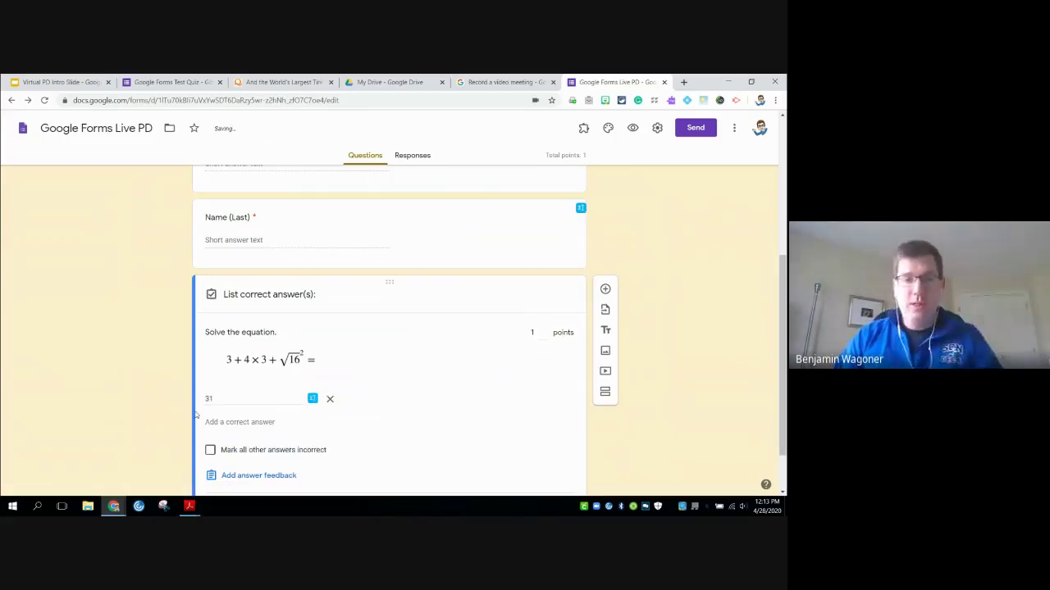
Mark all answers other than the listed one as incorrect in the equation question's answer key
{"action": "scroll", "coordinate": [205, 406], "scroll_direction": "down", "scroll_amount": 1}
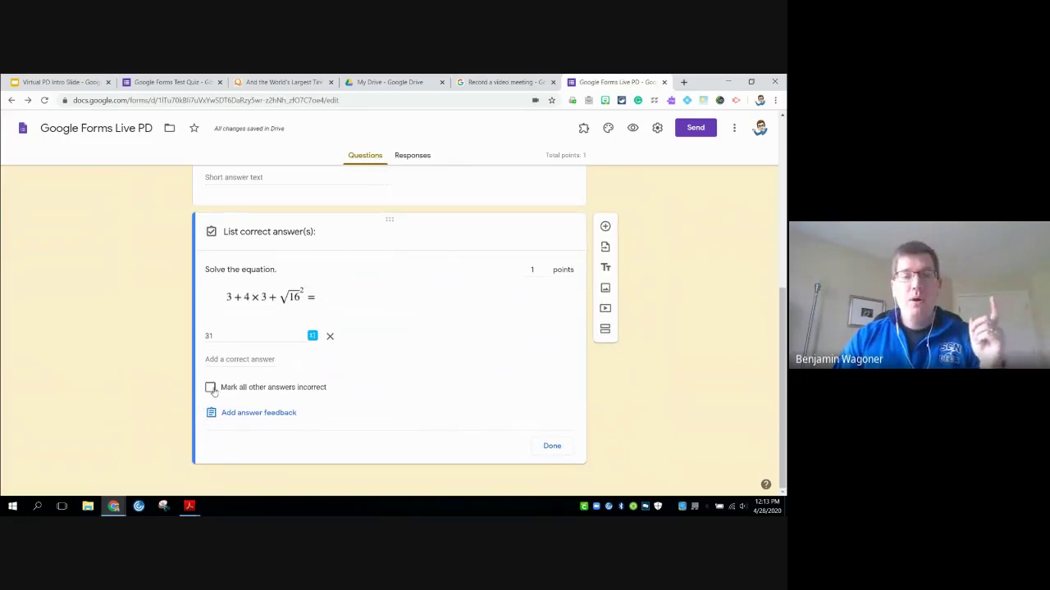
{"action": "left_click", "coordinate": [211, 388]}
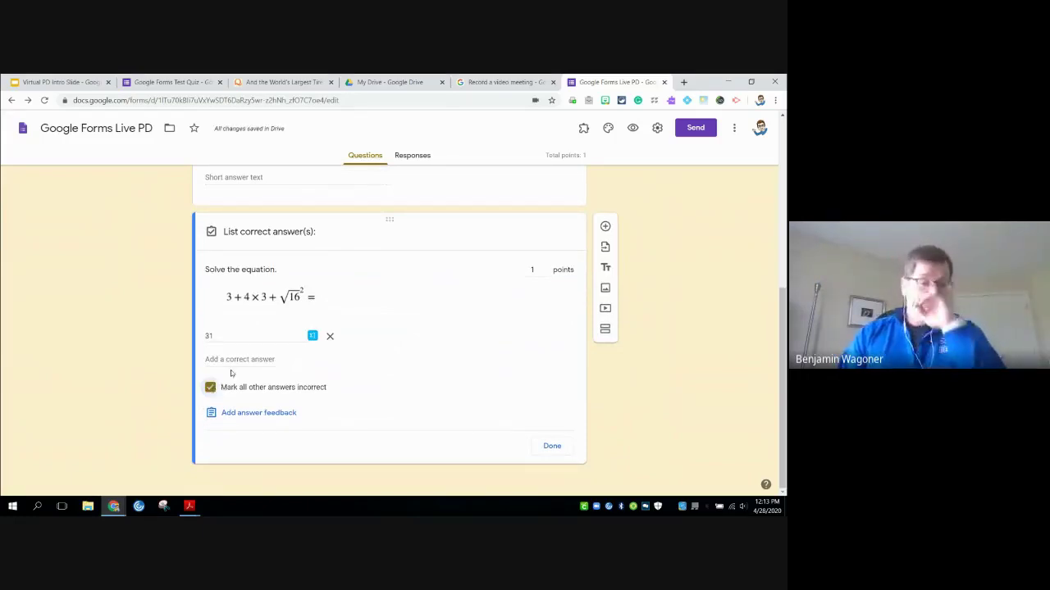
{"action": "left_click", "coordinate": [233, 366]}
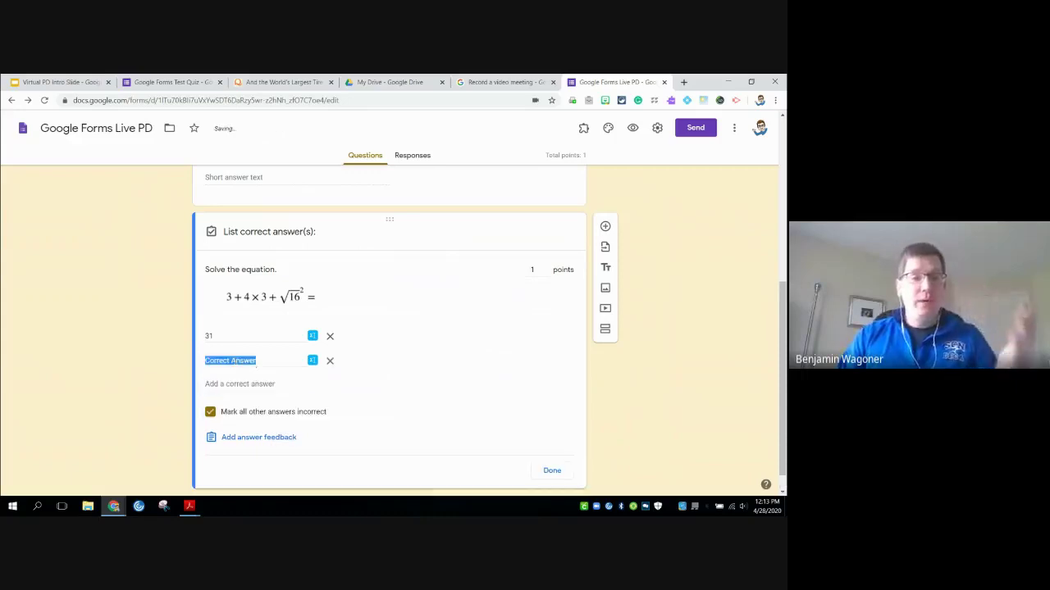
{"action": "left_click", "coordinate": [250, 383]}
{"action": "left_click", "coordinate": [246, 408]}
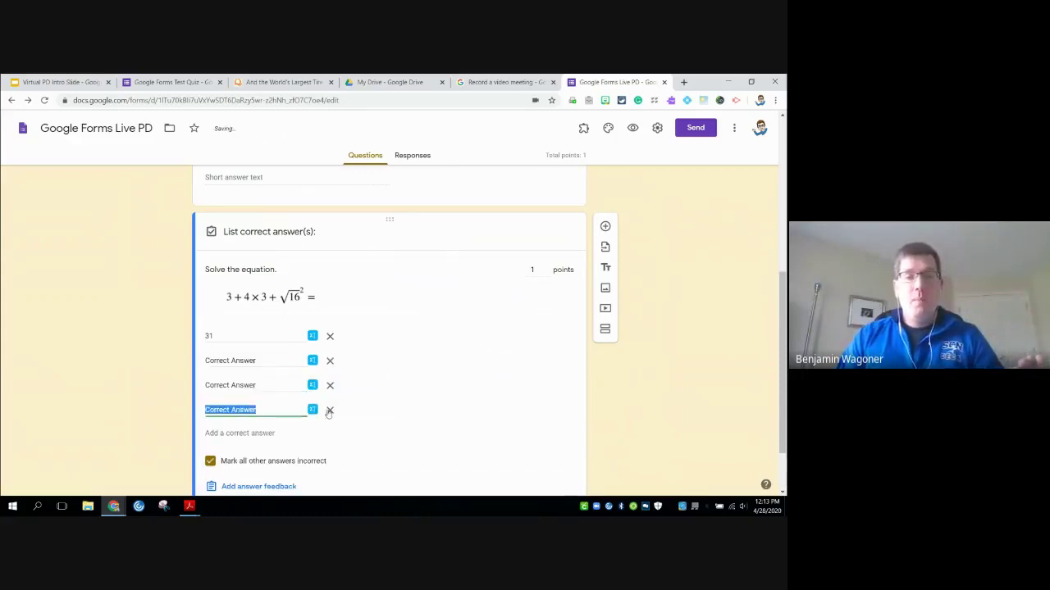
{"action": "left_click", "coordinate": [330, 410]}
{"action": "left_click", "coordinate": [330, 386]}
{"action": "left_click", "coordinate": [330, 361]}
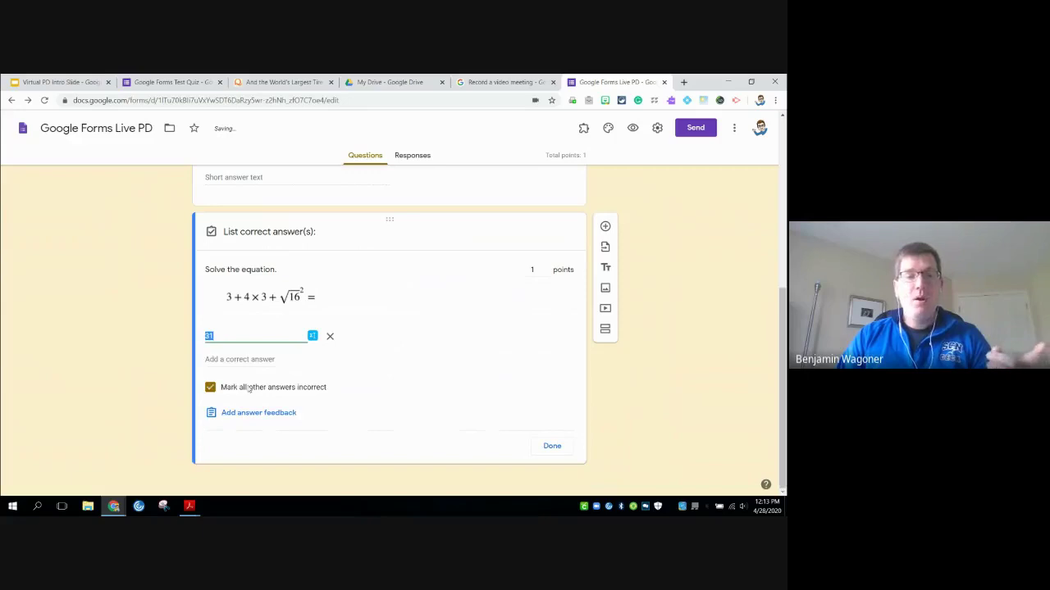
{"action": "key", "text": "Right"}
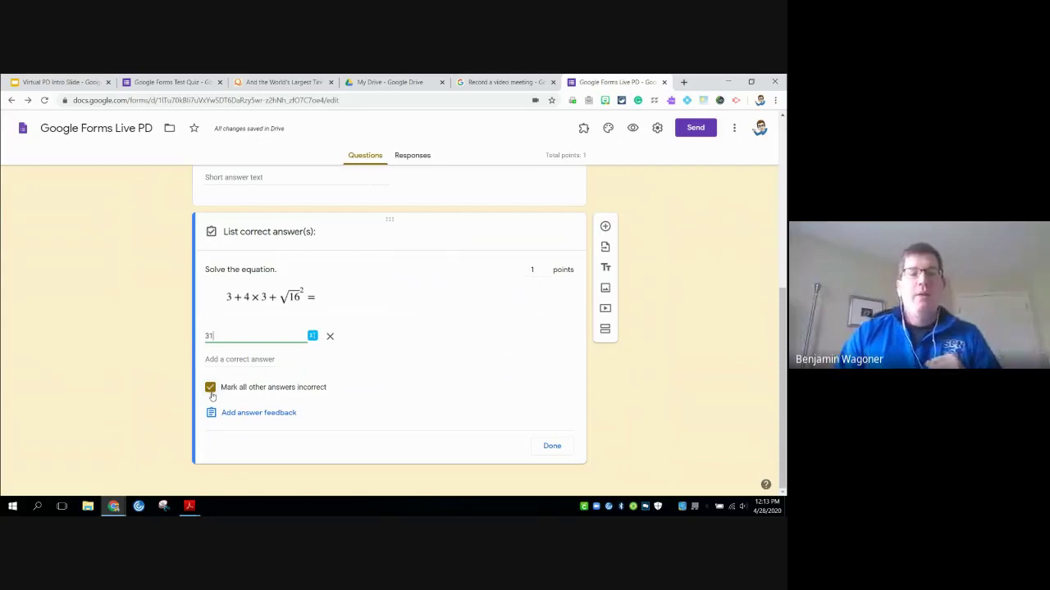
Start adding answer feedback to the equation question and search YouTube for a PEMDAS video to attach
{"action": "left_click", "coordinate": [233, 415]}
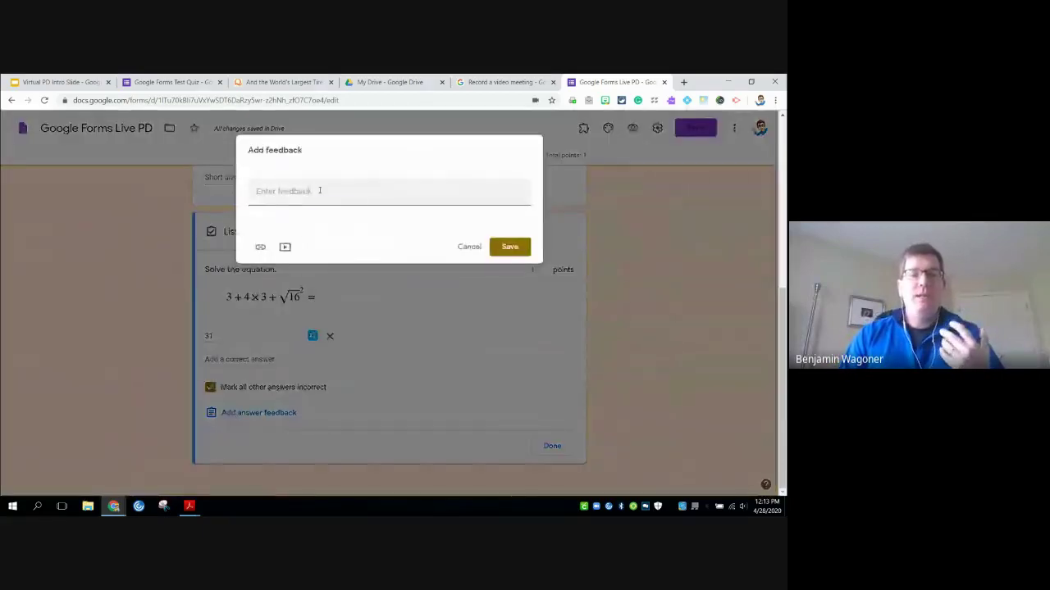
{"action": "left_click", "coordinate": [320, 191]}
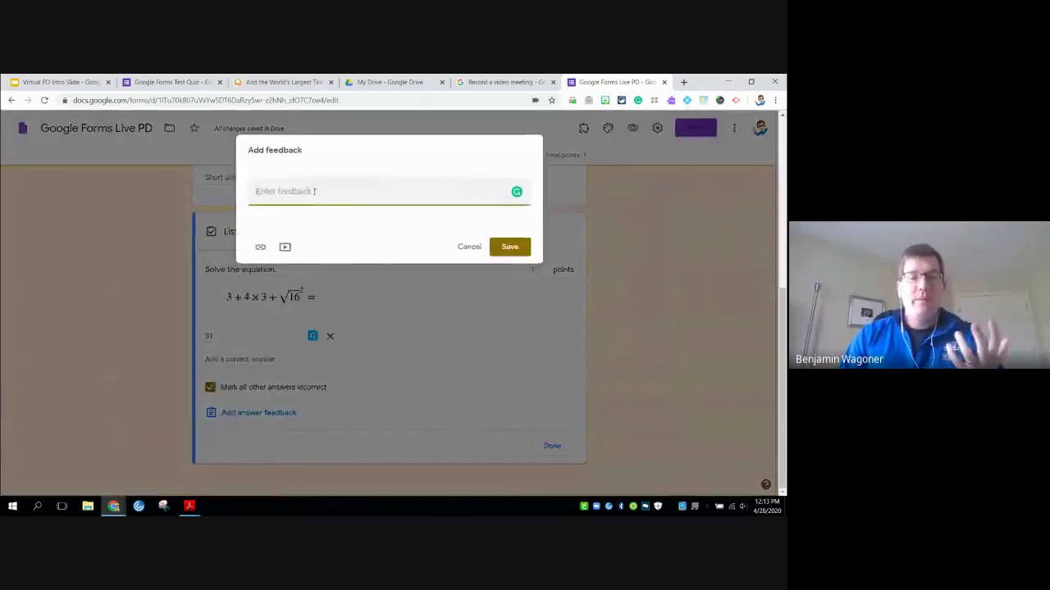
{"action": "left_click", "coordinate": [259, 247]}
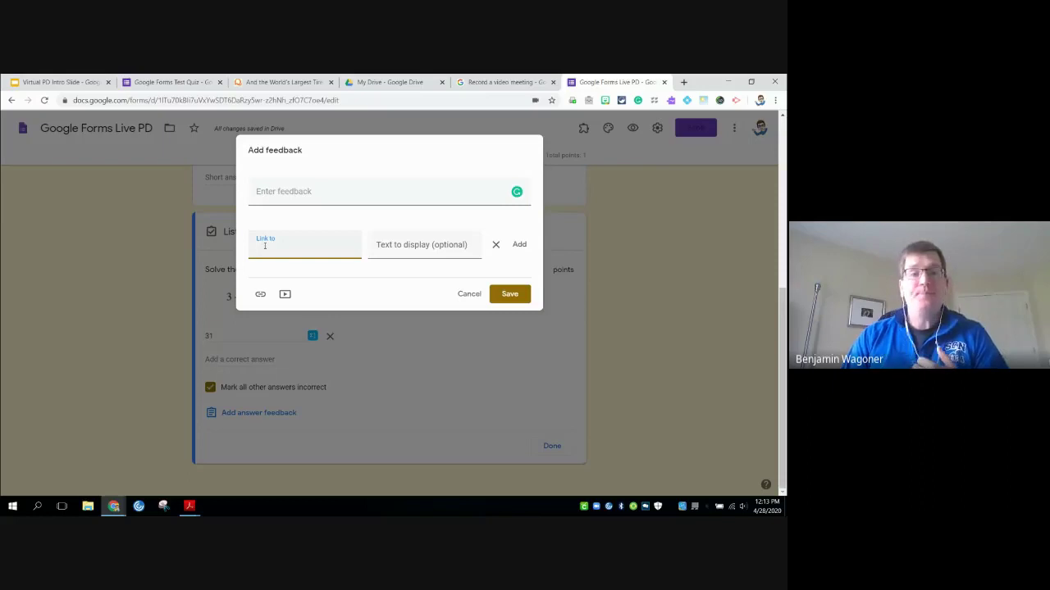
{"action": "left_click", "coordinate": [285, 293]}
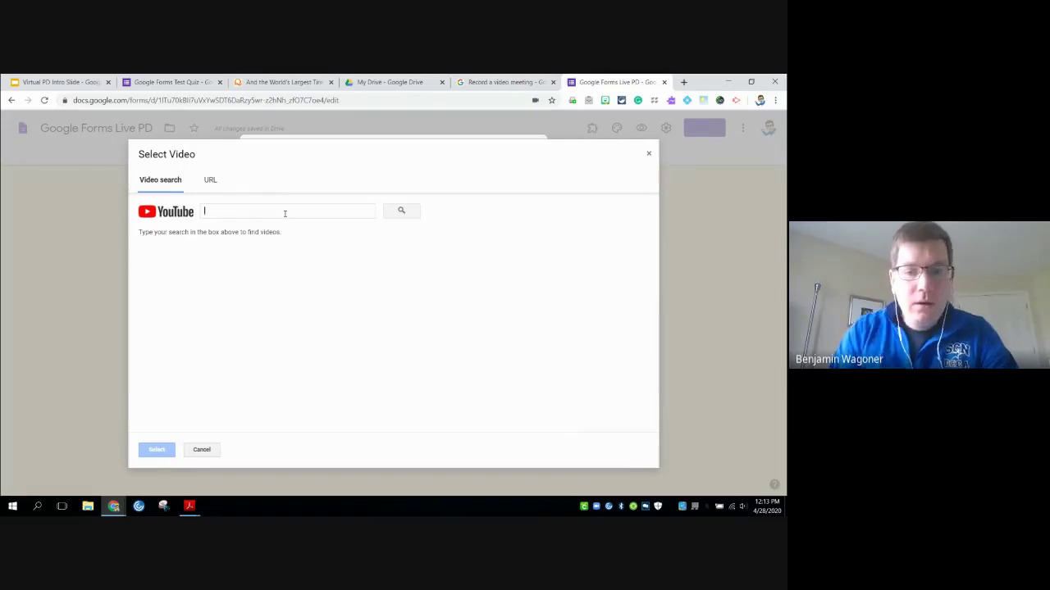
{"action": "type", "text": "PEMDAS"}
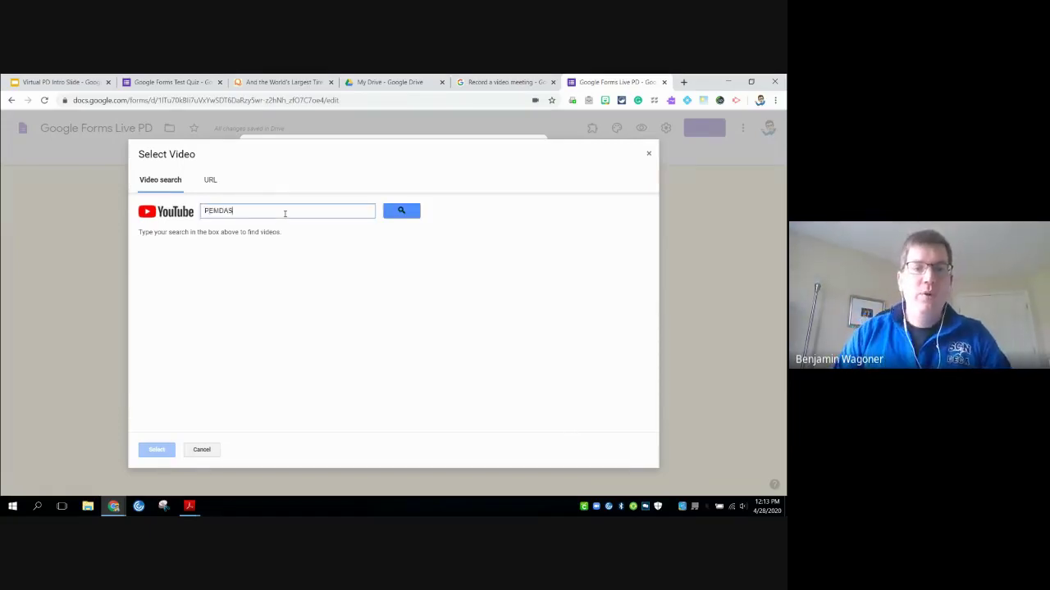
{"action": "left_click", "coordinate": [394, 210]}
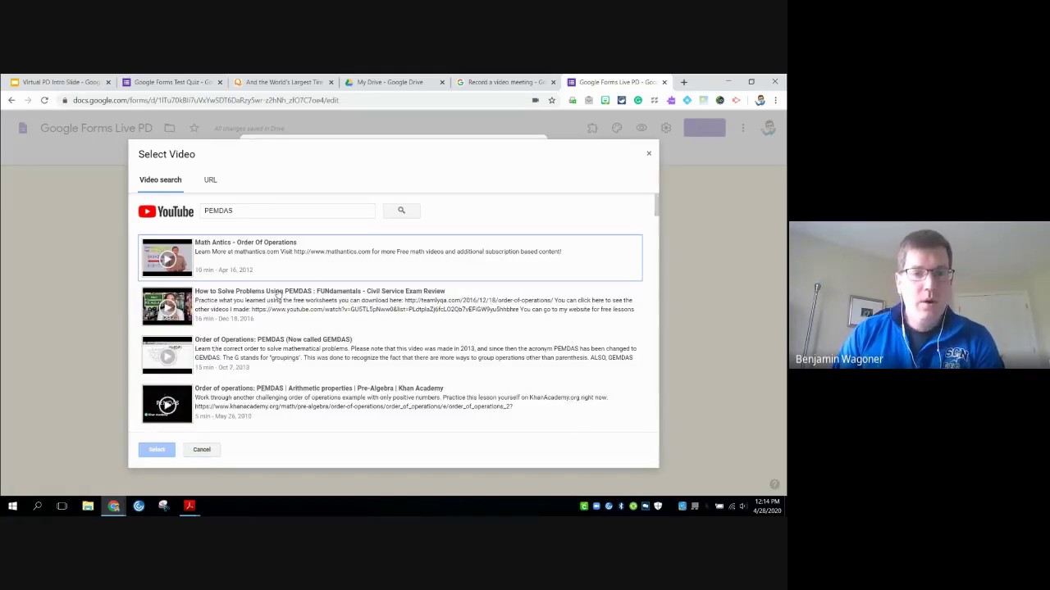
Attach the video "Order of Arithmetic Operations: PEMDAS" as the answer feedback, save it and finish the answer key
{"action": "scroll", "coordinate": [279, 295], "scroll_direction": "down", "scroll_amount": 3}
{"action": "left_click", "coordinate": [227, 287]}
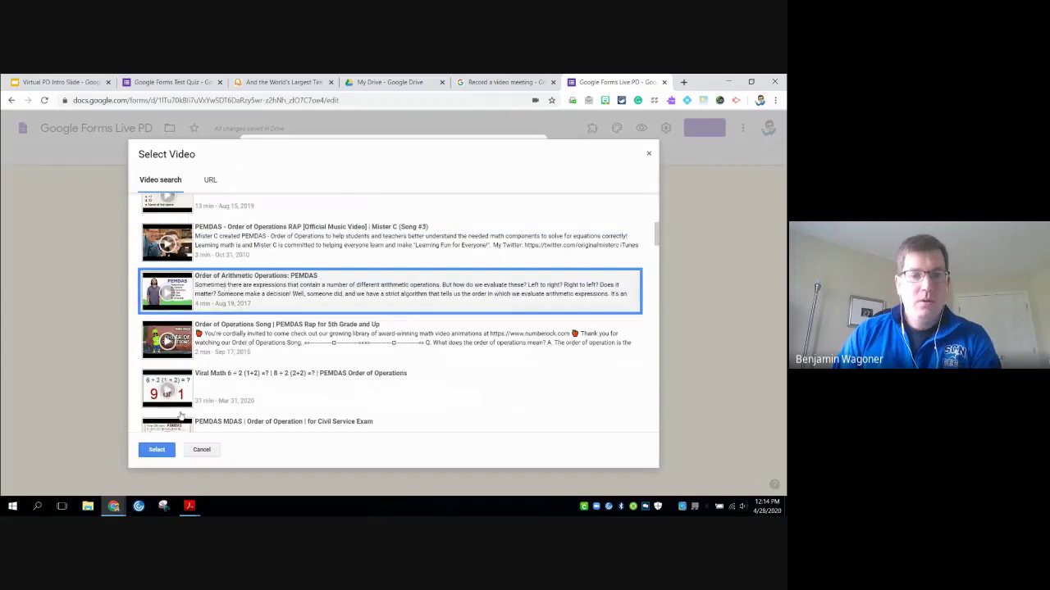
{"action": "left_click", "coordinate": [157, 450]}
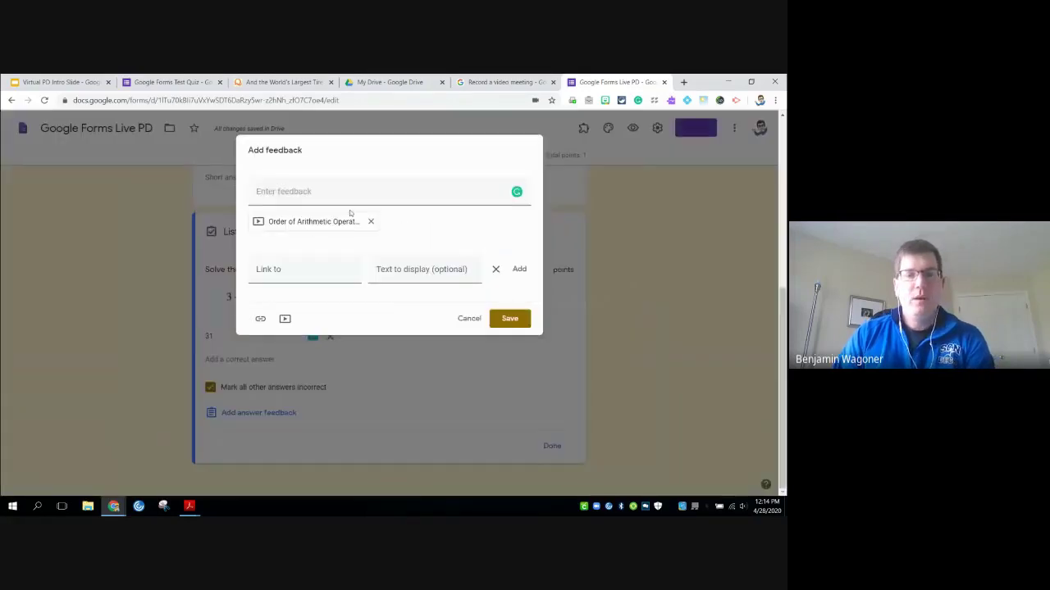
{"action": "left_click", "coordinate": [511, 324]}
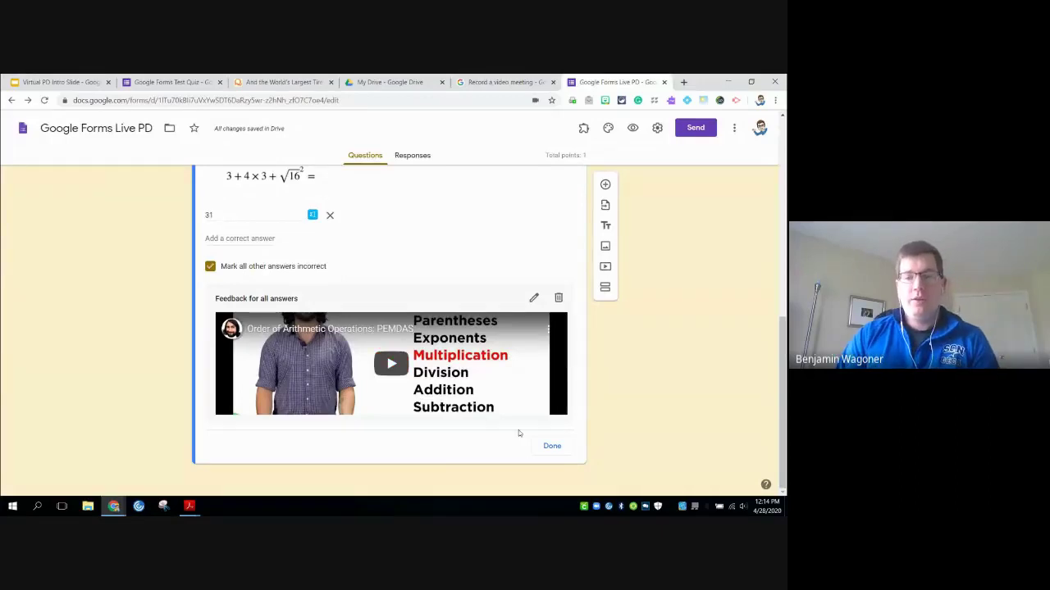
{"action": "left_click", "coordinate": [552, 445]}
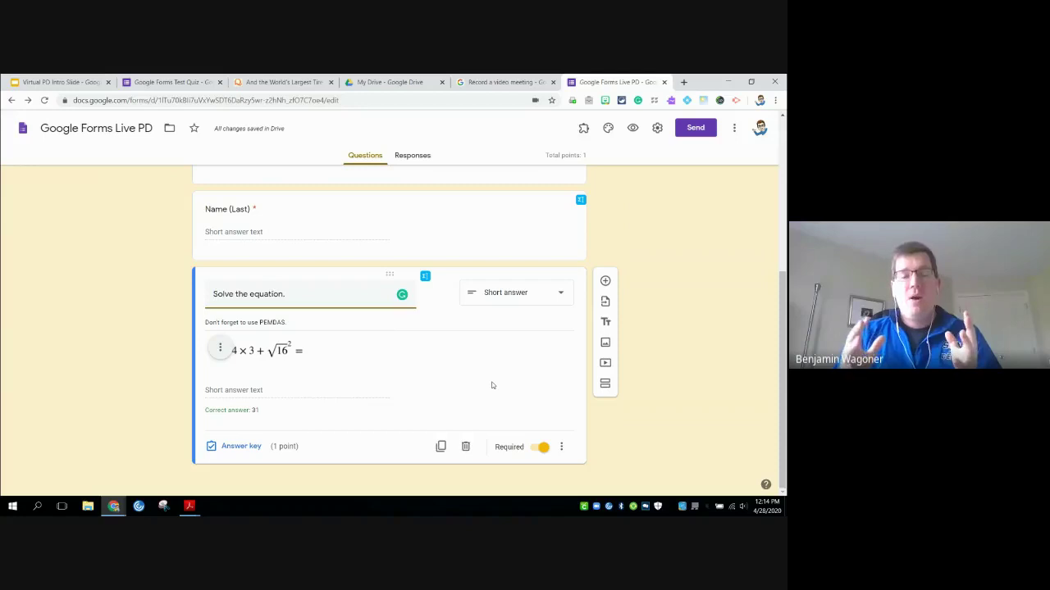
Add response validation to the equation question that requires a number less than 37
{"action": "left_click", "coordinate": [562, 448]}
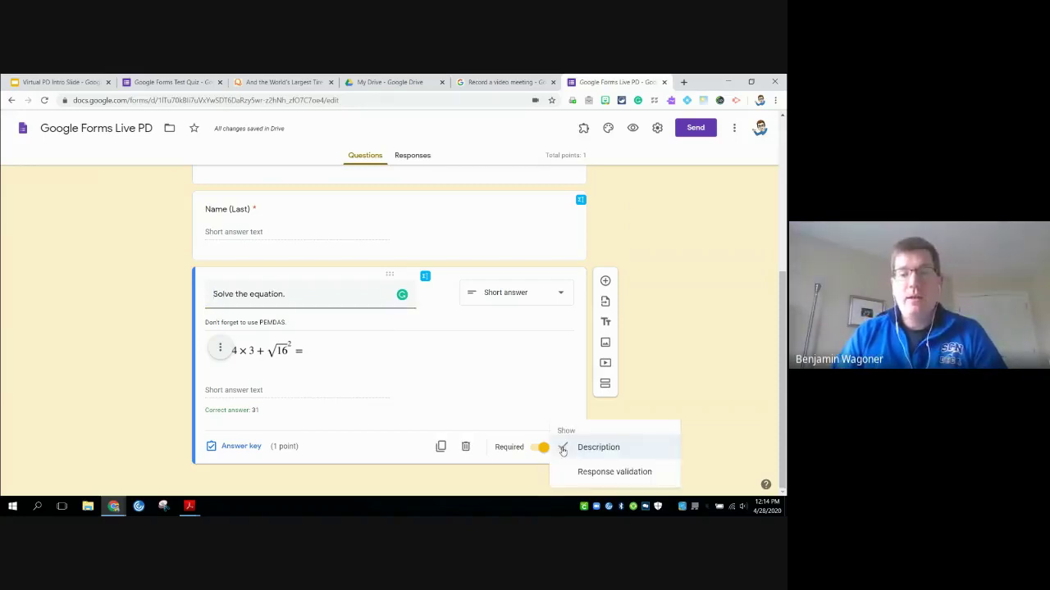
{"action": "left_click", "coordinate": [600, 472]}
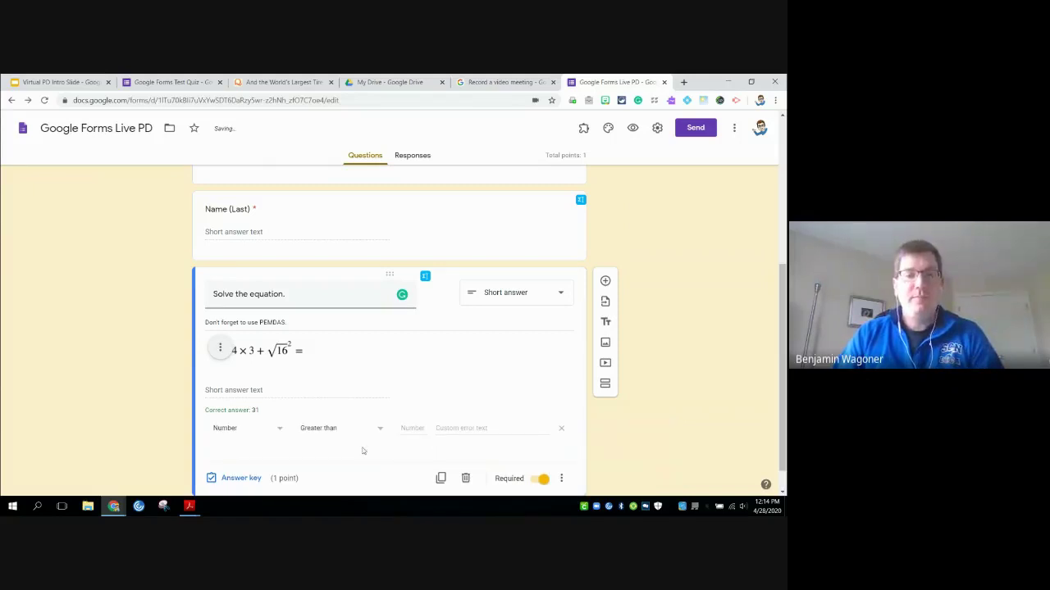
{"action": "scroll", "coordinate": [364, 451], "scroll_direction": "down", "scroll_amount": 1}
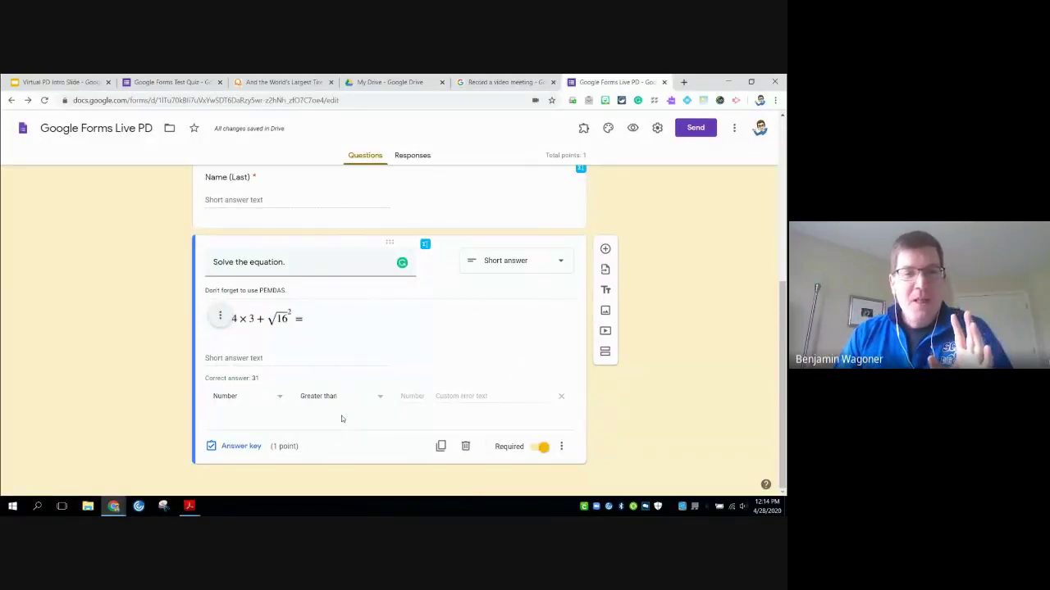
{"action": "left_click", "coordinate": [335, 400]}
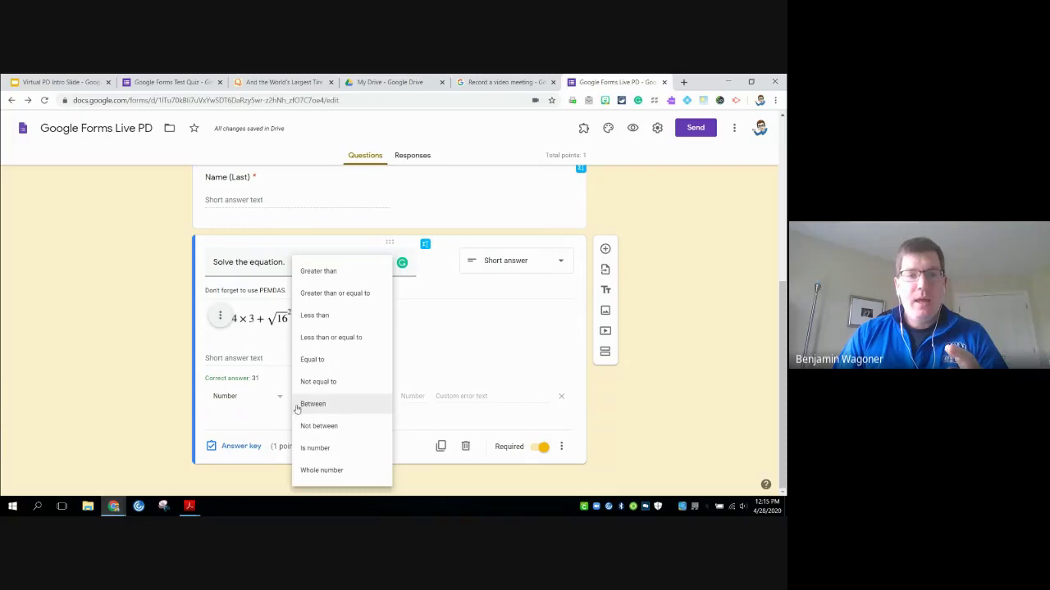
{"action": "left_click", "coordinate": [328, 316]}
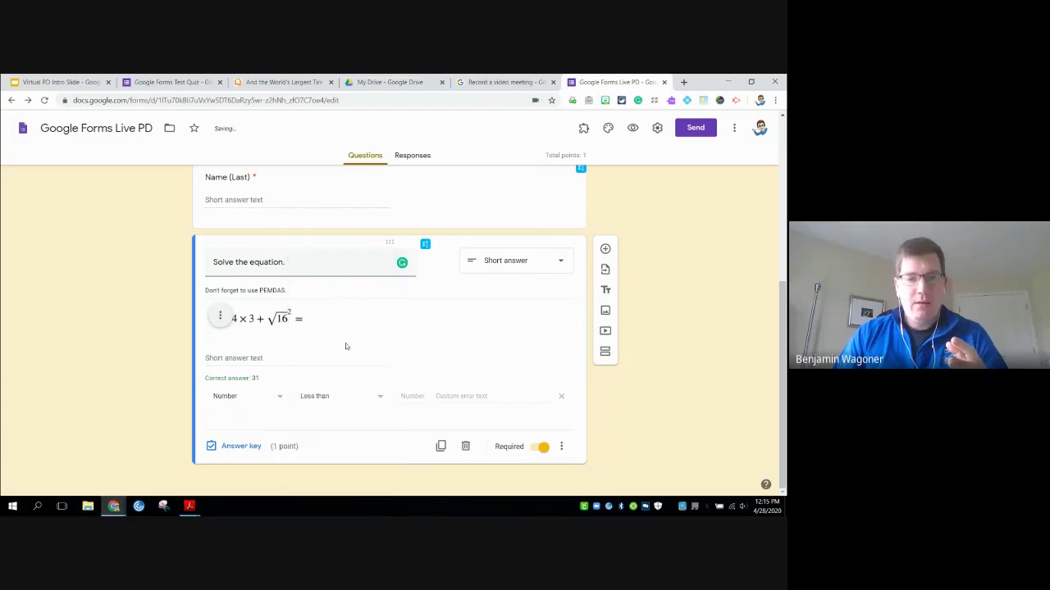
{"action": "type", "text": "37"}
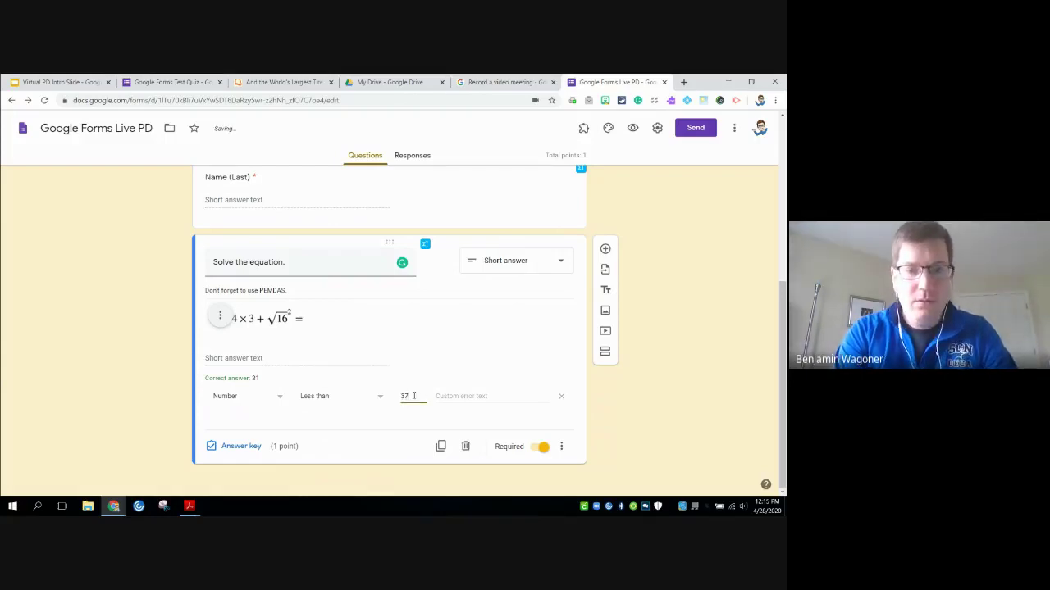
Set the validation's custom error text to "Make sure to use PEMDAS to get the correct answer."
{"action": "key", "text": "Tab"}
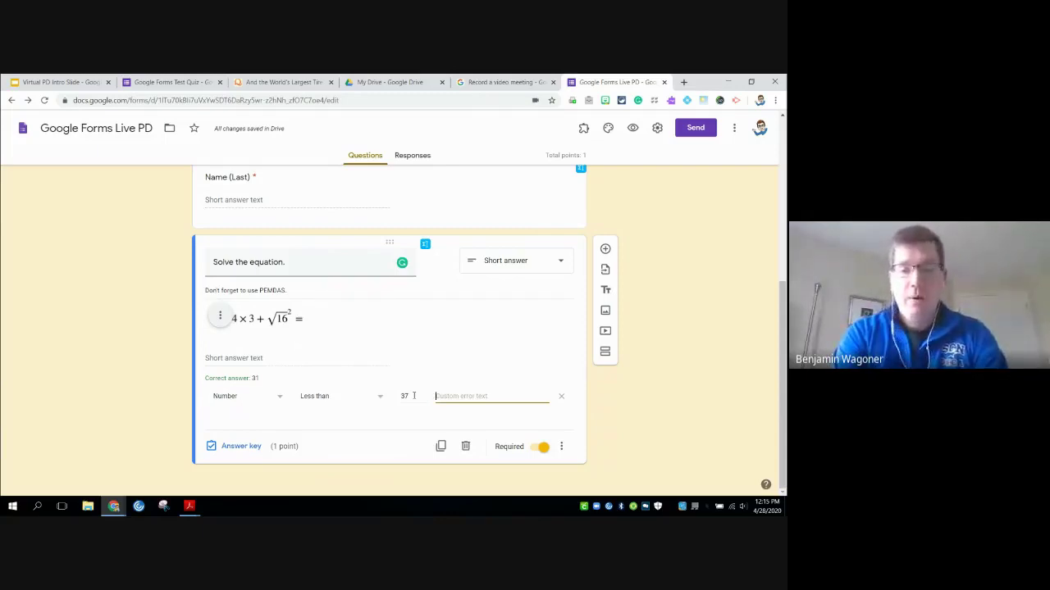
{"action": "type", "text": "Make sure"}
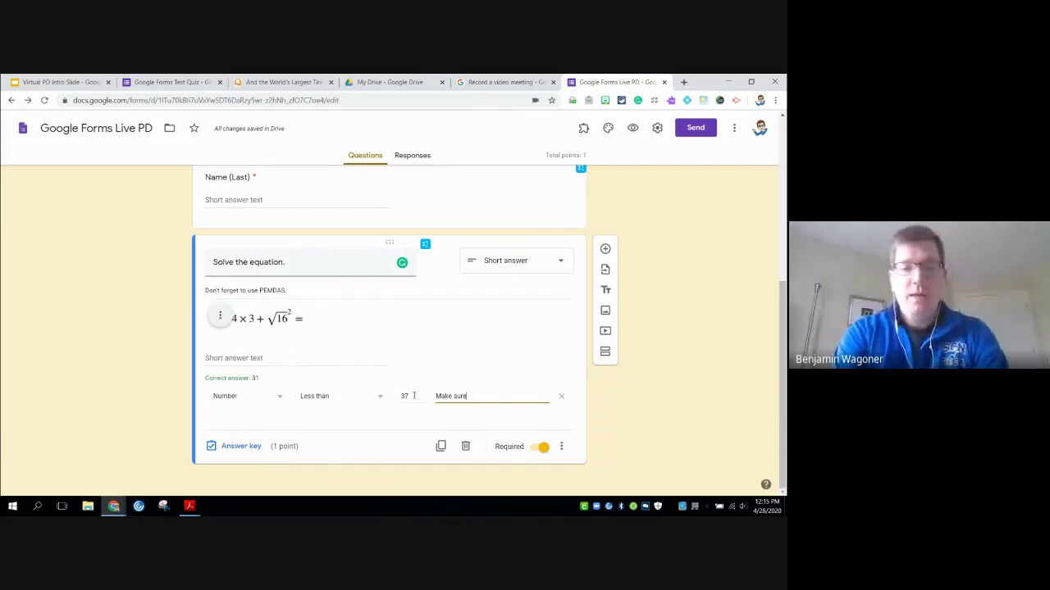
{"action": "type", "text": " to use PEM"}
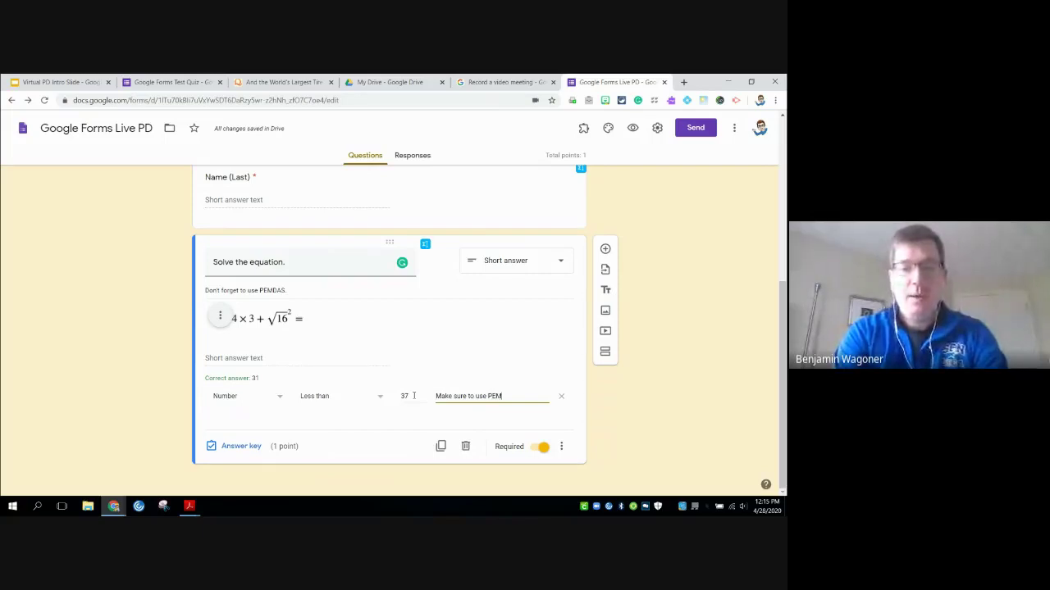
{"action": "type", "text": "DAS to get t"}
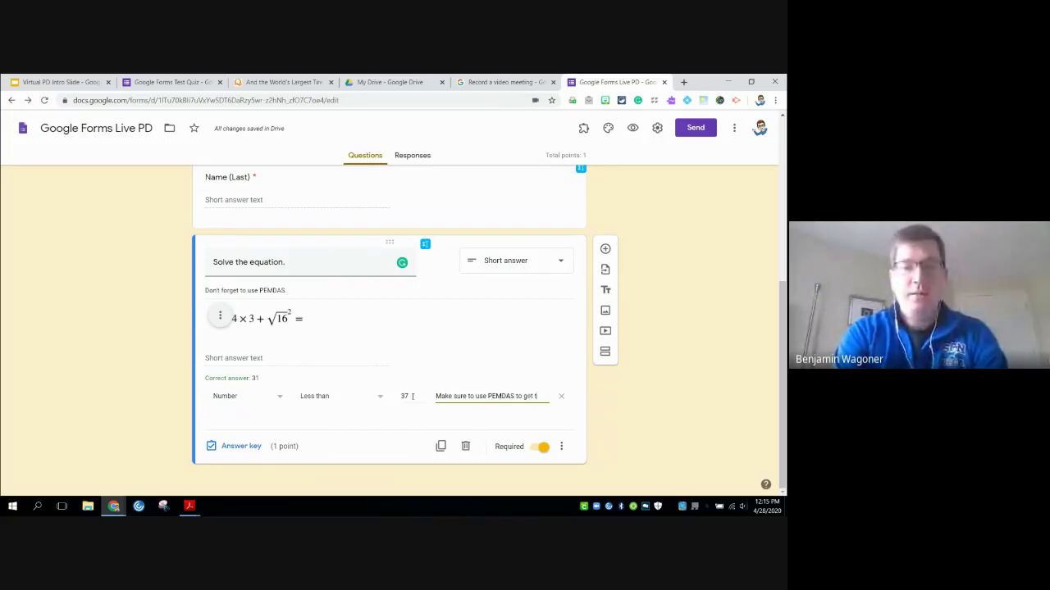
{"action": "type", "text": "he correct answe"}
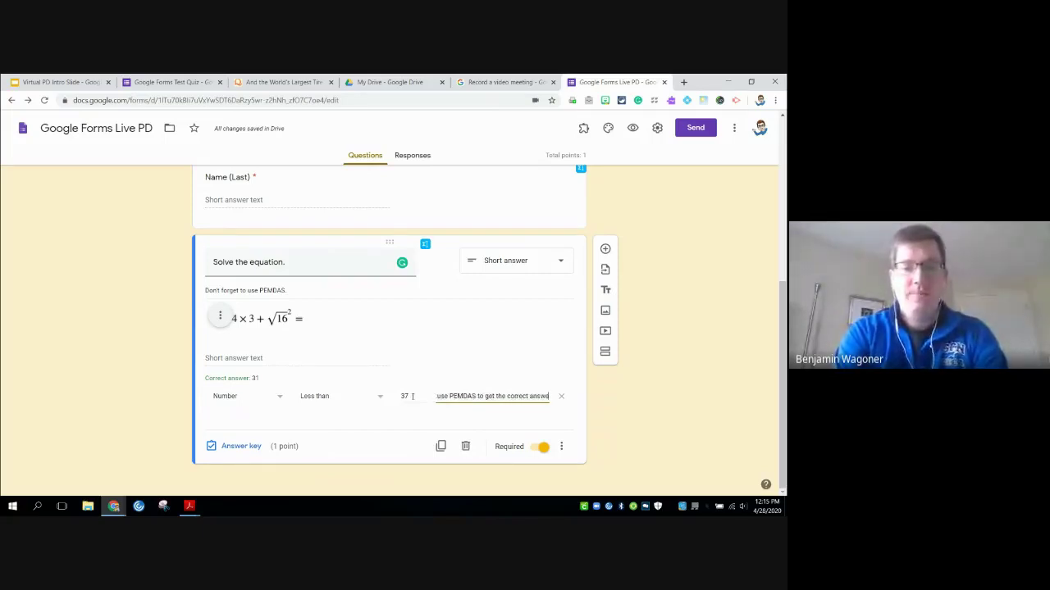
{"action": "type", "text": "r."}
{"action": "left_click", "coordinate": [396, 426]}
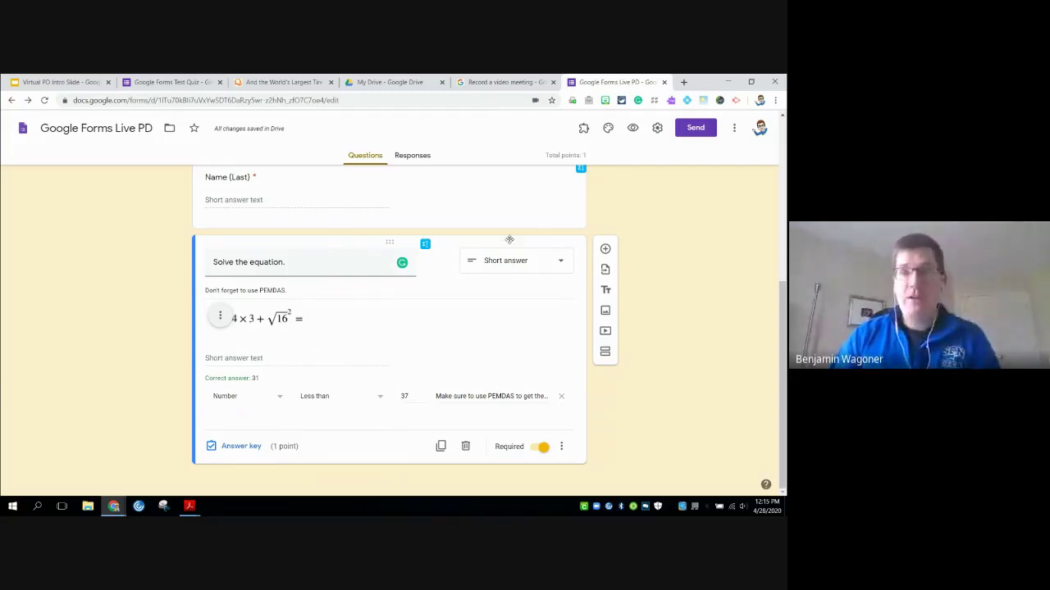
Preview the form and answer the equation question with 31, leaving the first name field empty
{"action": "left_click", "coordinate": [633, 129]}
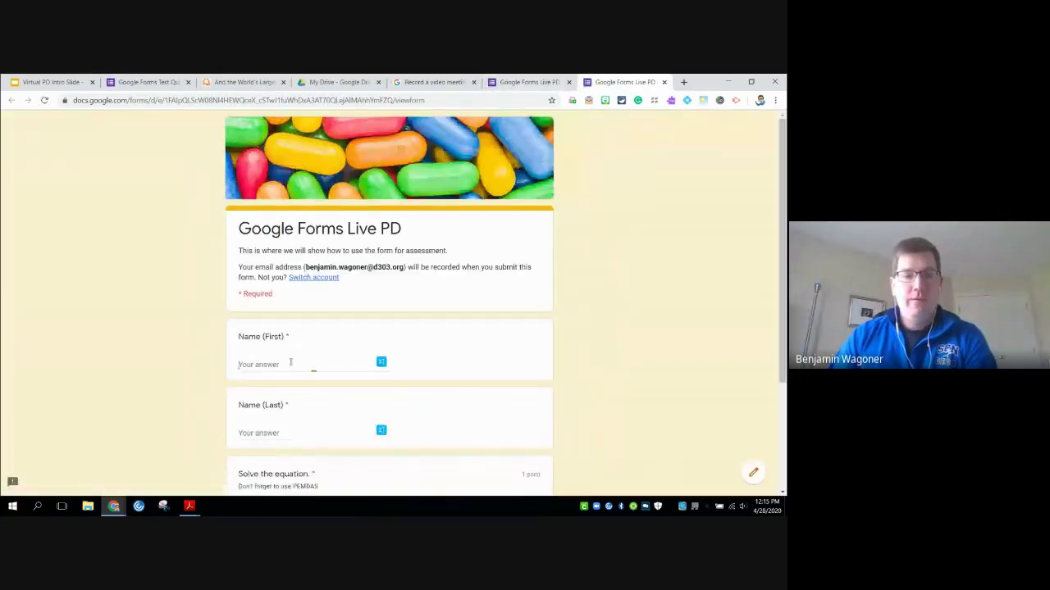
{"action": "left_click", "coordinate": [291, 364]}
{"action": "scroll", "coordinate": [237, 369], "scroll_direction": "down", "scroll_amount": 2}
{"action": "left_click", "coordinate": [258, 380]}
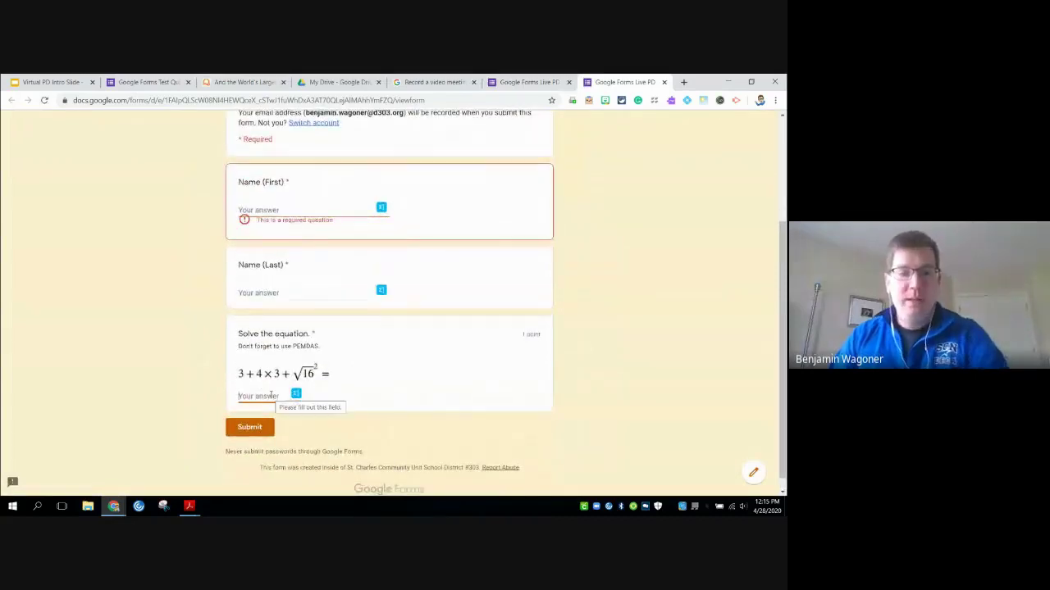
{"action": "type", "text": "31"}
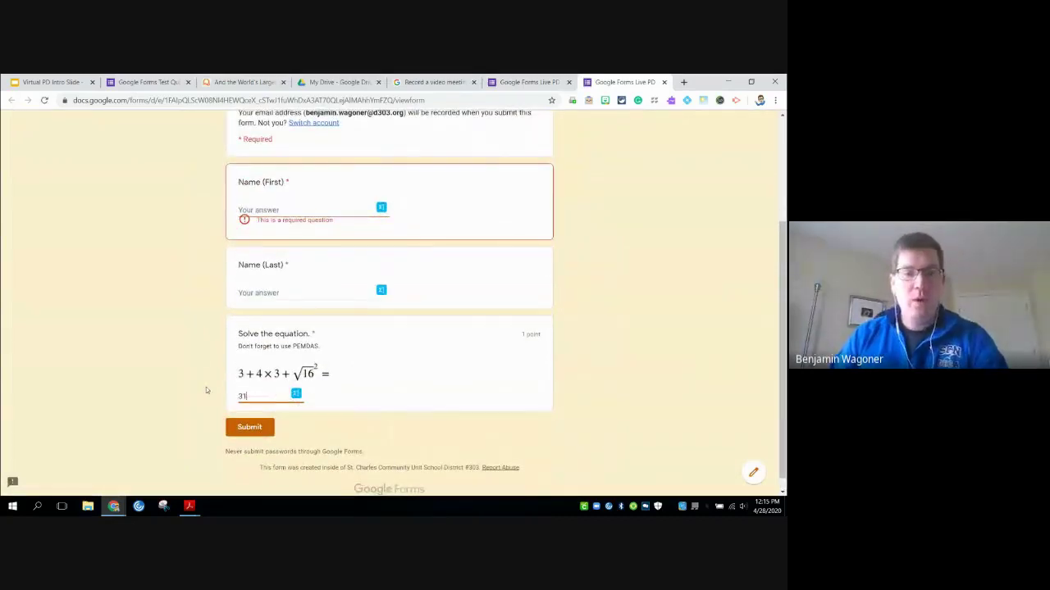
Change the equation answer in the preview to 37 to test the response validation
{"action": "left_click", "coordinate": [262, 396]}
{"action": "key", "text": "BackSpace"}
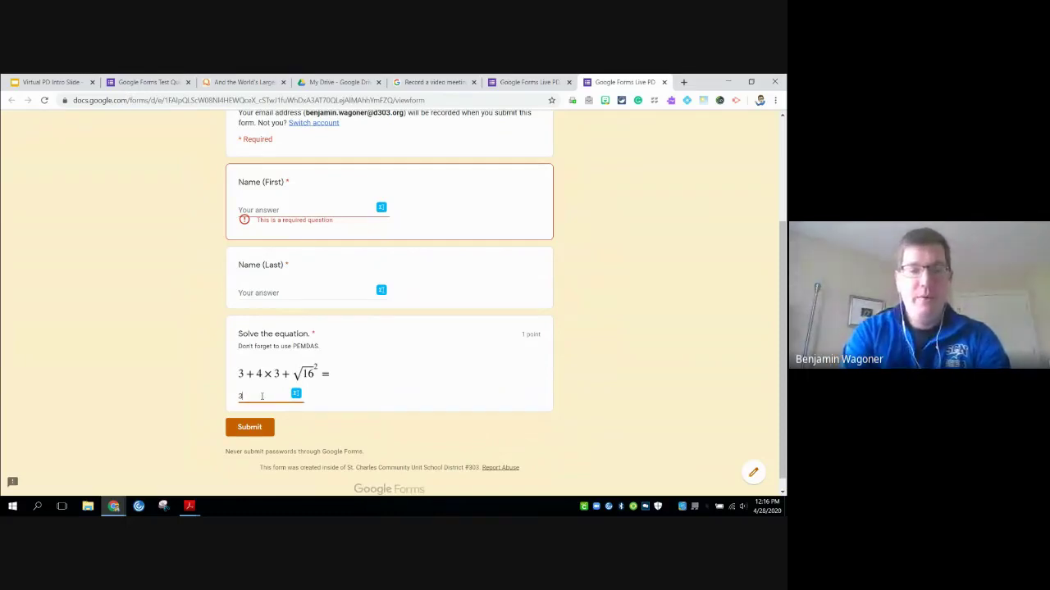
{"action": "type", "text": "7"}
{"action": "left_click", "coordinate": [192, 397]}
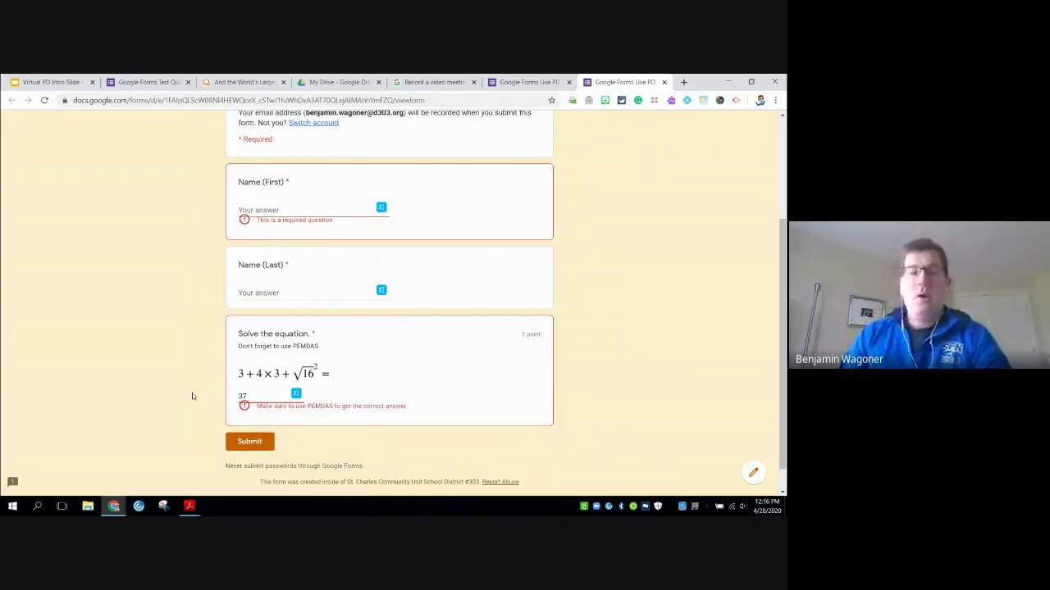
Fill in the respondent's first and last name in the form preview
{"action": "left_click", "coordinate": [284, 210]}
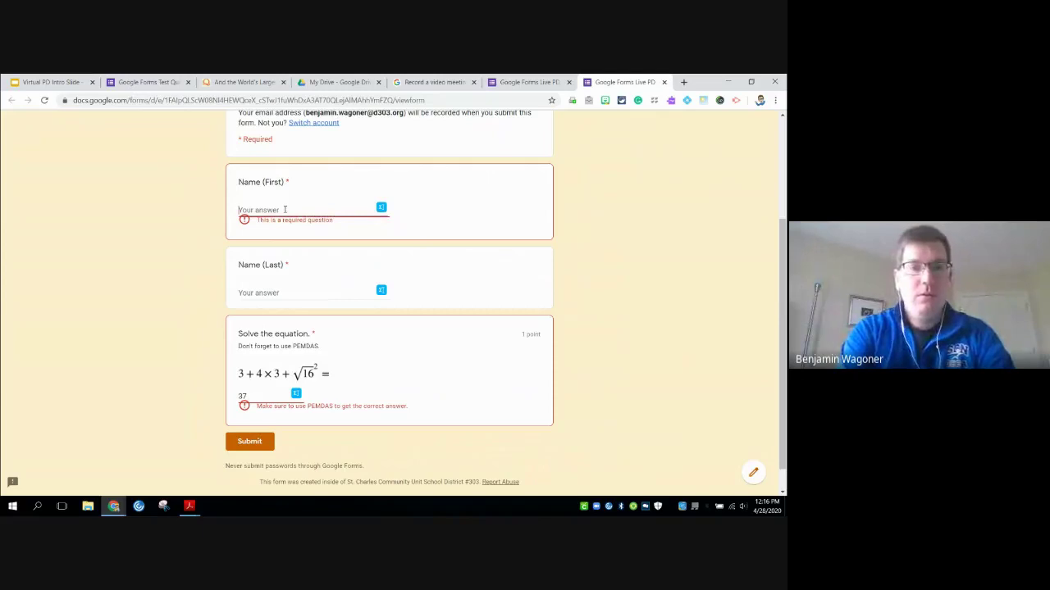
{"action": "type", "text": "Tommy"}
{"action": "left_click", "coordinate": [291, 279]}
{"action": "type", "text": "Tutone"}
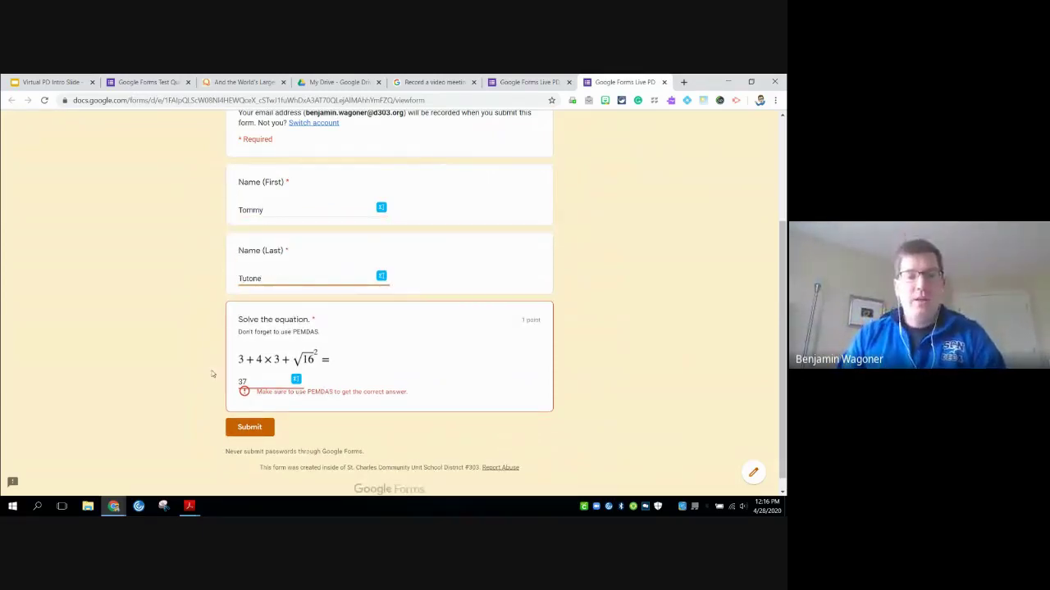
Try submitting the preview with the answer 37, change the answer to 36, and close the preview without saving
{"action": "left_click", "coordinate": [249, 428]}
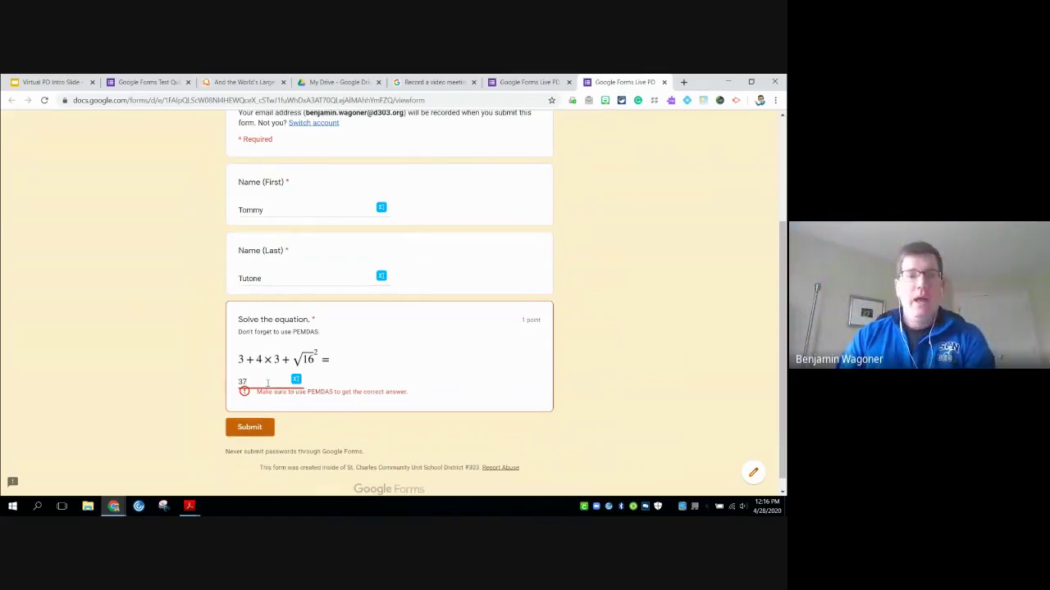
{"action": "key", "text": "BackSpace"}
{"action": "type", "text": "0"}
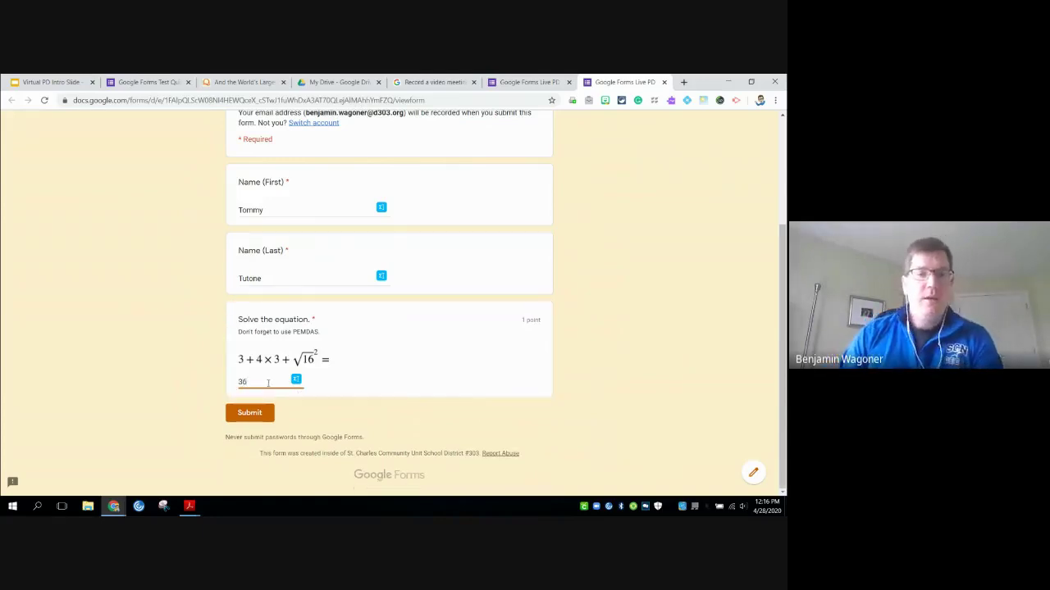
{"action": "left_click", "coordinate": [180, 388]}
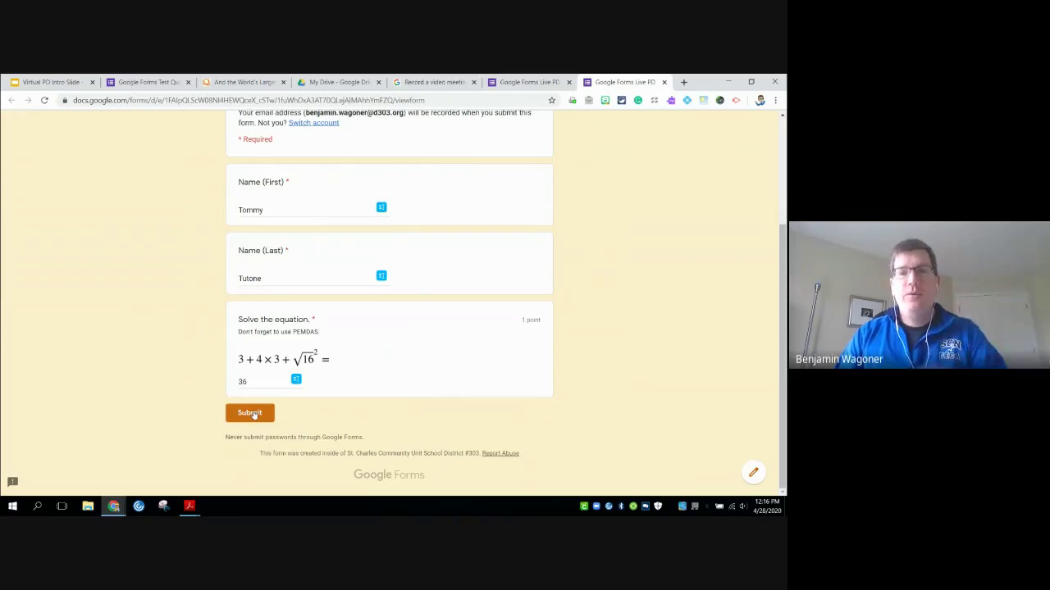
{"action": "left_click", "coordinate": [664, 82]}
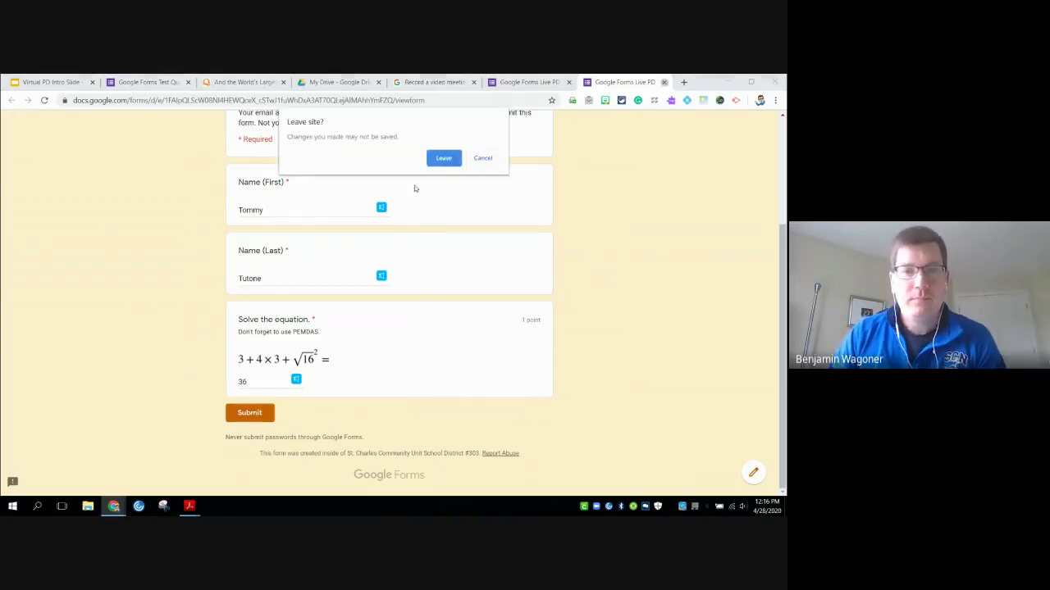
{"action": "left_click", "coordinate": [444, 158]}
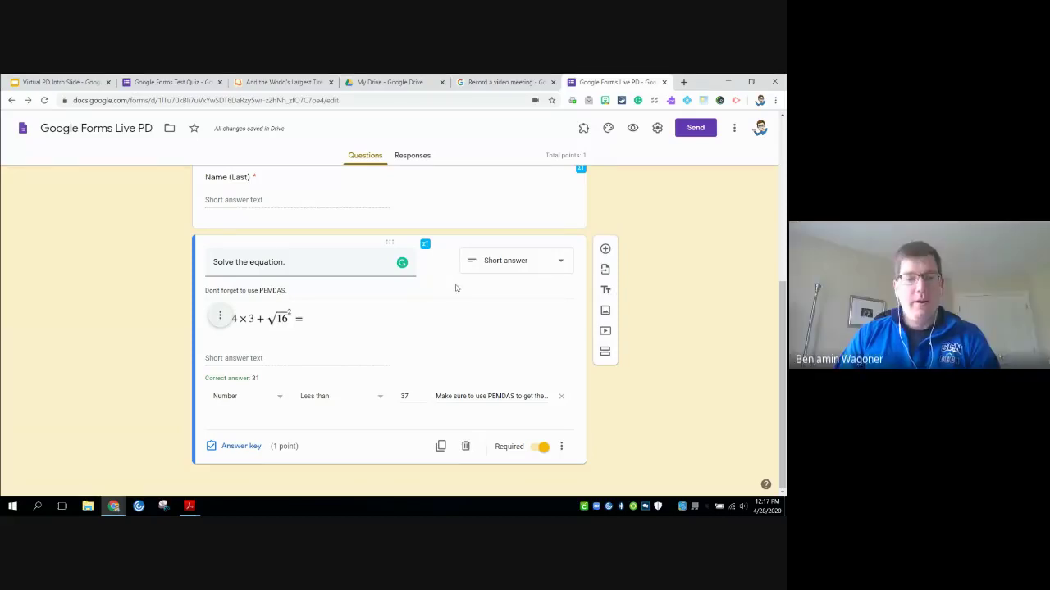
Examine the conditions offered by the Text, Length and Regular expression validation types on the equation question
{"action": "left_click", "coordinate": [279, 400]}
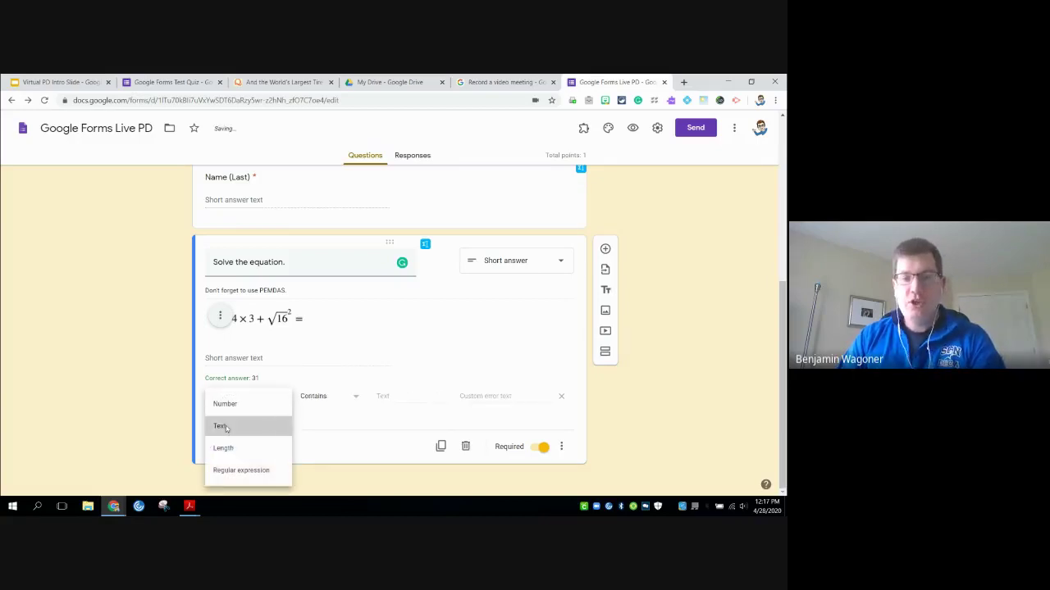
{"action": "left_click", "coordinate": [221, 427]}
{"action": "left_click", "coordinate": [352, 402]}
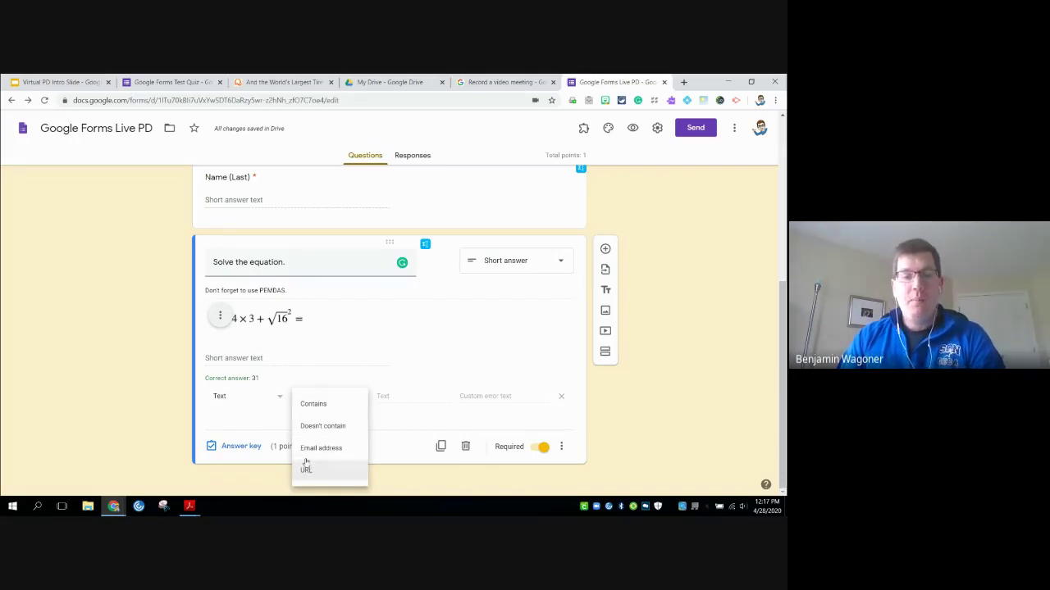
{"action": "left_click", "coordinate": [274, 405]}
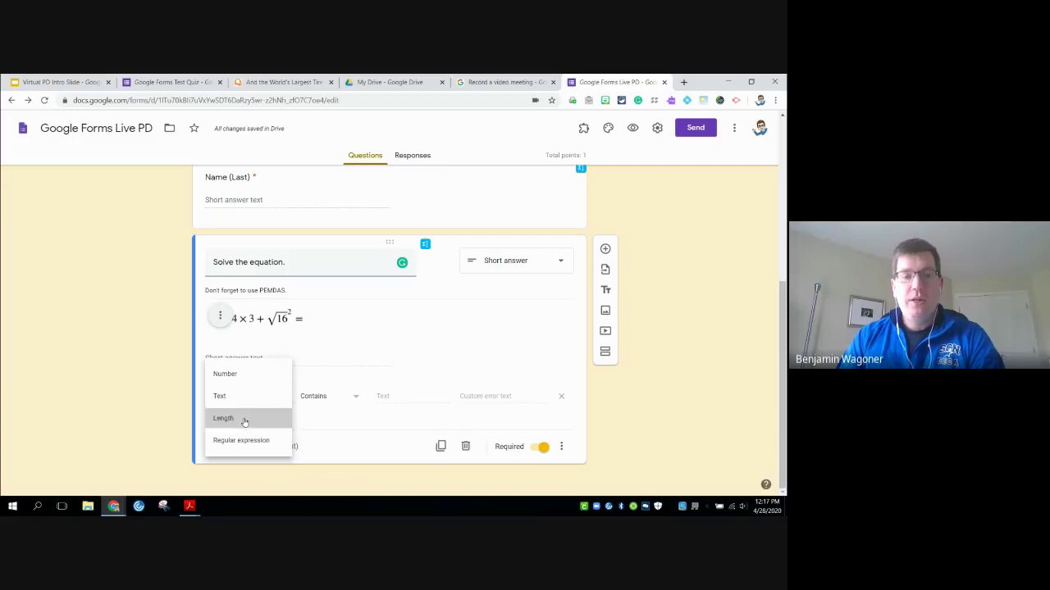
{"action": "left_click", "coordinate": [244, 419]}
{"action": "left_click", "coordinate": [356, 402]}
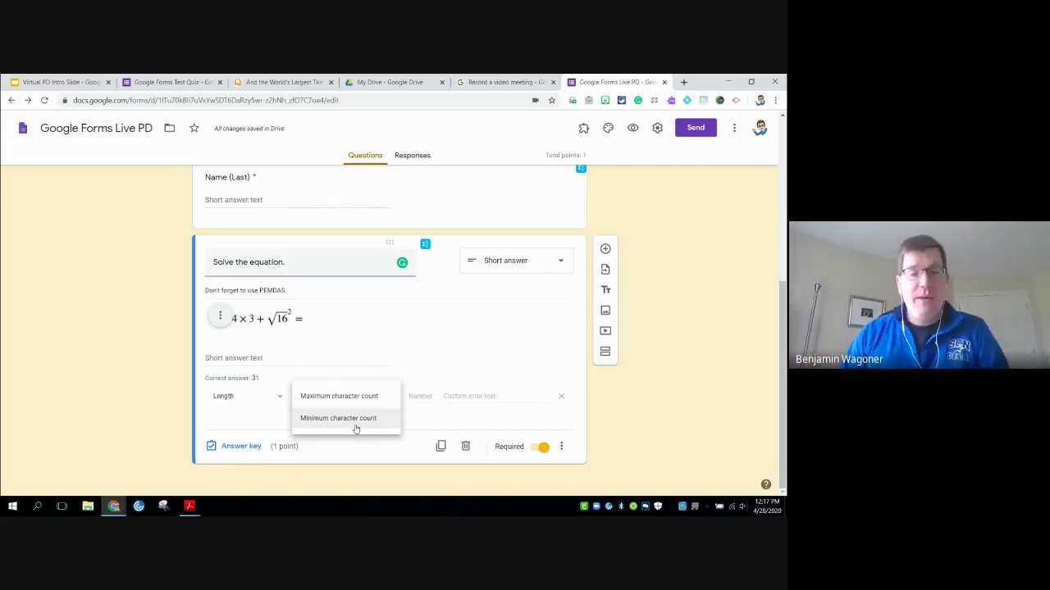
{"action": "left_click", "coordinate": [279, 397]}
{"action": "left_click", "coordinate": [263, 419]}
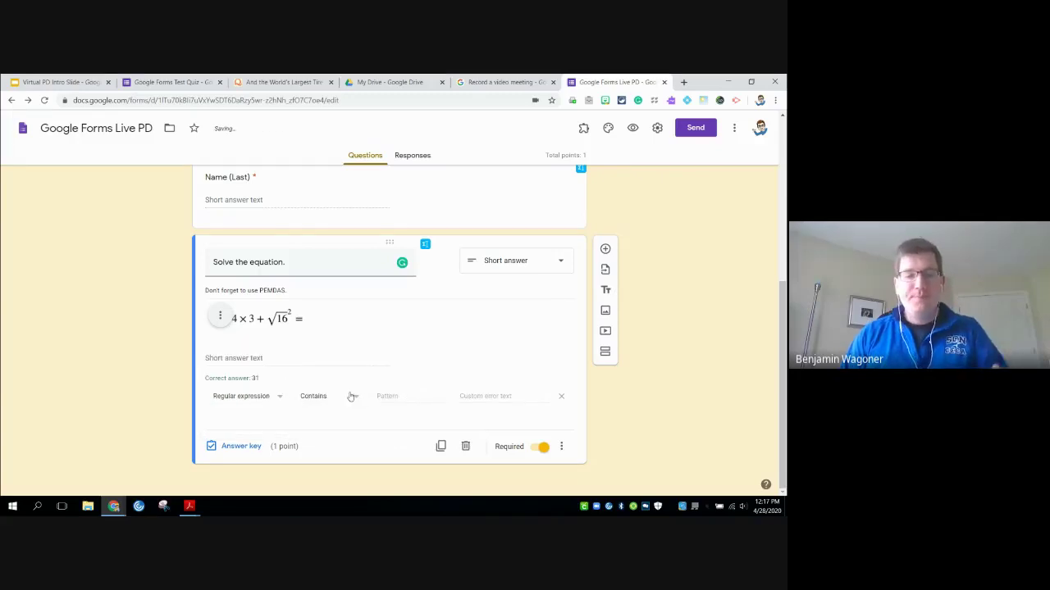
{"action": "left_click", "coordinate": [321, 396]}
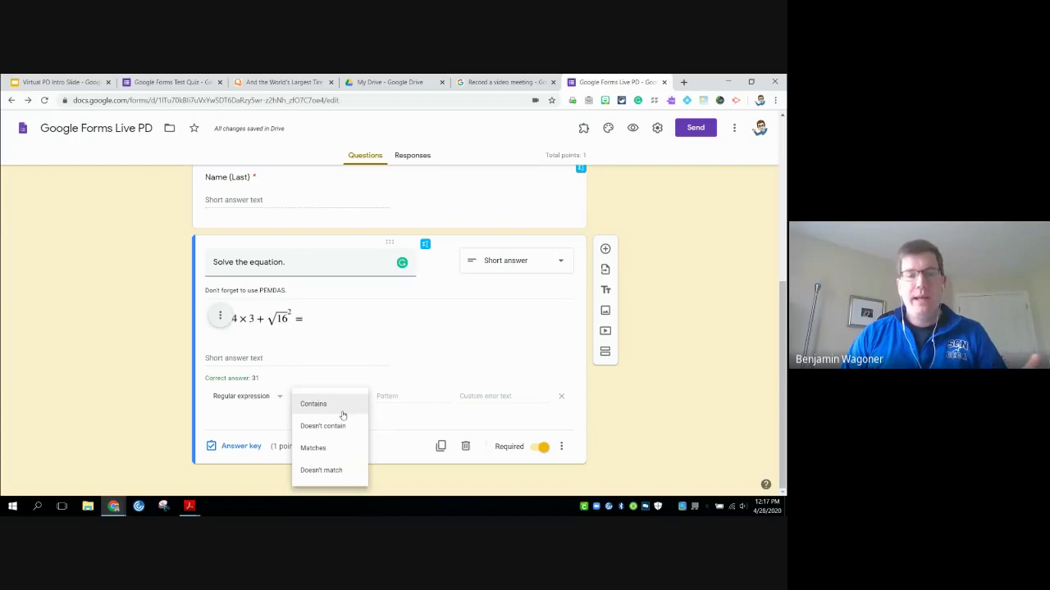
{"action": "left_click", "coordinate": [269, 396]}
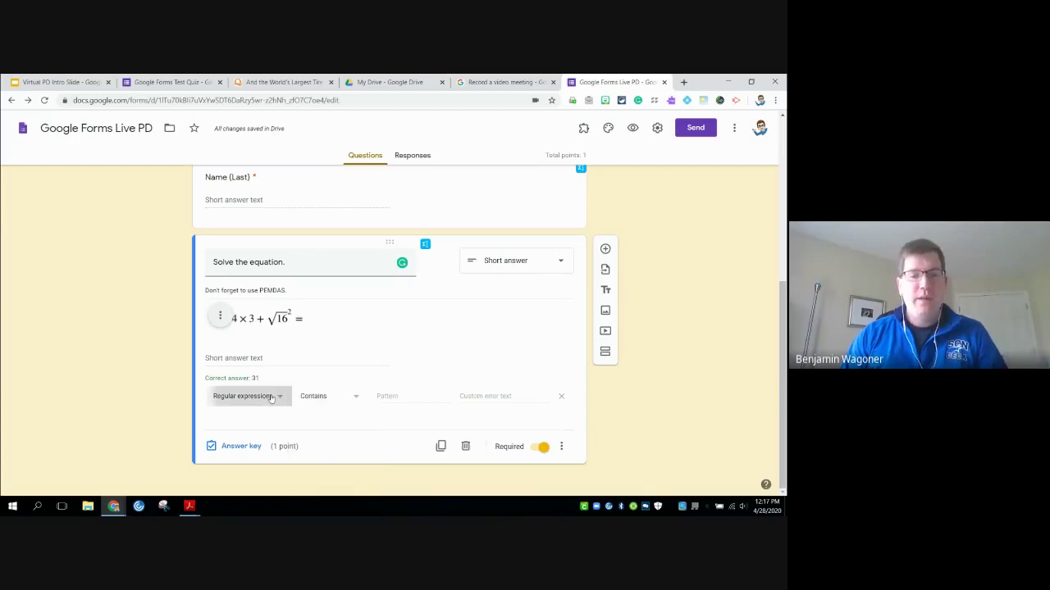
Set the equation question's response validation to Number, Less than, 37
{"action": "left_click", "coordinate": [269, 397]}
{"action": "left_click", "coordinate": [224, 329]}
{"action": "left_click", "coordinate": [319, 396]}
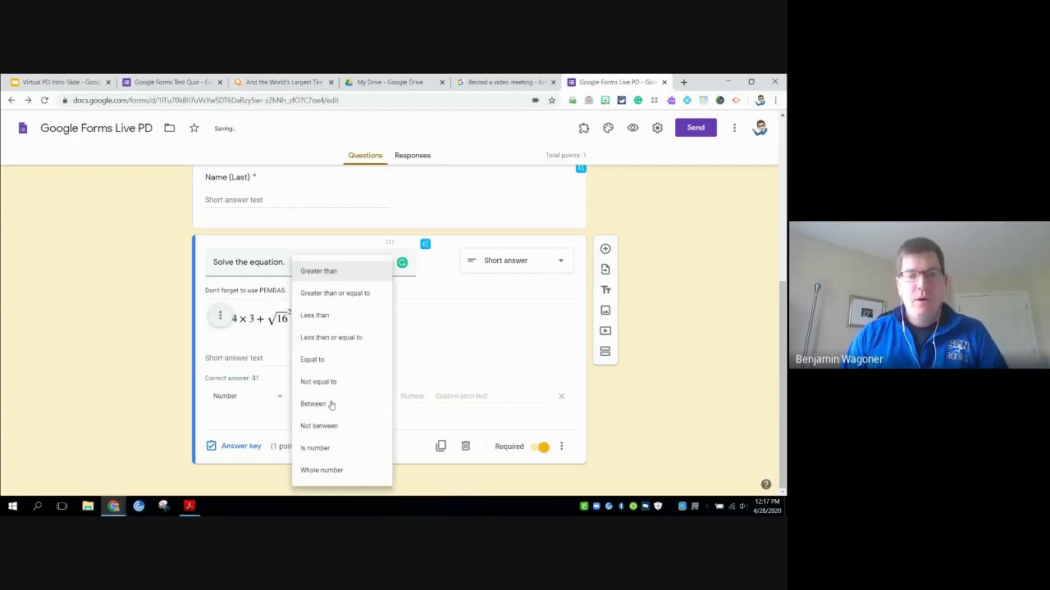
{"action": "left_click", "coordinate": [323, 325]}
{"action": "left_click", "coordinate": [417, 397]}
{"action": "type", "text": "37"}
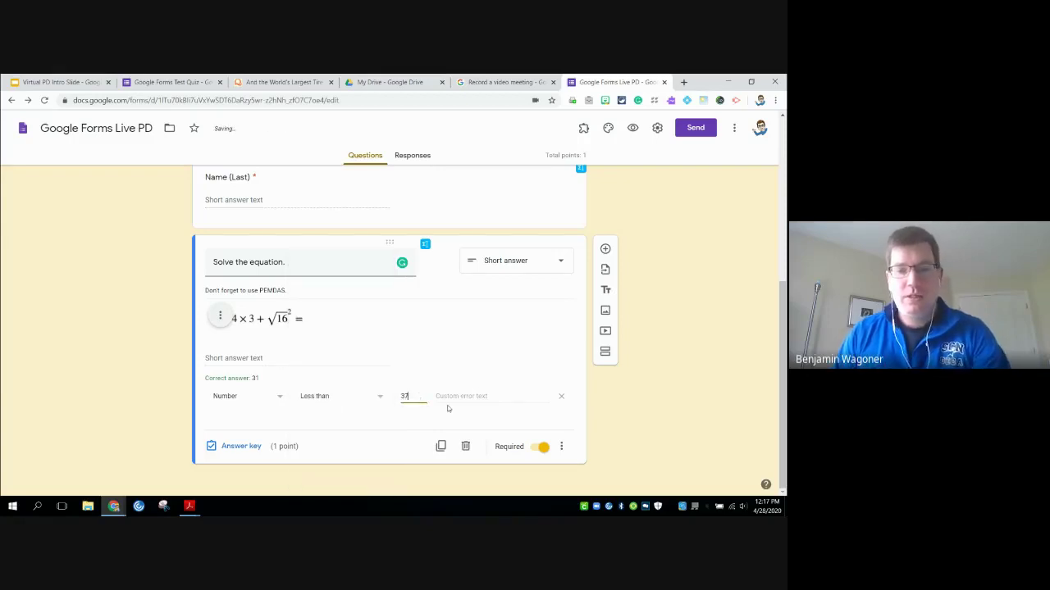
Set the equation validation's custom error text to "Don't forget to use PEMDAS"
{"action": "left_click", "coordinate": [457, 395]}
{"action": "type", "text": "Don't fo"}
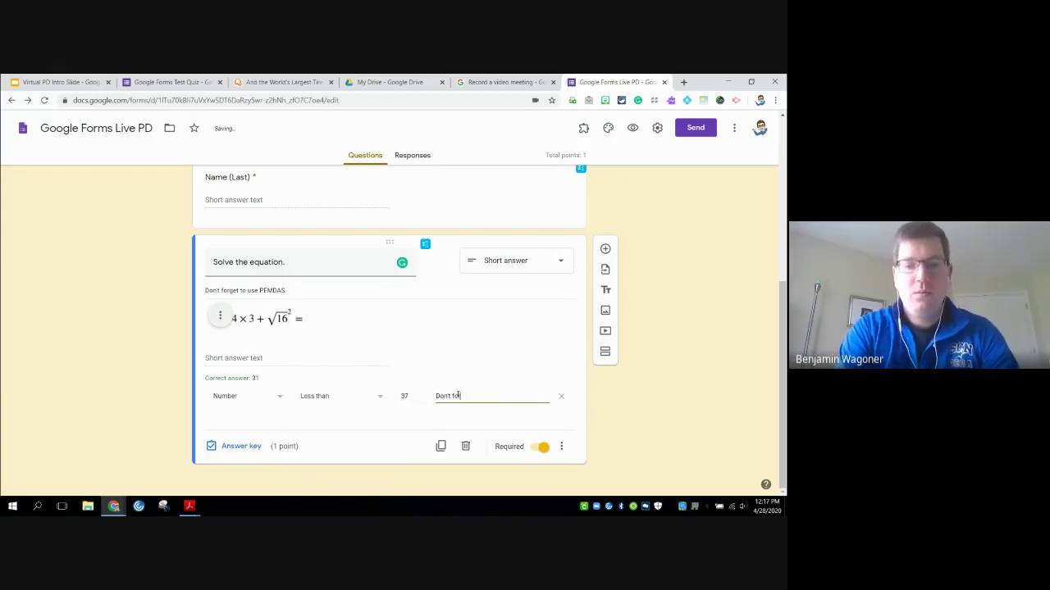
{"action": "type", "text": "rget to use PEMDAS"}
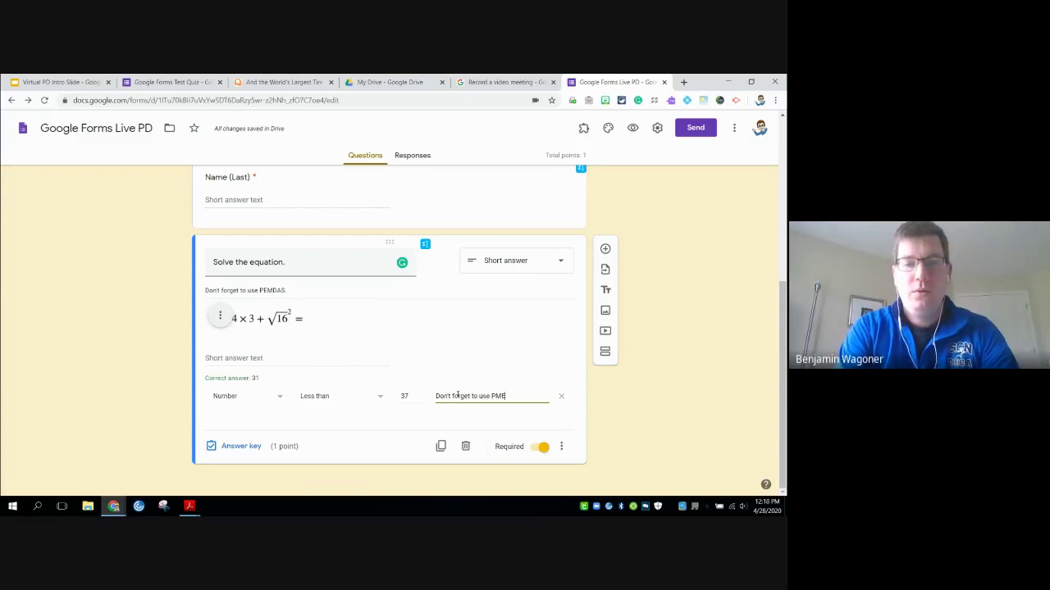
{"action": "left_click", "coordinate": [688, 421]}
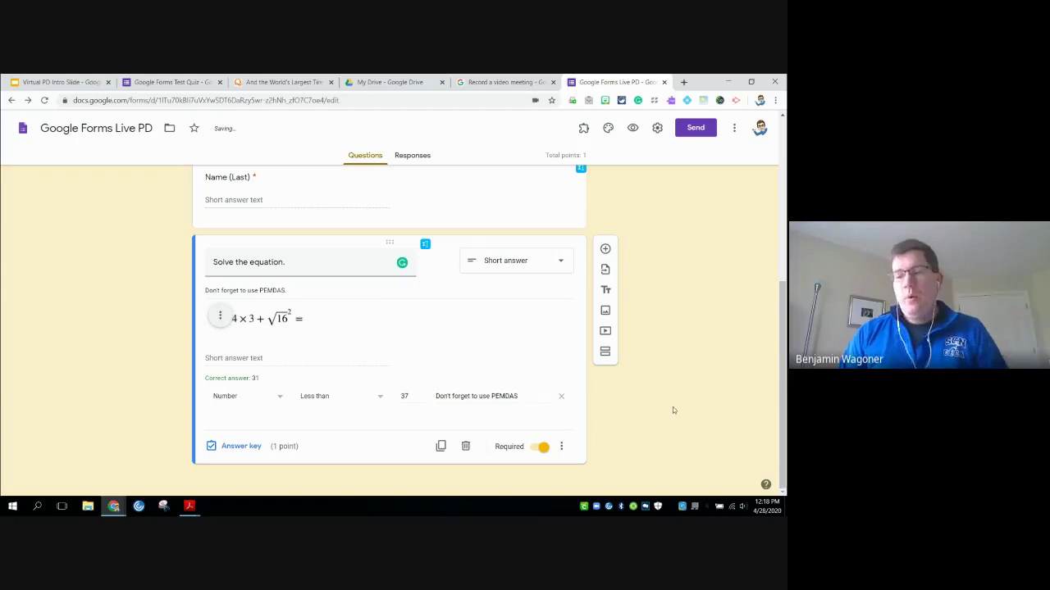
Add a new question below the equation question and set its type to Checkboxes
{"action": "left_click", "coordinate": [605, 249]}
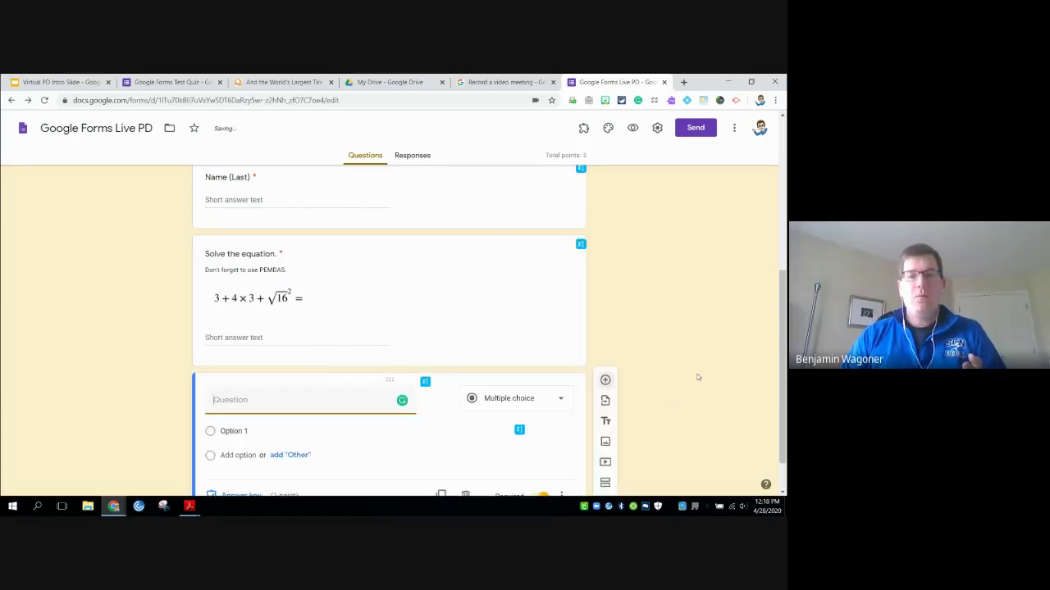
{"action": "left_click", "coordinate": [544, 350]}
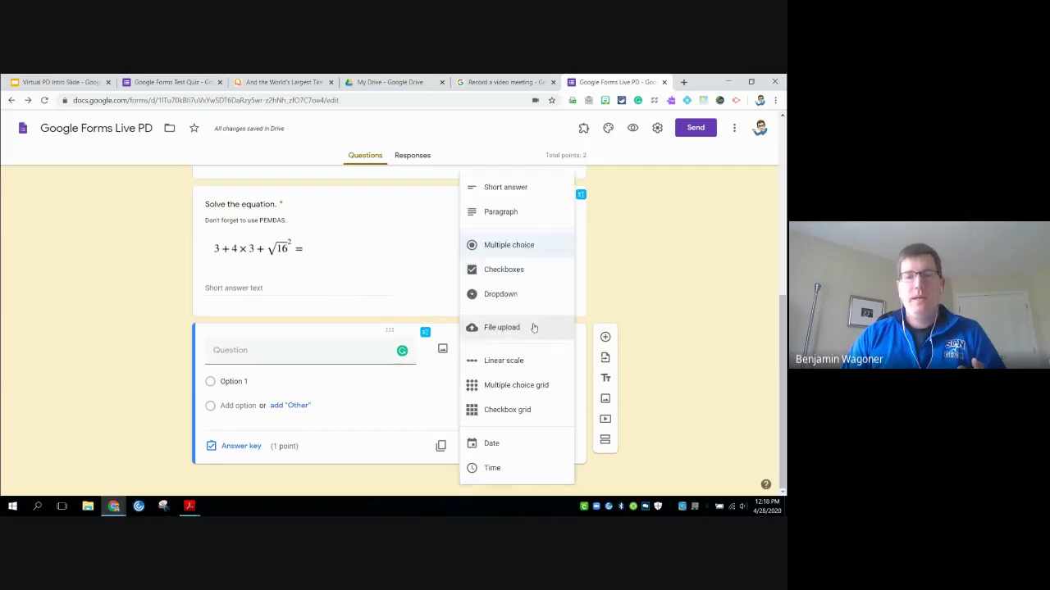
{"action": "left_click", "coordinate": [509, 273]}
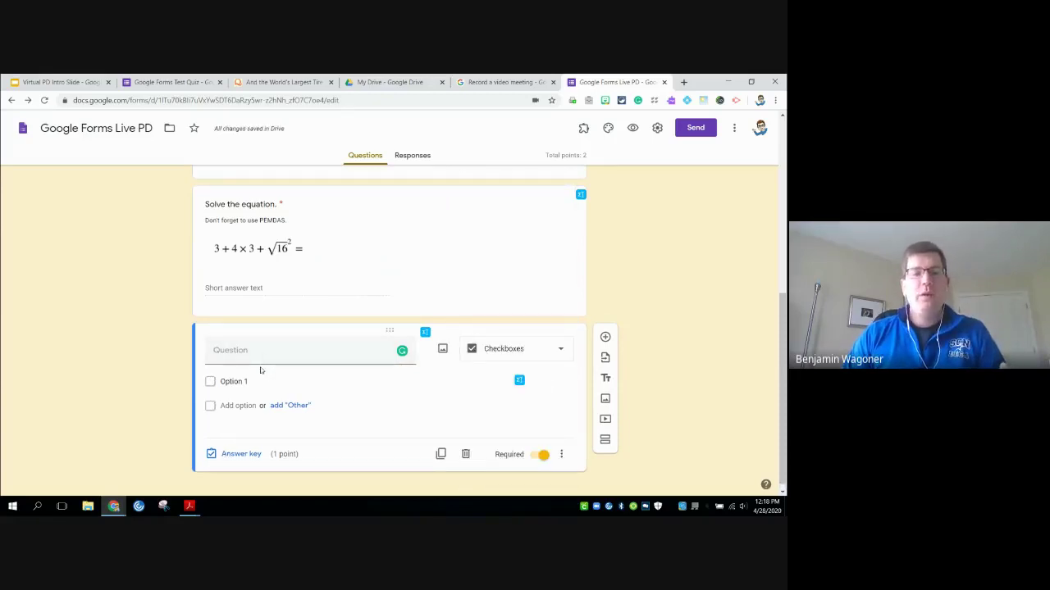
Import the question "Which of these animals live in Madagascar?" from the Google Forms Test Quiz form
{"action": "left_click", "coordinate": [605, 359]}
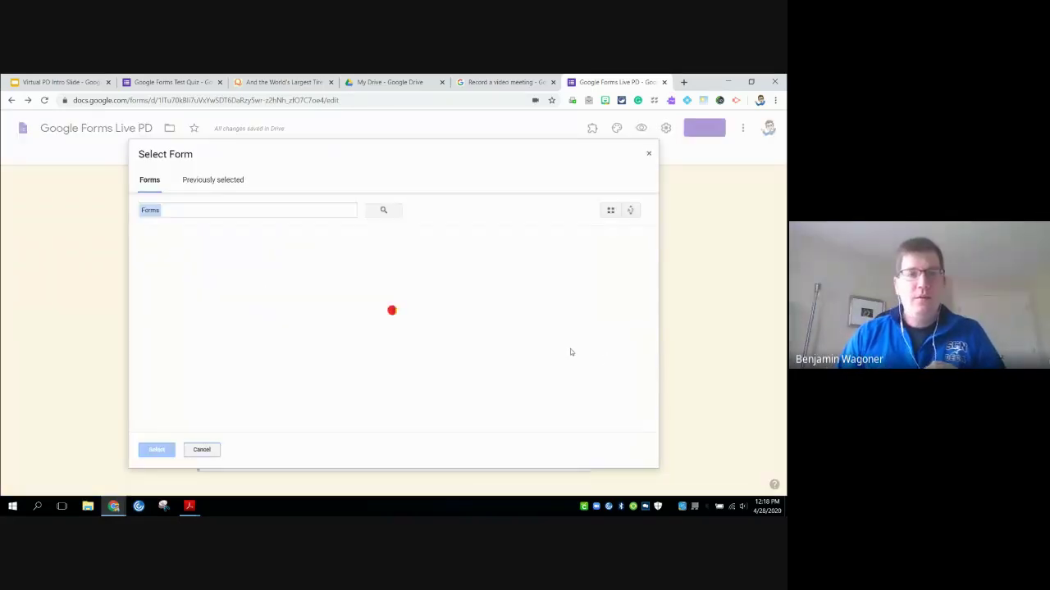
{"action": "left_click", "coordinate": [648, 154]}
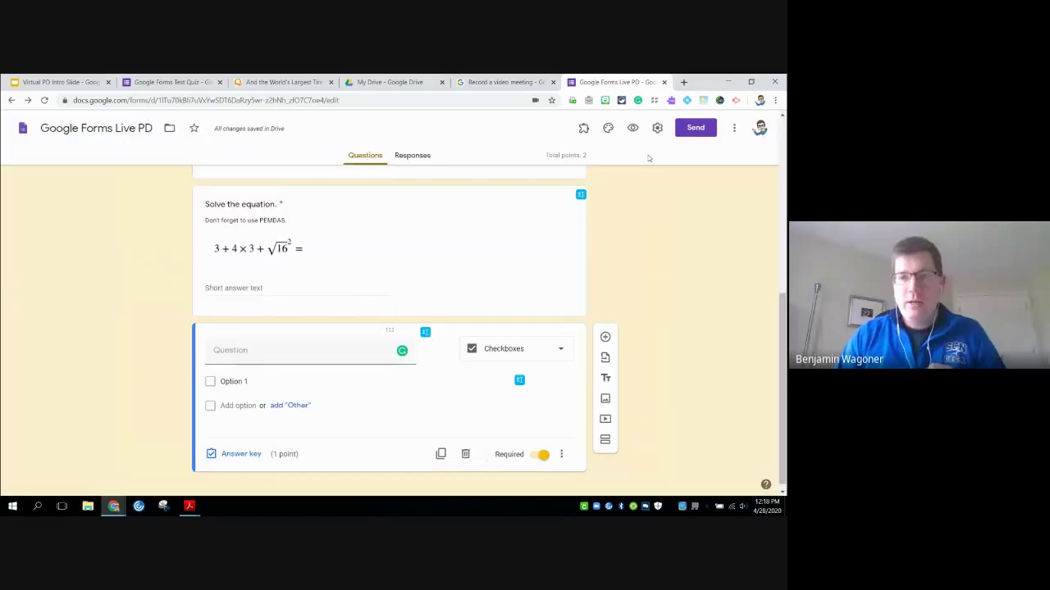
{"action": "left_click", "coordinate": [604, 358]}
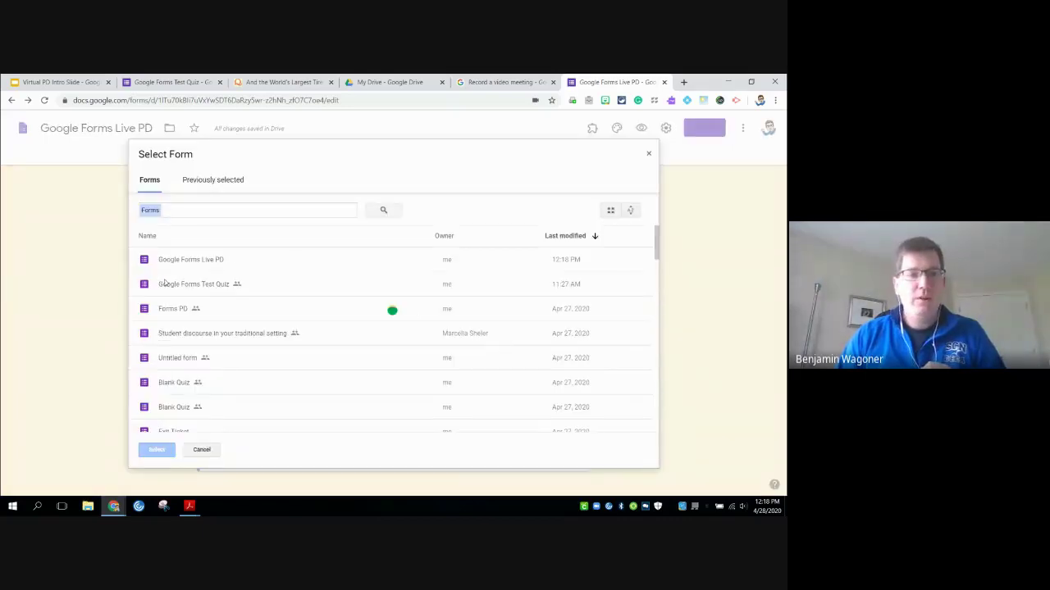
{"action": "left_click", "coordinate": [177, 289]}
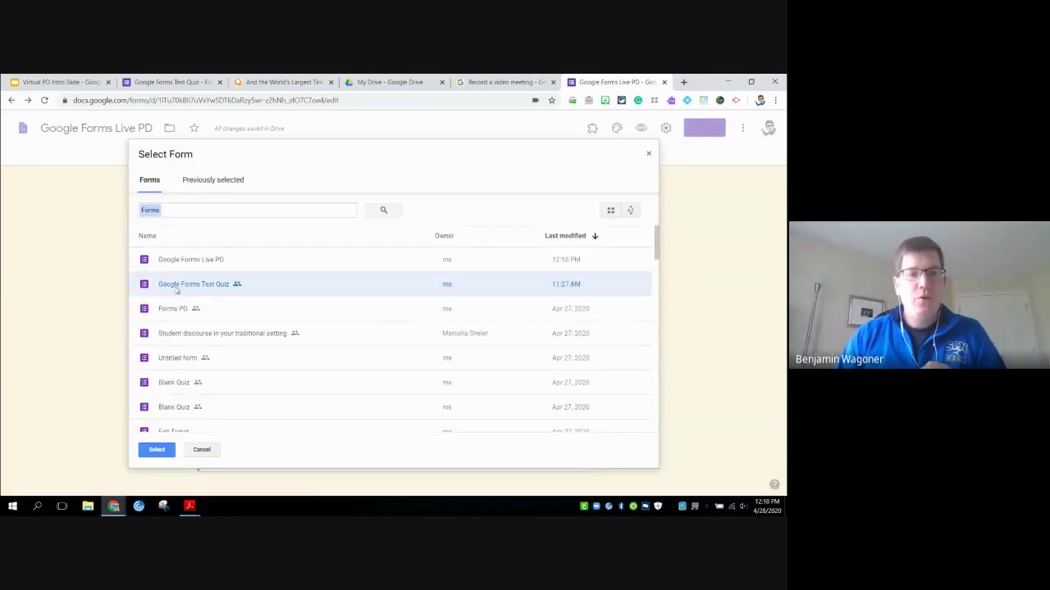
{"action": "left_click", "coordinate": [157, 449]}
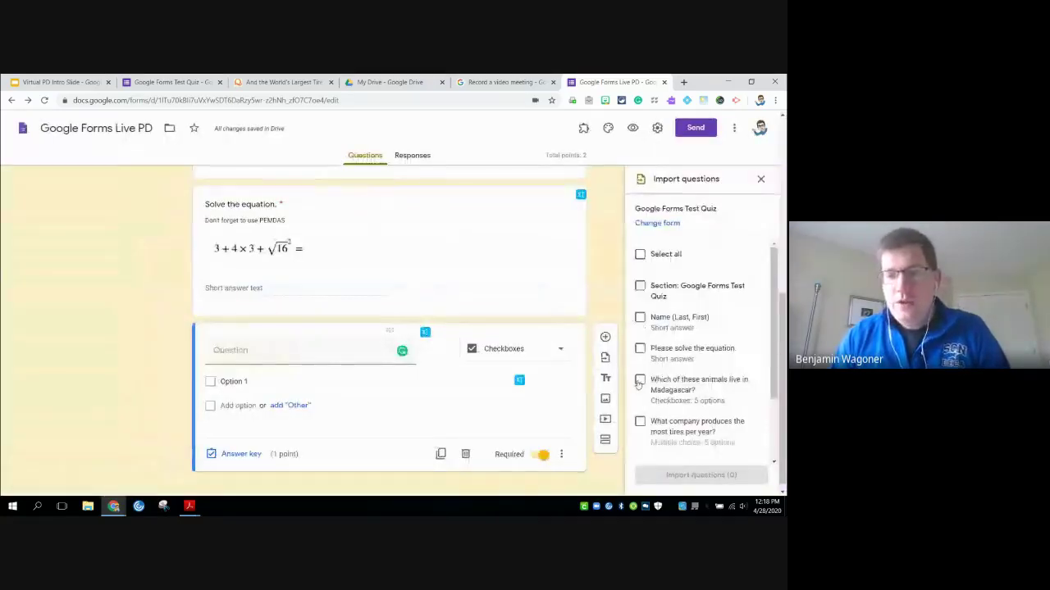
{"action": "left_click", "coordinate": [640, 381]}
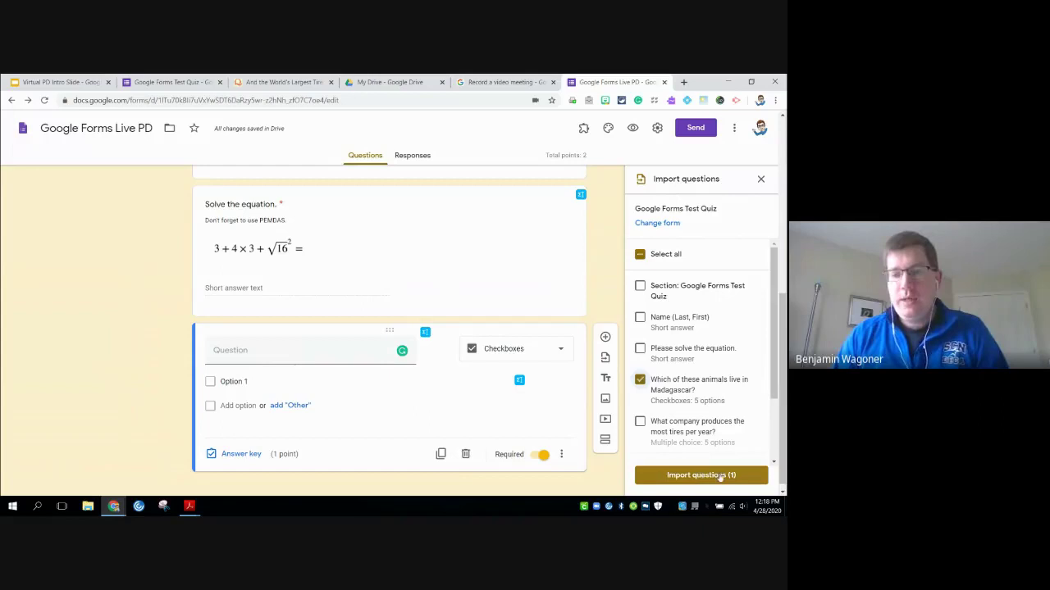
{"action": "left_click", "coordinate": [698, 475]}
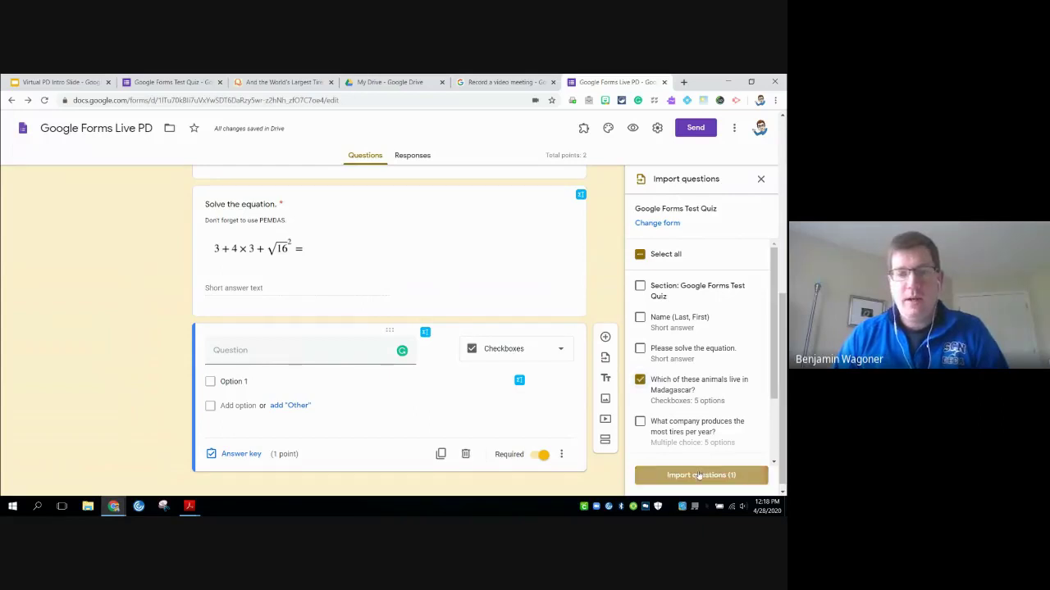
Delete the empty checkbox question above the imported Madagascar question
{"action": "scroll", "coordinate": [330, 356], "scroll_direction": "down", "scroll_amount": 2}
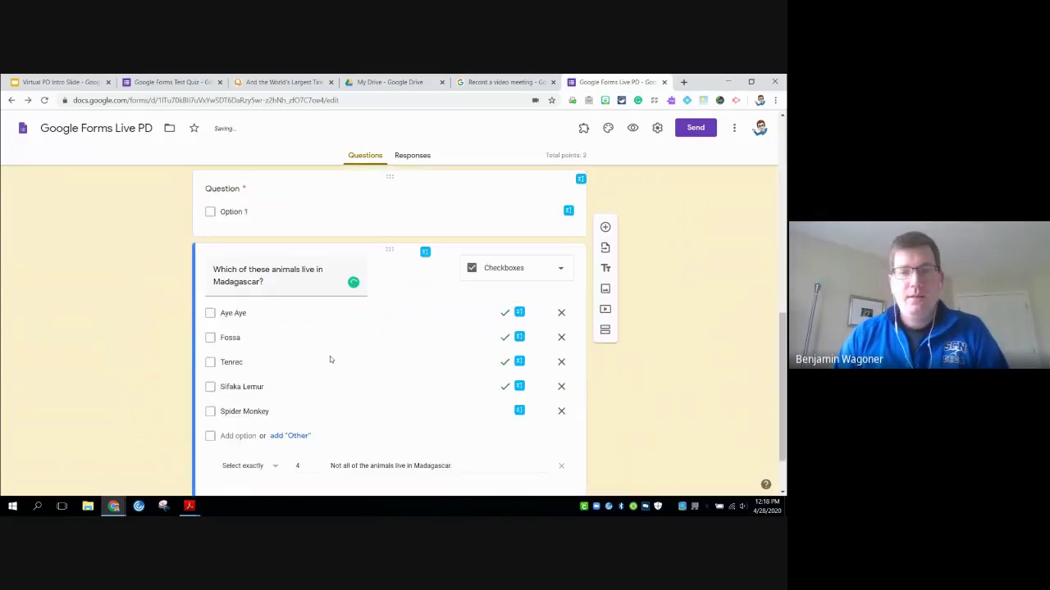
{"action": "left_click", "coordinate": [383, 205]}
{"action": "left_click", "coordinate": [465, 300]}
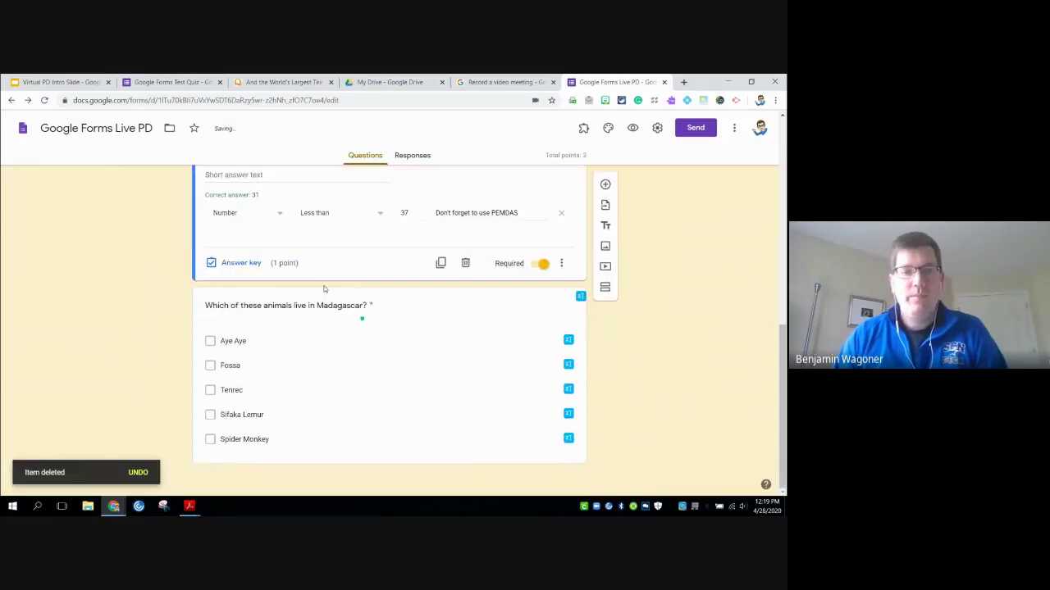
Open the Madagascar question's answer key and set its value to 4 points
{"action": "left_click", "coordinate": [459, 314]}
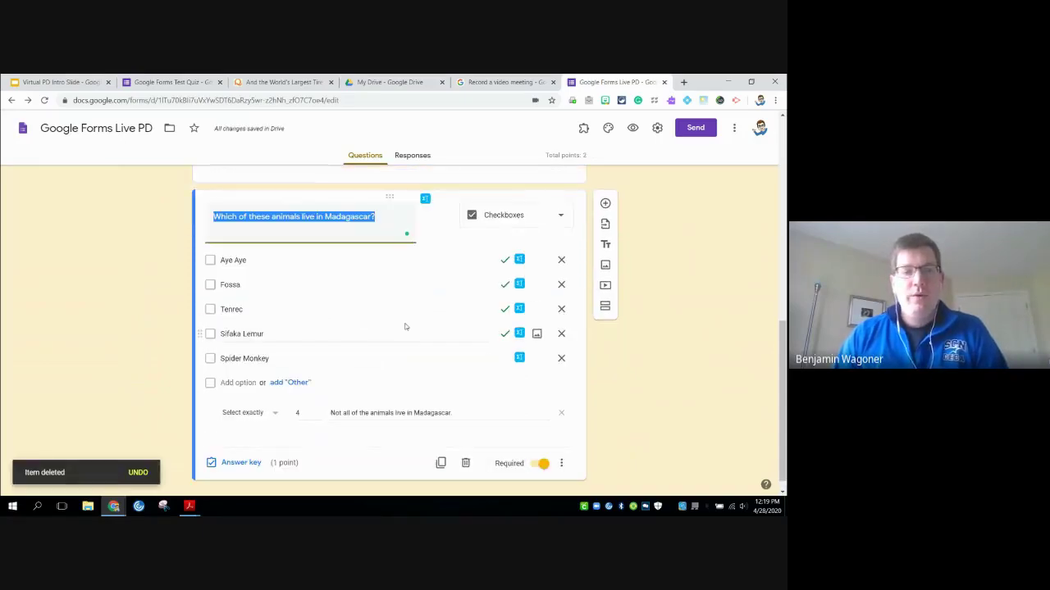
{"action": "left_click", "coordinate": [241, 463]}
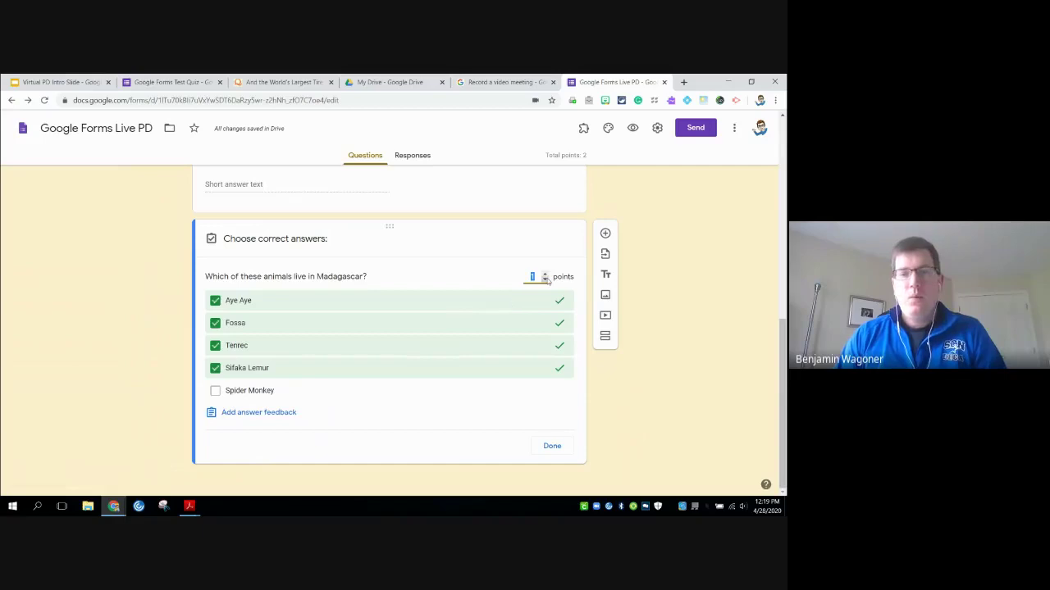
{"action": "left_click", "coordinate": [545, 274]}
{"action": "left_click", "coordinate": [545, 274]}
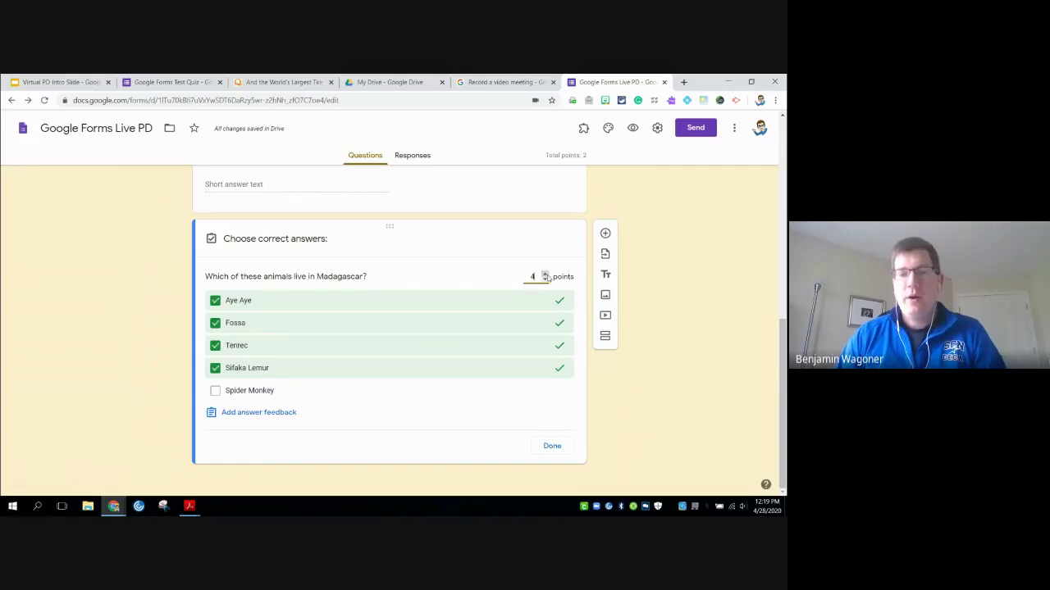
Clear the correct-answer marks in the Madagascar question's key, and mark Aye Aye, Fossa, Tenrec and Sifaka Lemur as correct again
{"action": "left_click", "coordinate": [216, 393]}
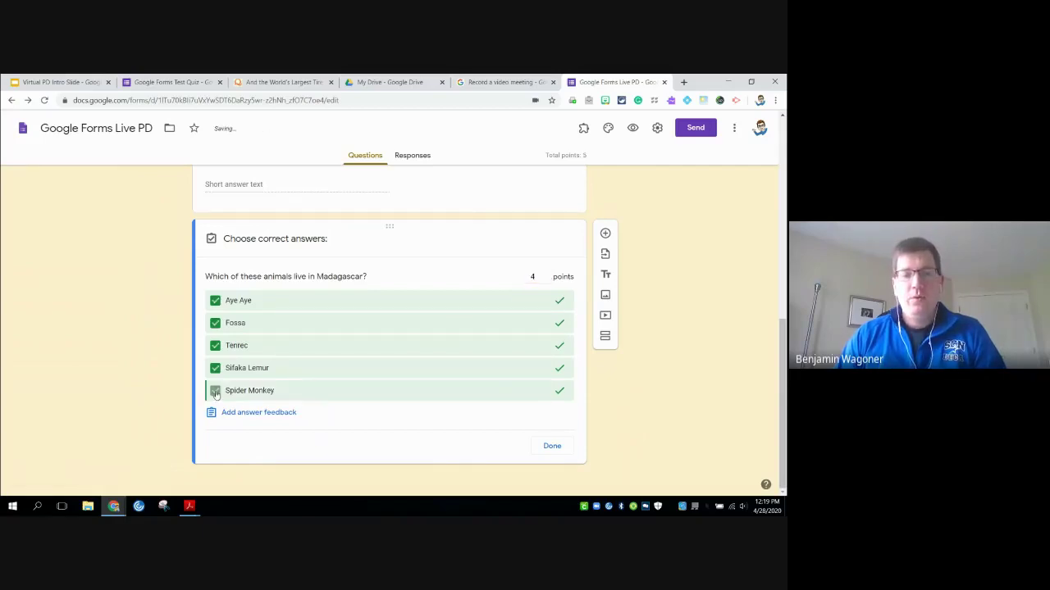
{"action": "left_click", "coordinate": [216, 392]}
{"action": "left_click", "coordinate": [216, 370]}
{"action": "left_click", "coordinate": [215, 345]}
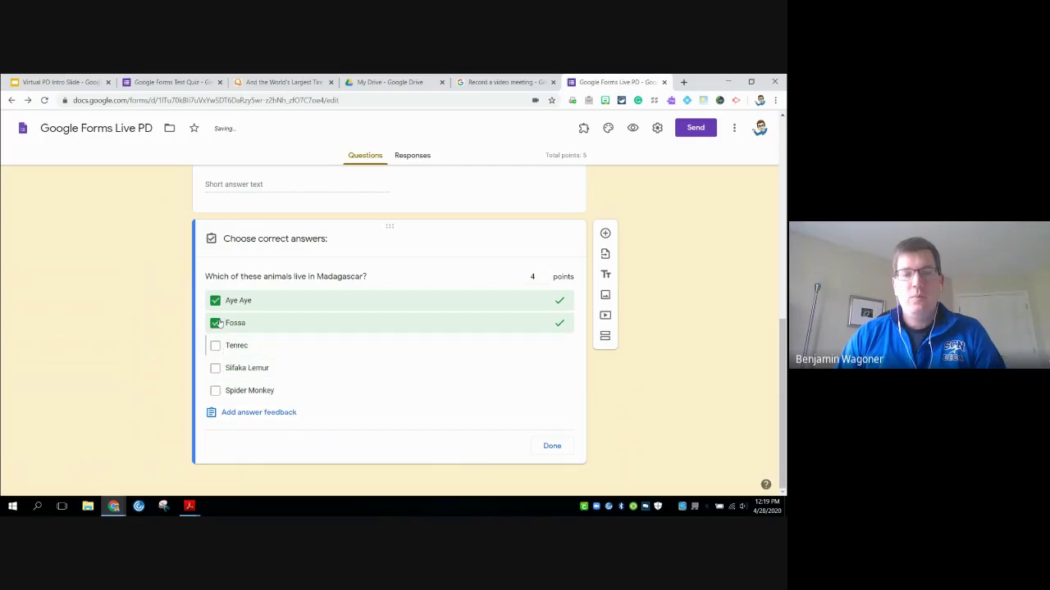
{"action": "left_click", "coordinate": [215, 323]}
{"action": "left_click", "coordinate": [215, 300]}
{"action": "left_click", "coordinate": [215, 301]}
{"action": "left_click", "coordinate": [214, 323]}
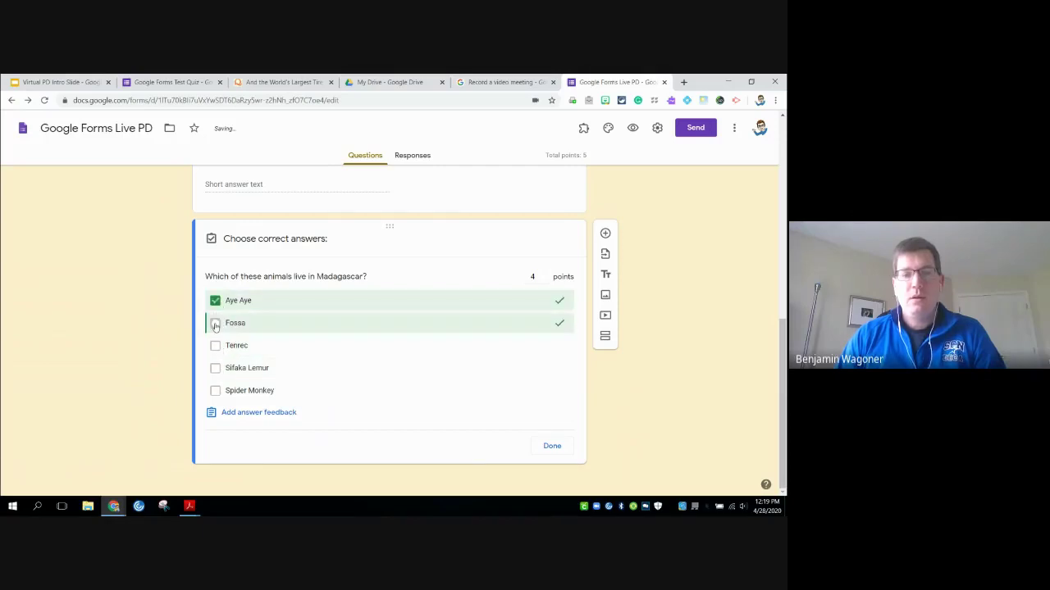
{"action": "left_click", "coordinate": [215, 345]}
{"action": "left_click", "coordinate": [214, 369]}
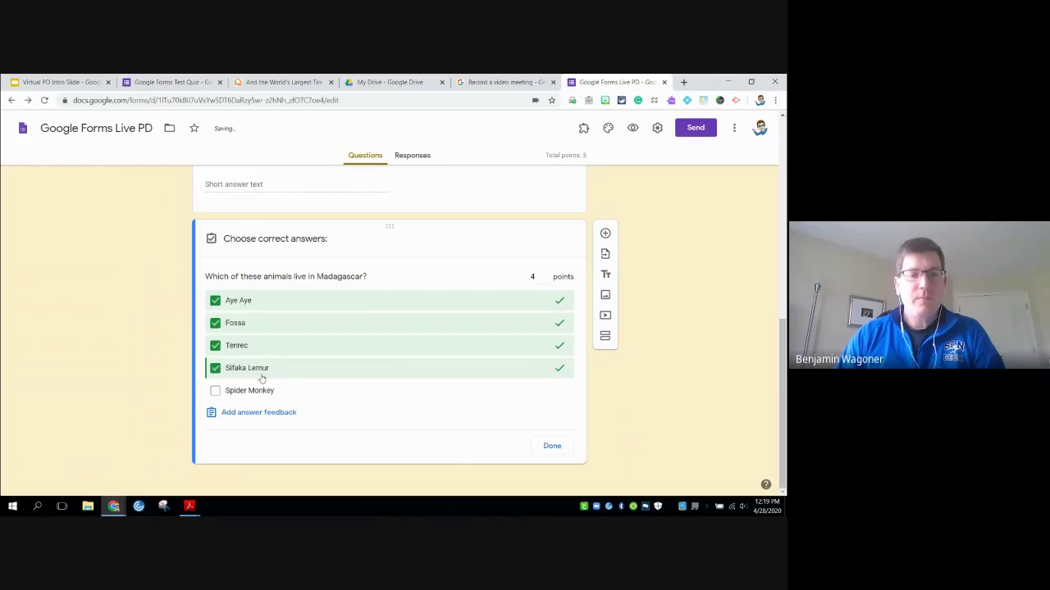
Add the feedback "You rock! You like to move it, move it!" for correct answers to the Madagascar question
{"action": "left_click", "coordinate": [281, 413]}
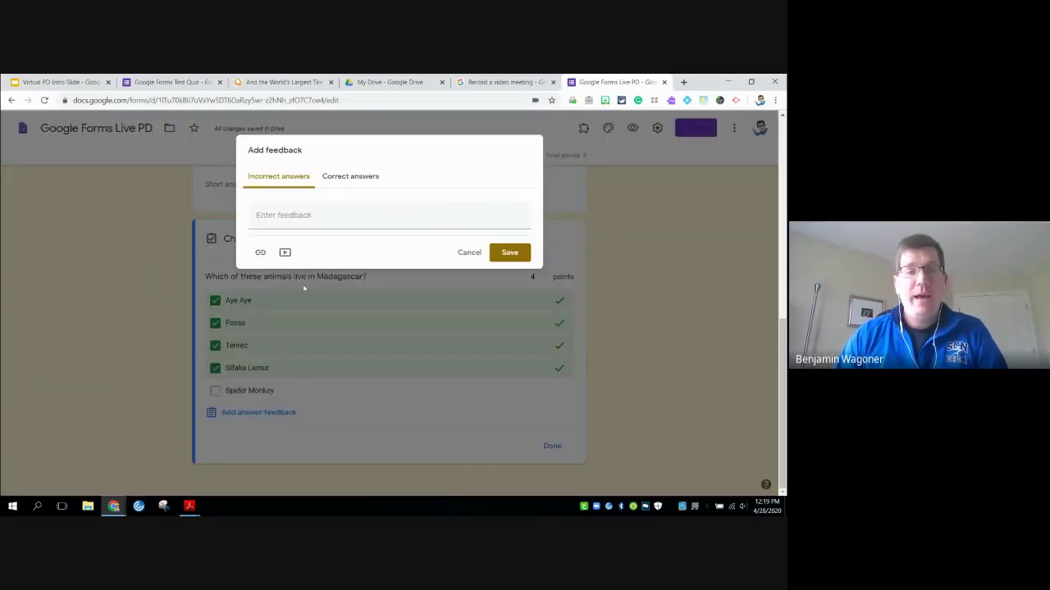
{"action": "left_click", "coordinate": [314, 217]}
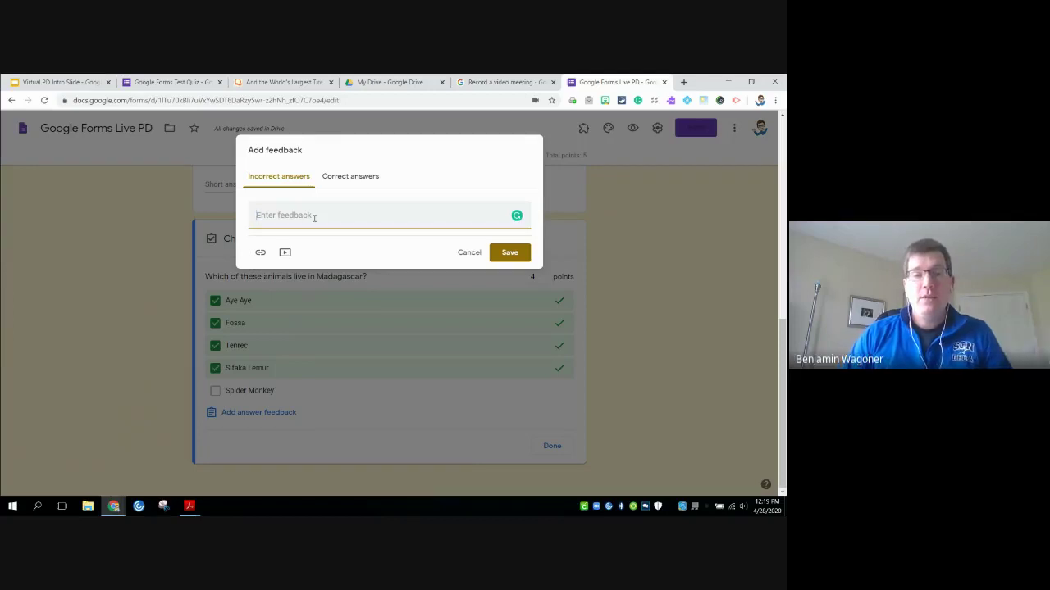
{"action": "left_click", "coordinate": [333, 182]}
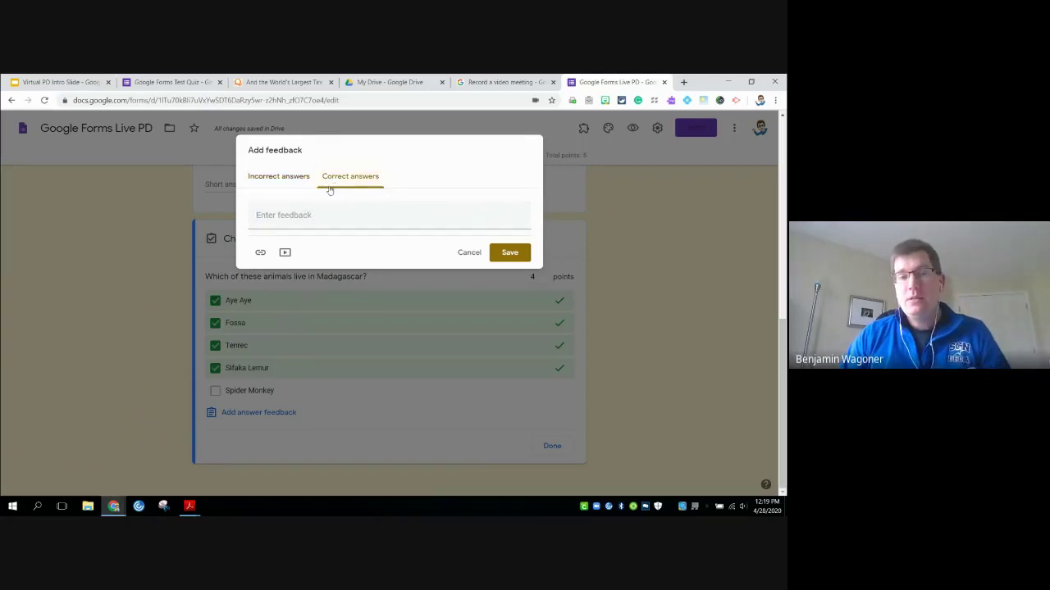
{"action": "left_click", "coordinate": [318, 216]}
{"action": "type", "text": "You"}
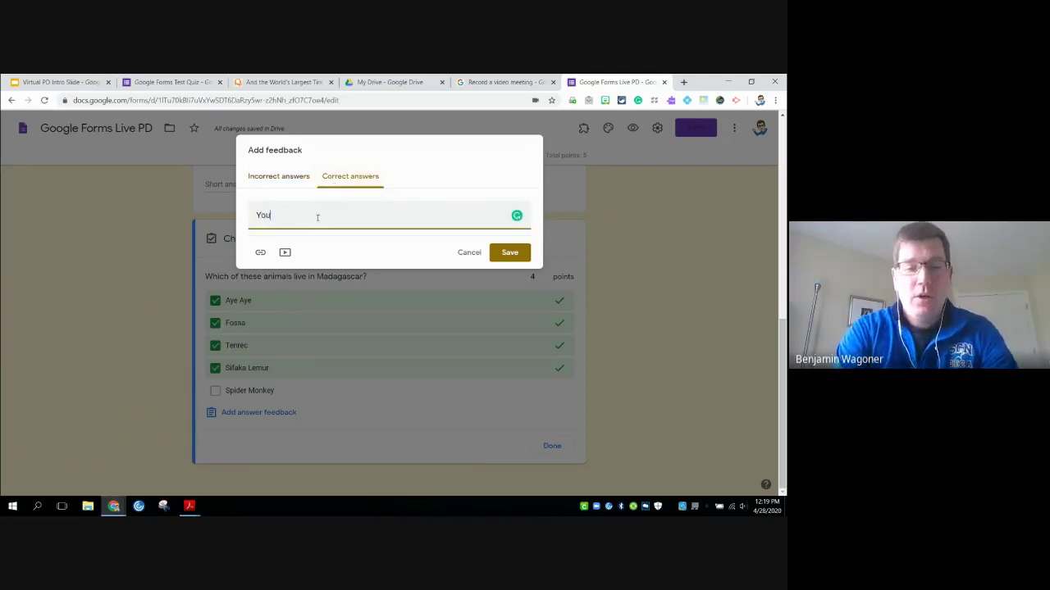
{"action": "type", "text": " rock!  "}
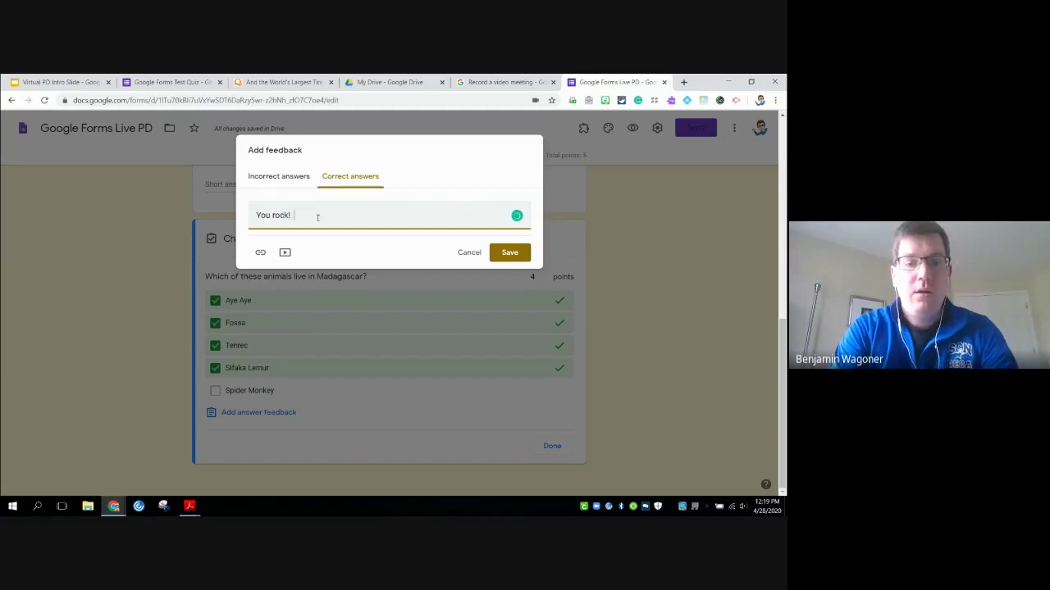
{"action": "type", "text": "You like to mov"}
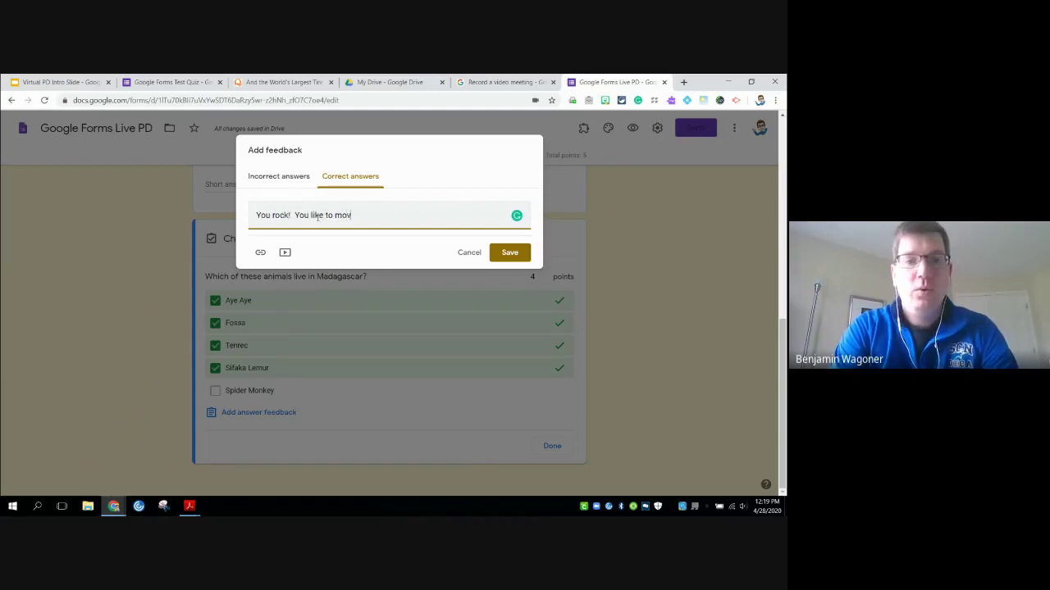
{"action": "type", "text": "e it, move it!"}
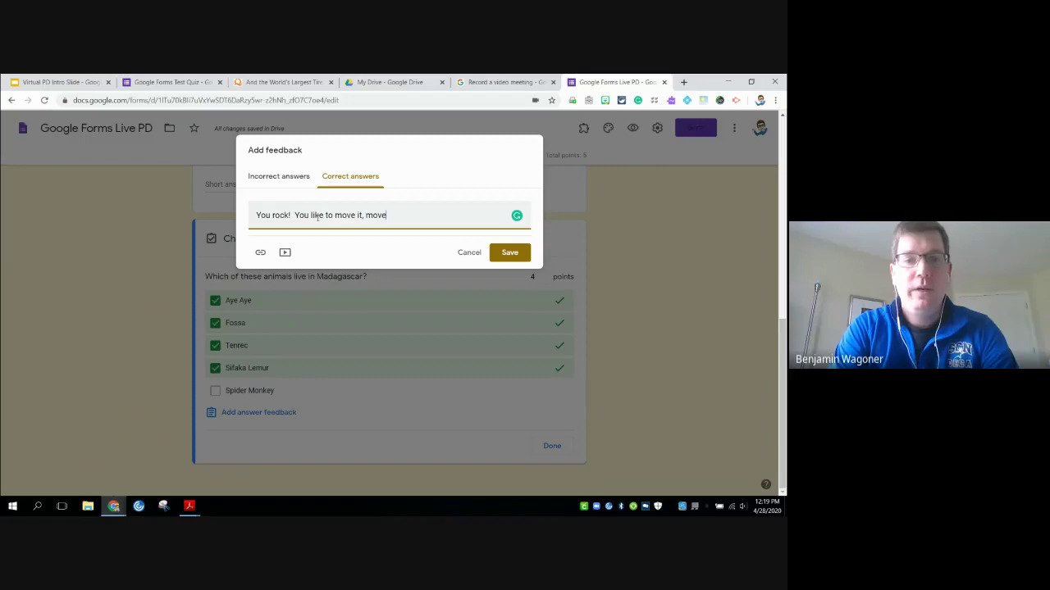
Enter "Look here" as the feedback for incorrect answers, save the feedback without a link and close the answer key
{"action": "left_click", "coordinate": [284, 180]}
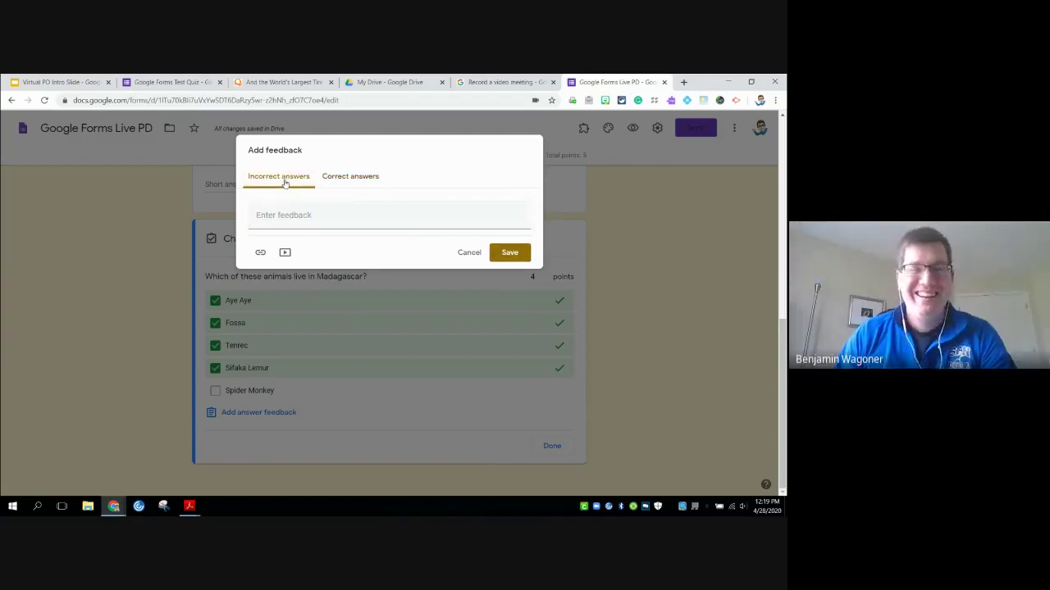
{"action": "left_click", "coordinate": [300, 215]}
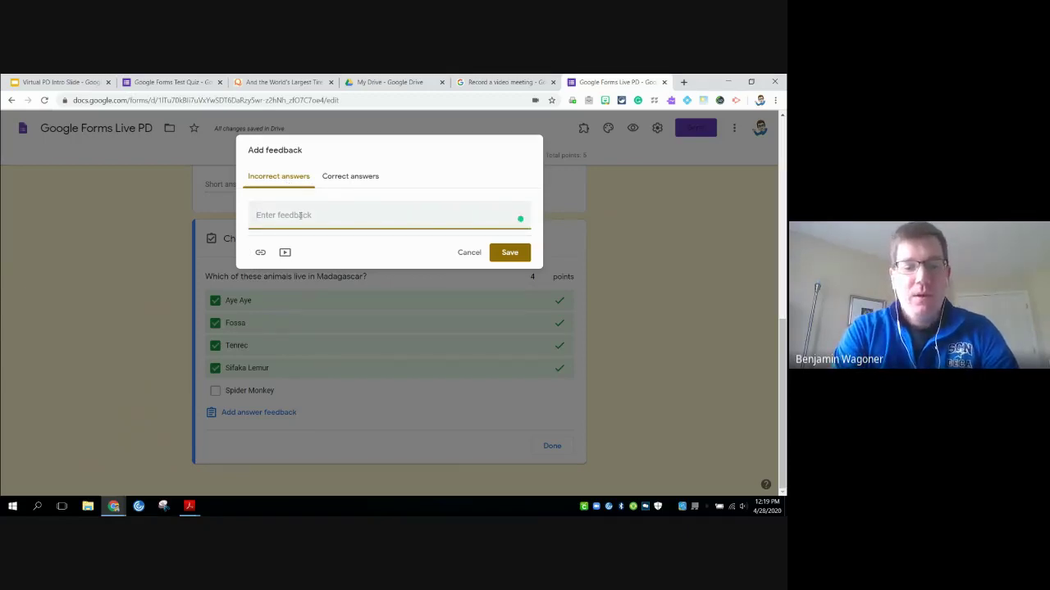
{"action": "type", "text": "Make s"}
{"action": "key", "text": "BackSpace"}
{"action": "key", "text": "BackSpace"}
{"action": "key", "text": "BackSpace"}
{"action": "key", "text": "BackSpace"}
{"action": "key", "text": "BackSpace"}
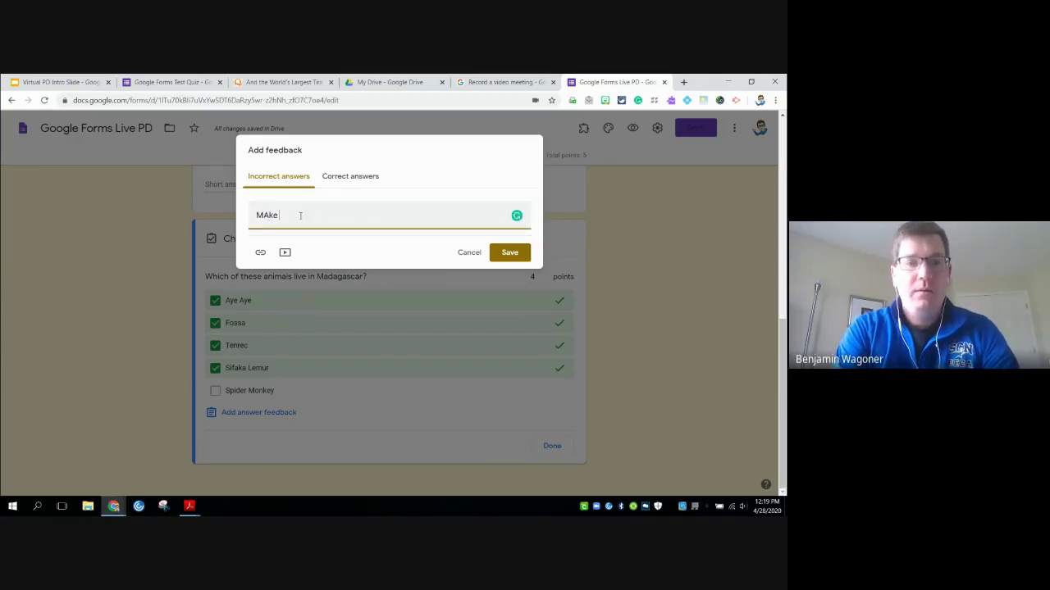
{"action": "key", "text": "BackSpace"}
{"action": "type", "text": "Look here"}
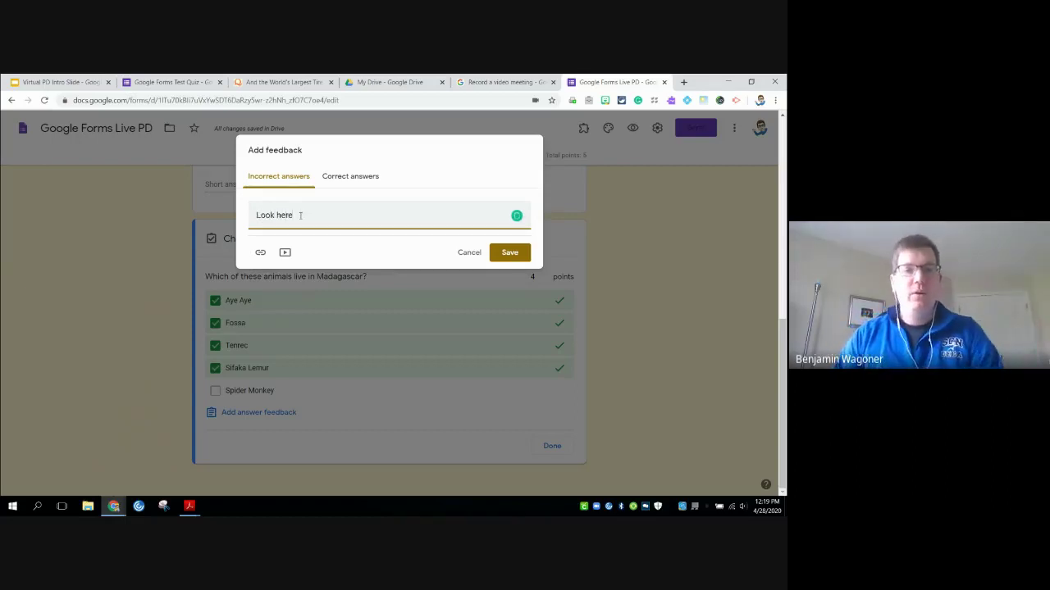
{"action": "left_click", "coordinate": [260, 252]}
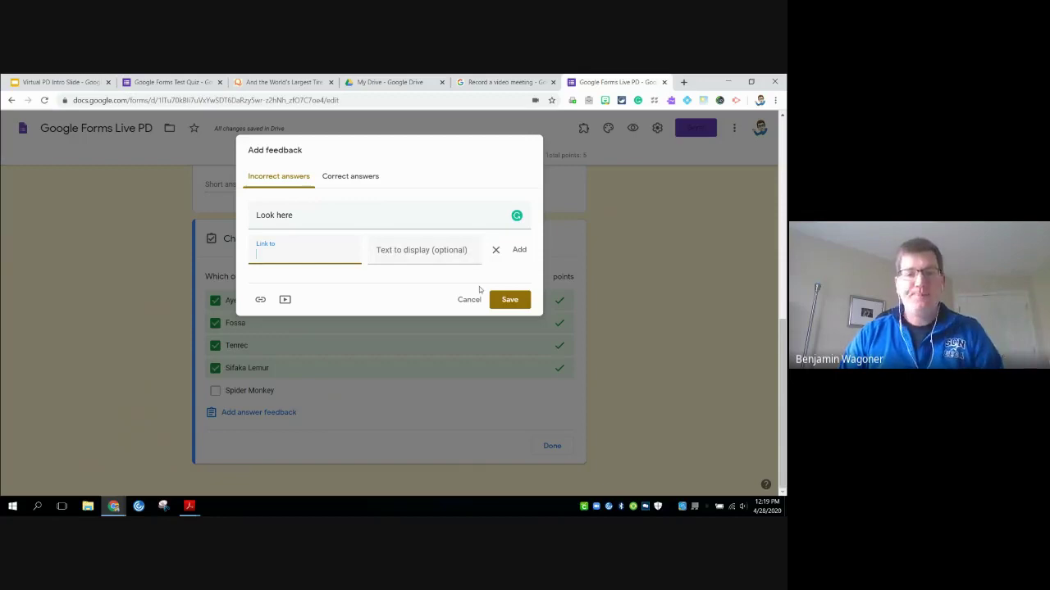
{"action": "left_click", "coordinate": [517, 305]}
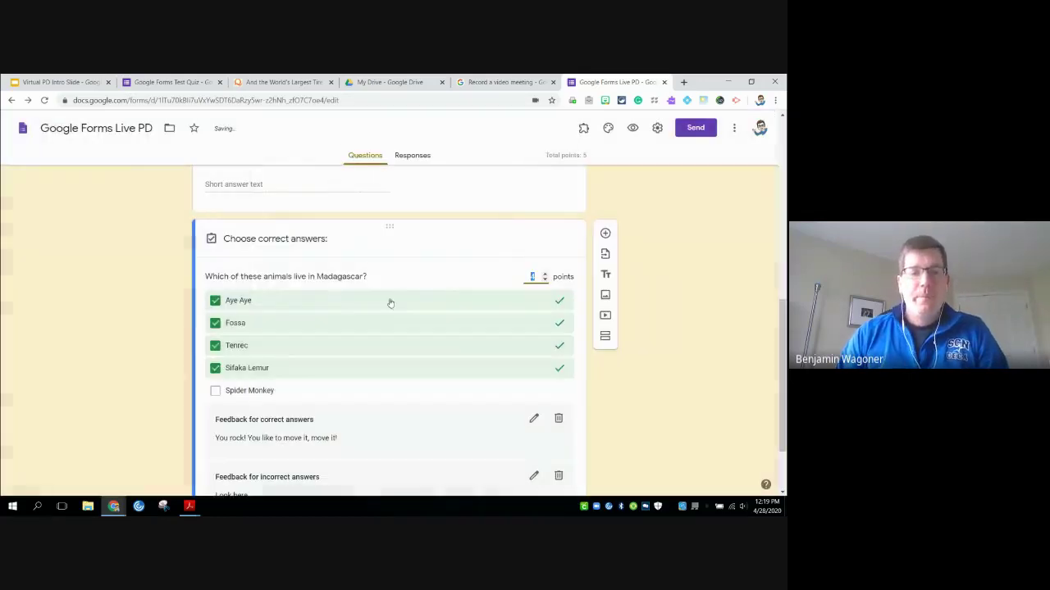
{"action": "scroll", "coordinate": [372, 311], "scroll_direction": "down", "scroll_amount": 2}
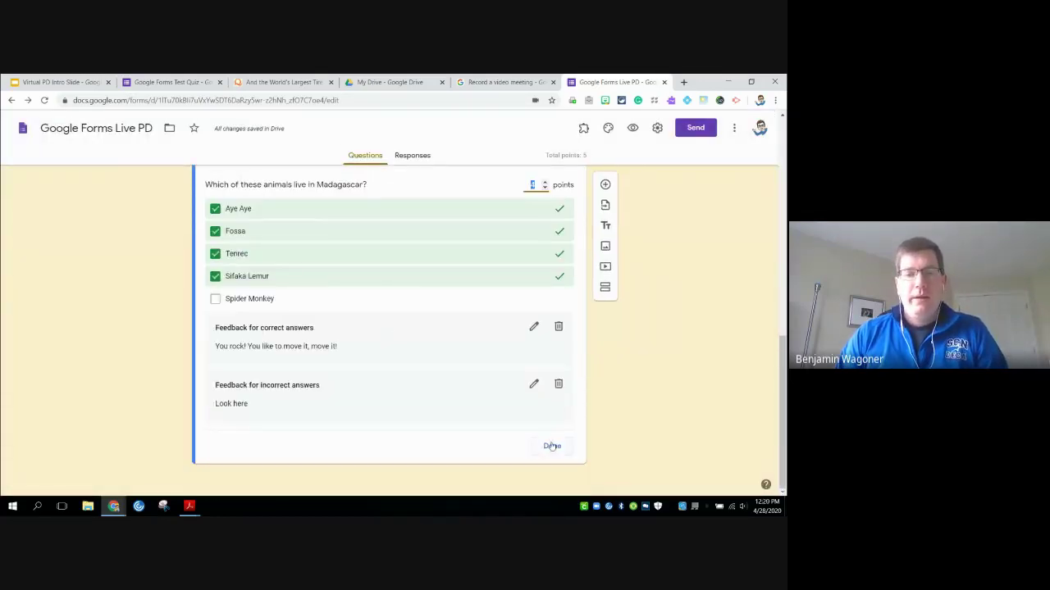
{"action": "left_click", "coordinate": [551, 446]}
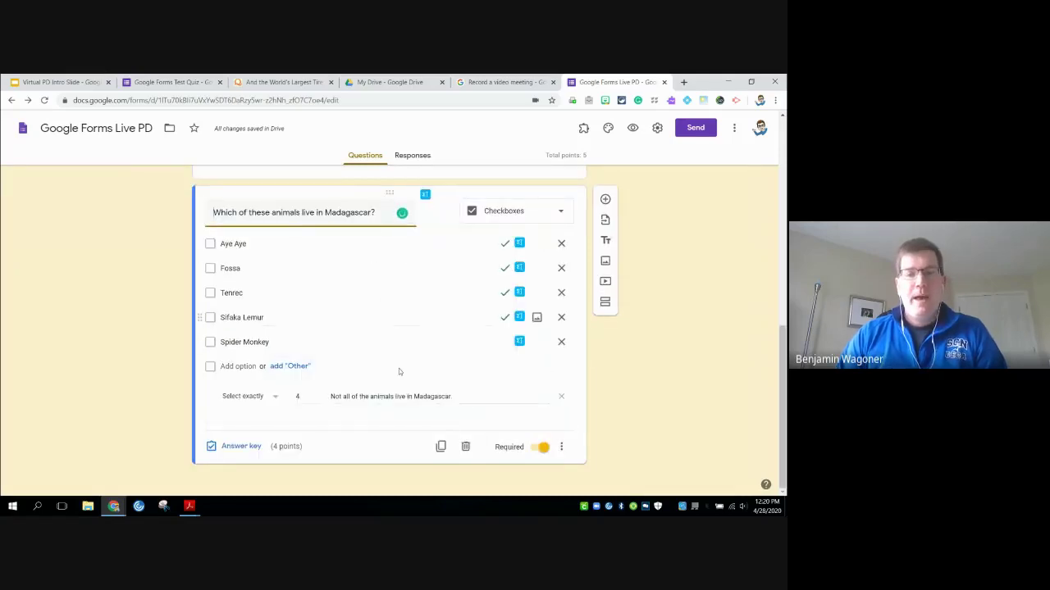
Change the Madagascar question's response validation to Select at least 2
{"action": "left_click", "coordinate": [561, 446]}
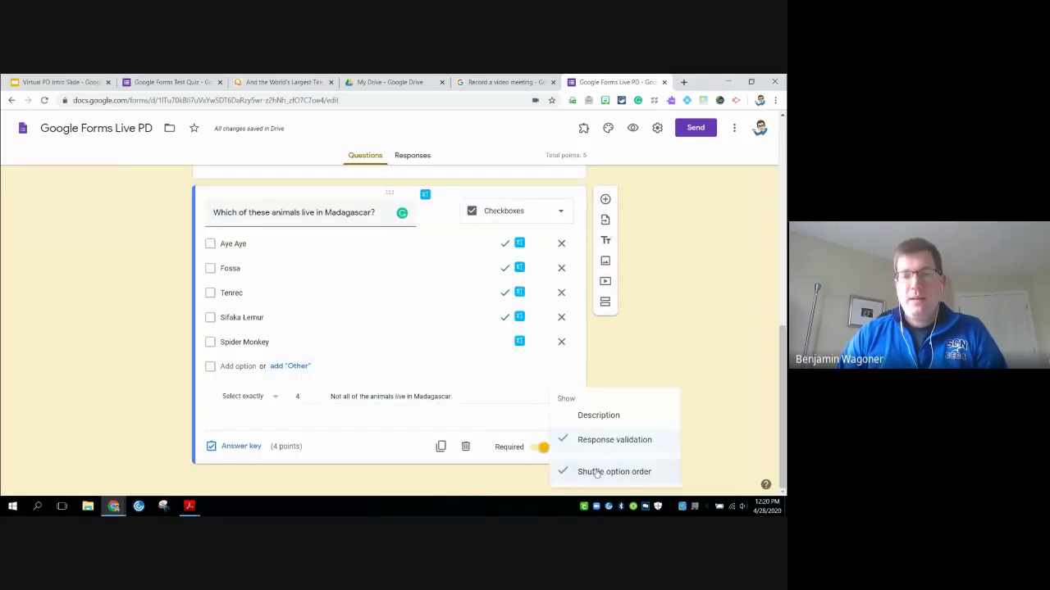
{"action": "left_click", "coordinate": [351, 416]}
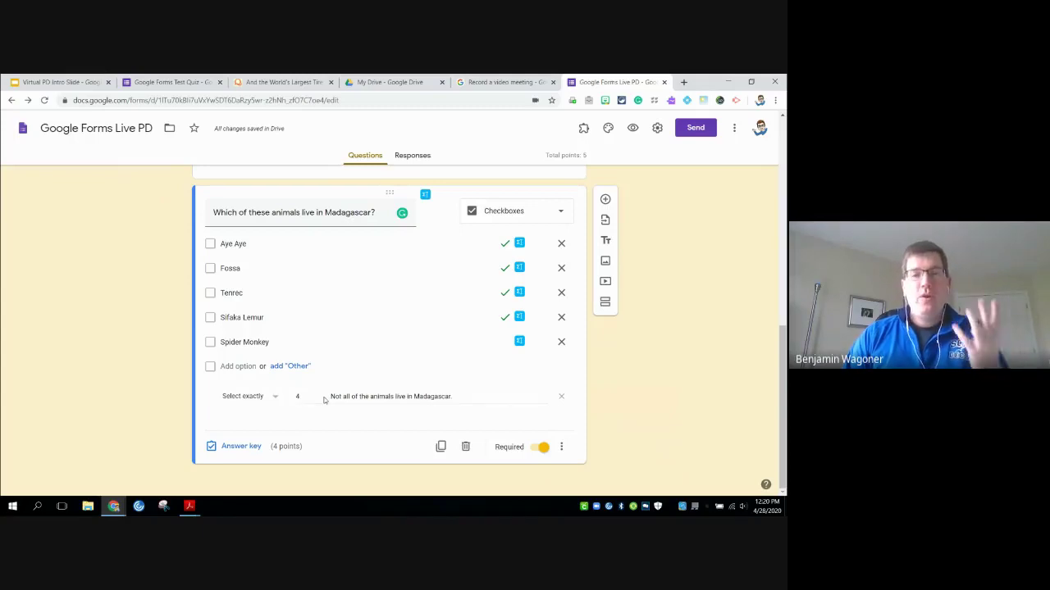
{"action": "left_click", "coordinate": [277, 398]}
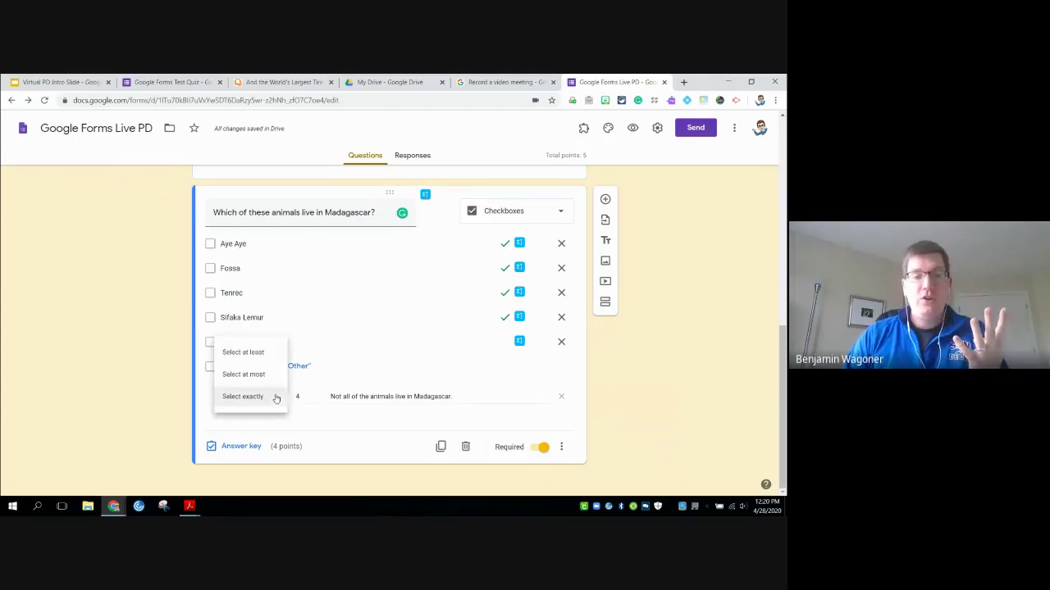
{"action": "left_click", "coordinate": [262, 353]}
{"action": "double_click", "coordinate": [313, 395]}
{"action": "type", "text": "2"}
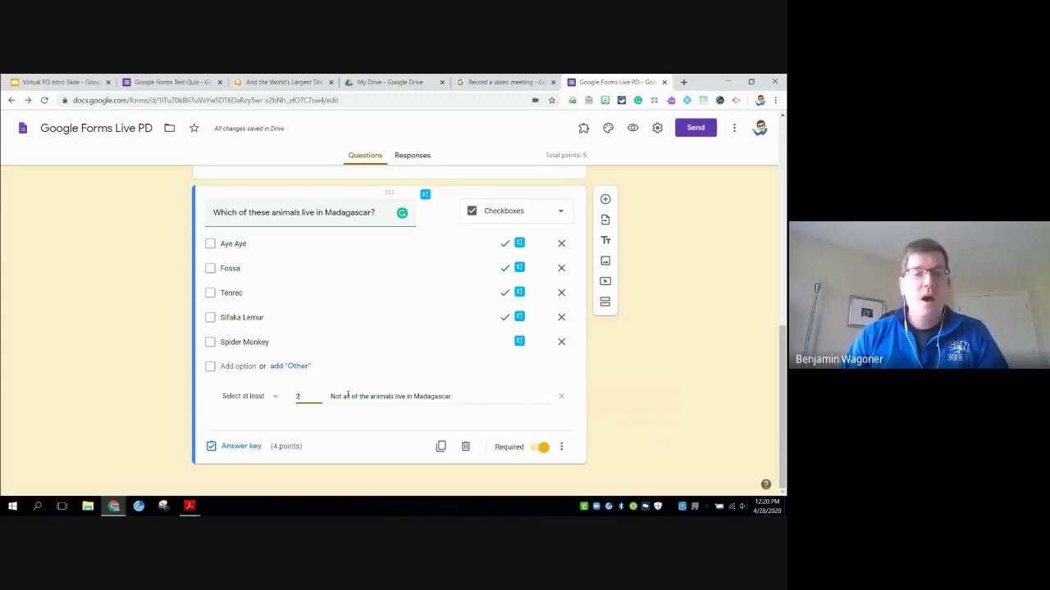
Set the Madagascar question's response validation to Select at most 4
{"action": "left_click", "coordinate": [272, 398]}
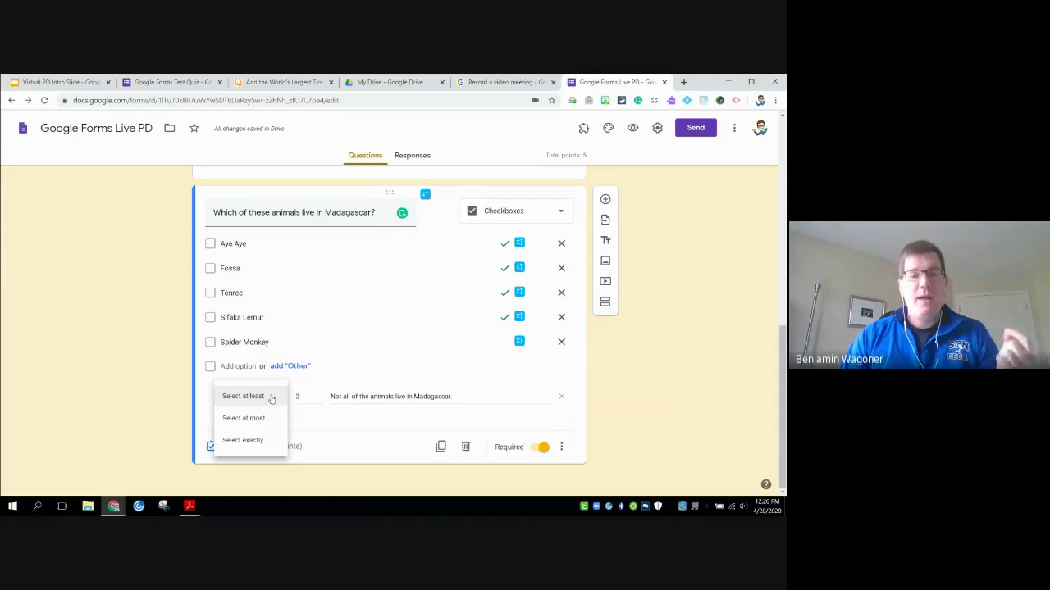
{"action": "left_click", "coordinate": [267, 418]}
{"action": "left_click", "coordinate": [301, 397]}
{"action": "key", "text": "BackSpace"}
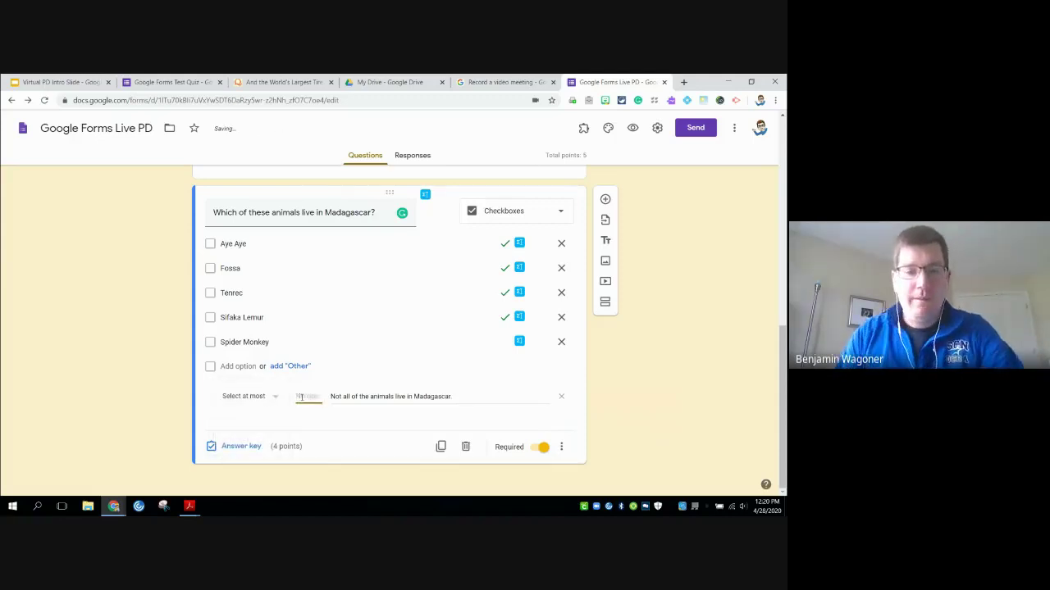
{"action": "type", "text": "4"}
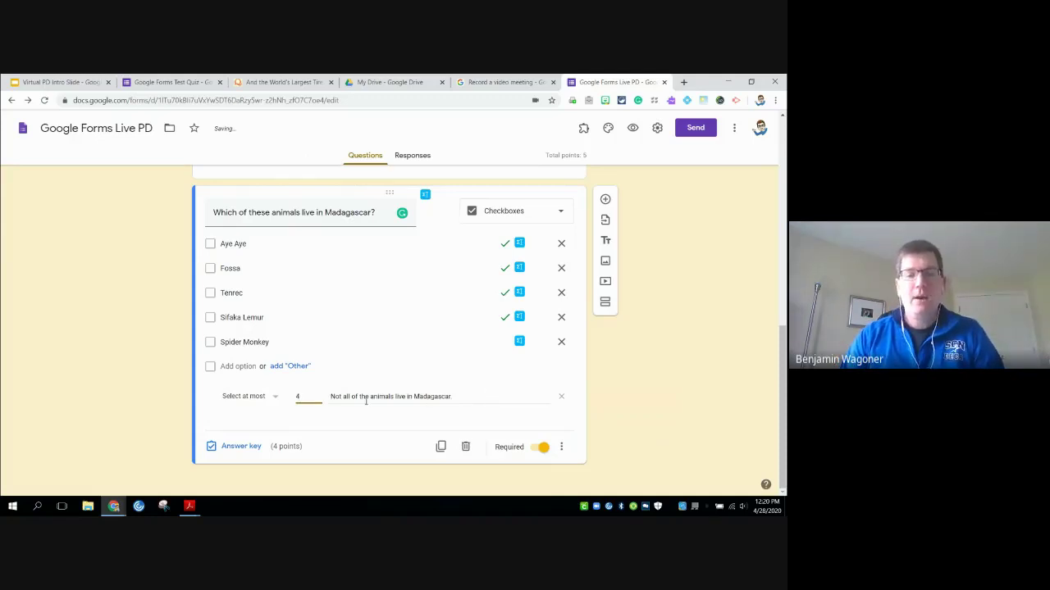
{"action": "left_click", "coordinate": [506, 417]}
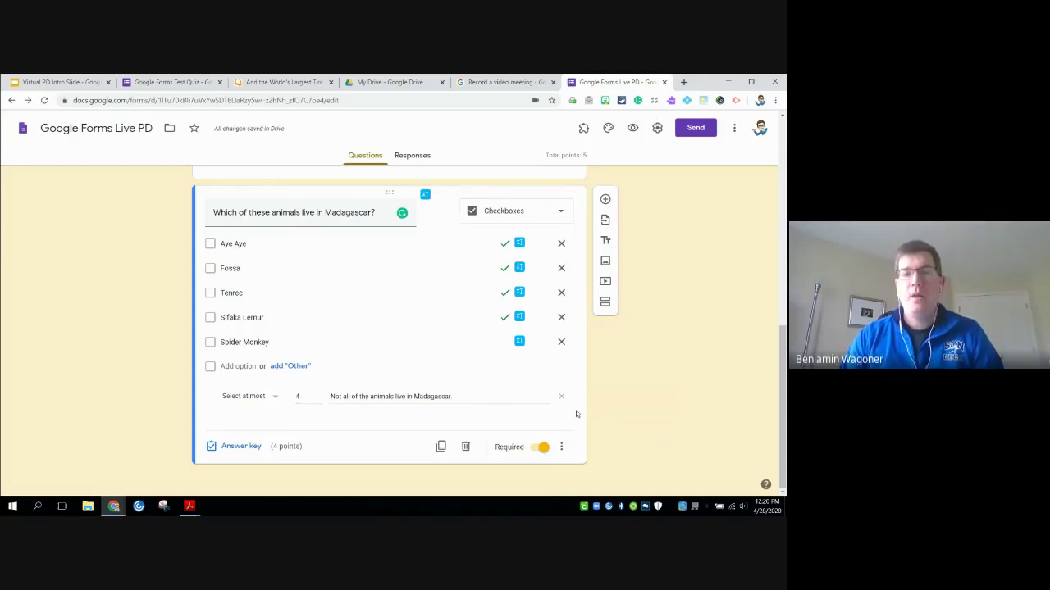
Preview the form, test the Madagascar question's validation by ticking all five animals and unticking Spider Monkey, and leave the preview without submitting
{"action": "left_click", "coordinate": [632, 129]}
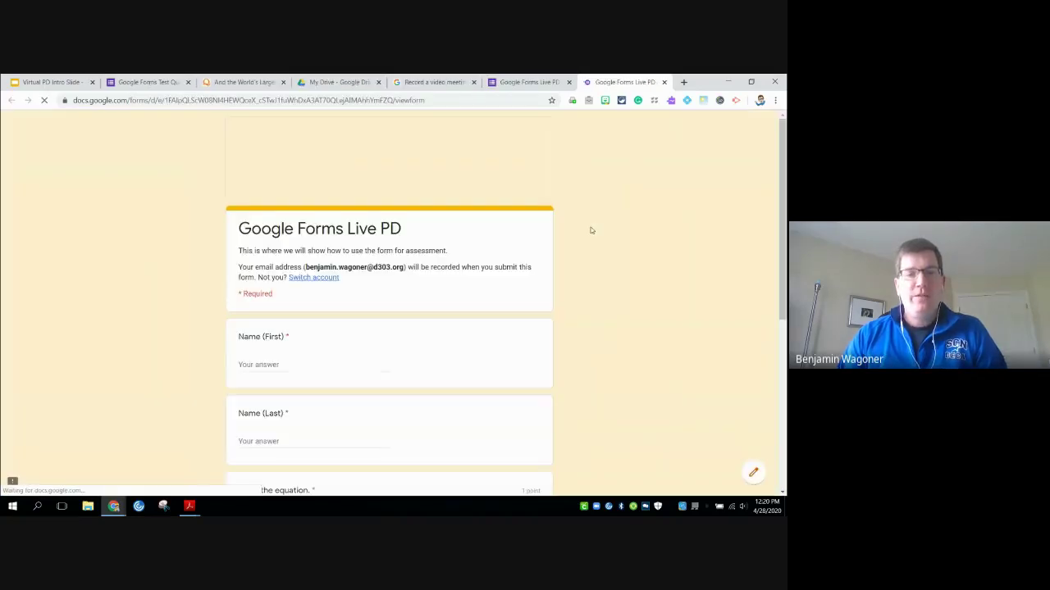
{"action": "scroll", "coordinate": [582, 238], "scroll_direction": "down", "scroll_amount": 5}
{"action": "left_click", "coordinate": [244, 301]}
{"action": "left_click", "coordinate": [244, 321]}
{"action": "left_click", "coordinate": [244, 338]}
{"action": "left_click", "coordinate": [244, 357]}
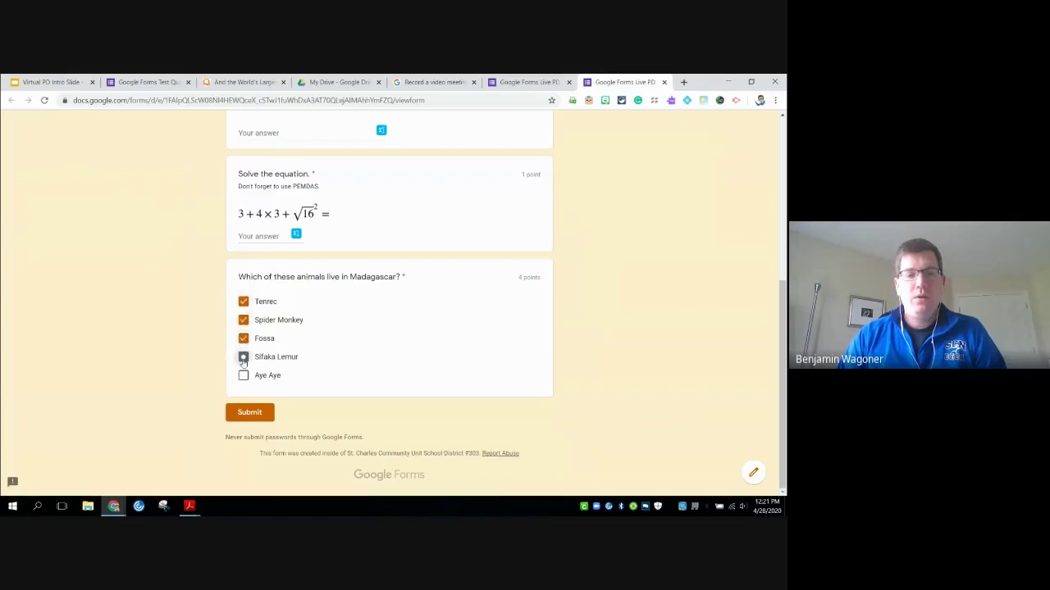
{"action": "left_click", "coordinate": [244, 375]}
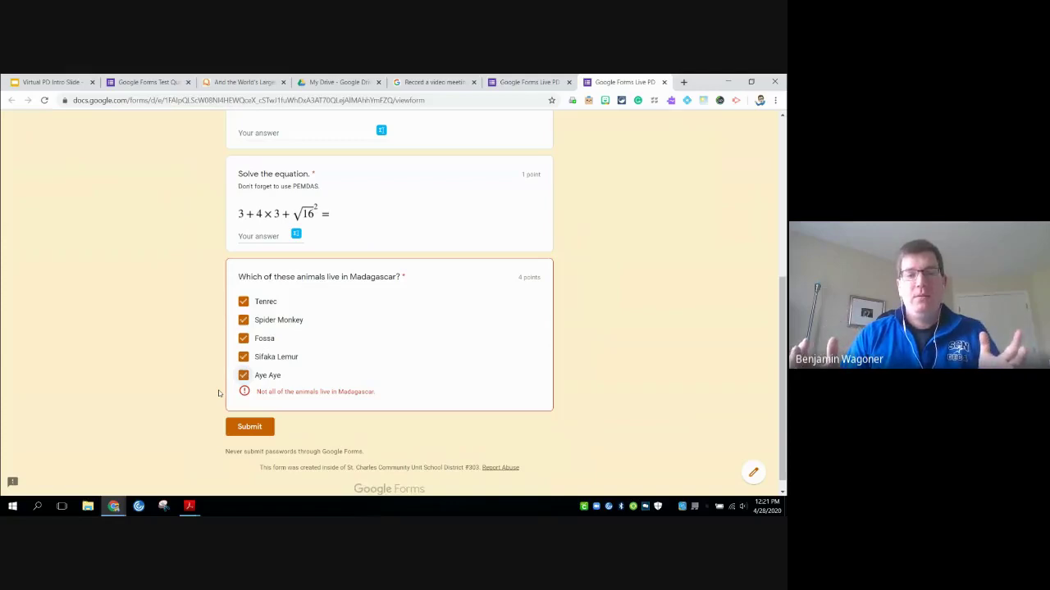
{"action": "left_click", "coordinate": [243, 319]}
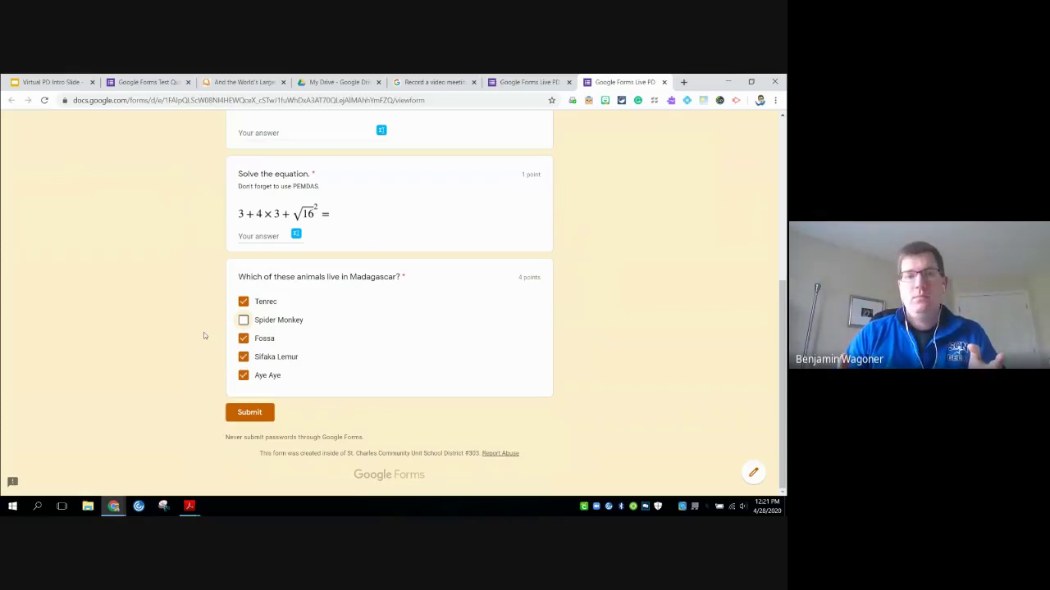
{"action": "left_click", "coordinate": [663, 83]}
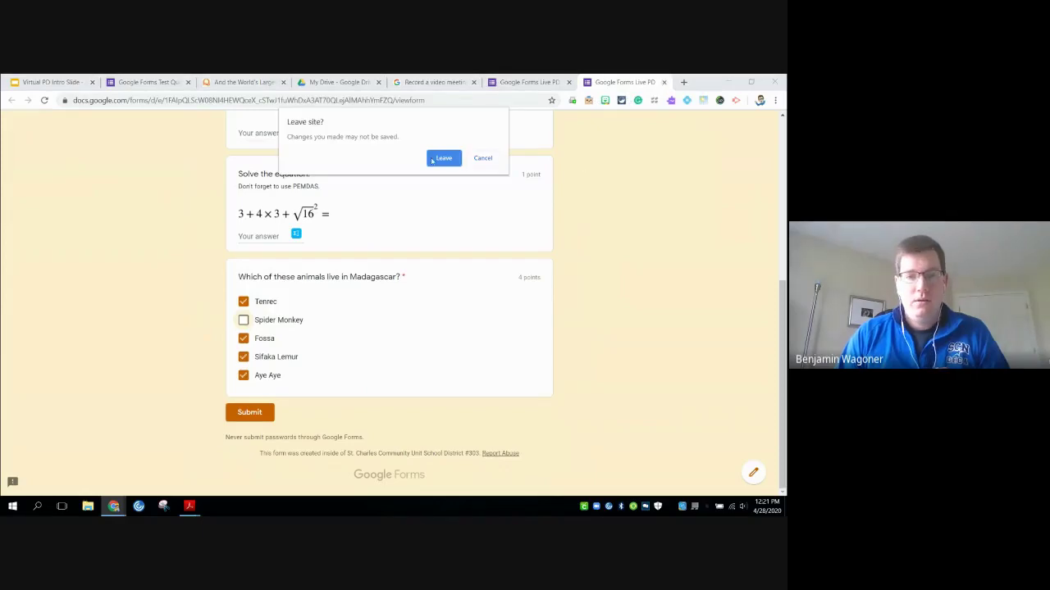
{"action": "left_click", "coordinate": [443, 156]}
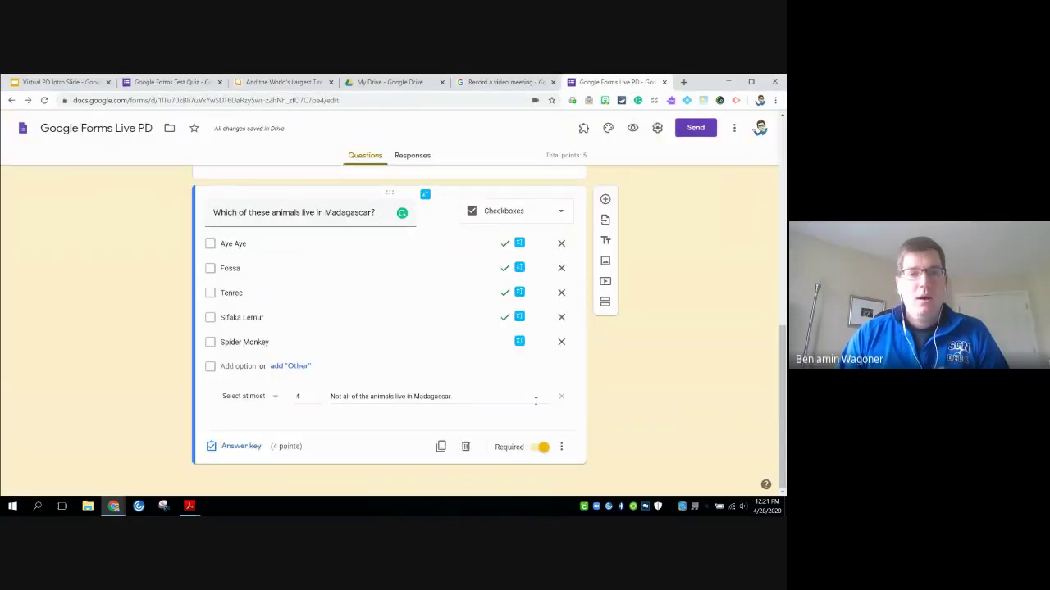
{"action": "left_click", "coordinate": [561, 446]}
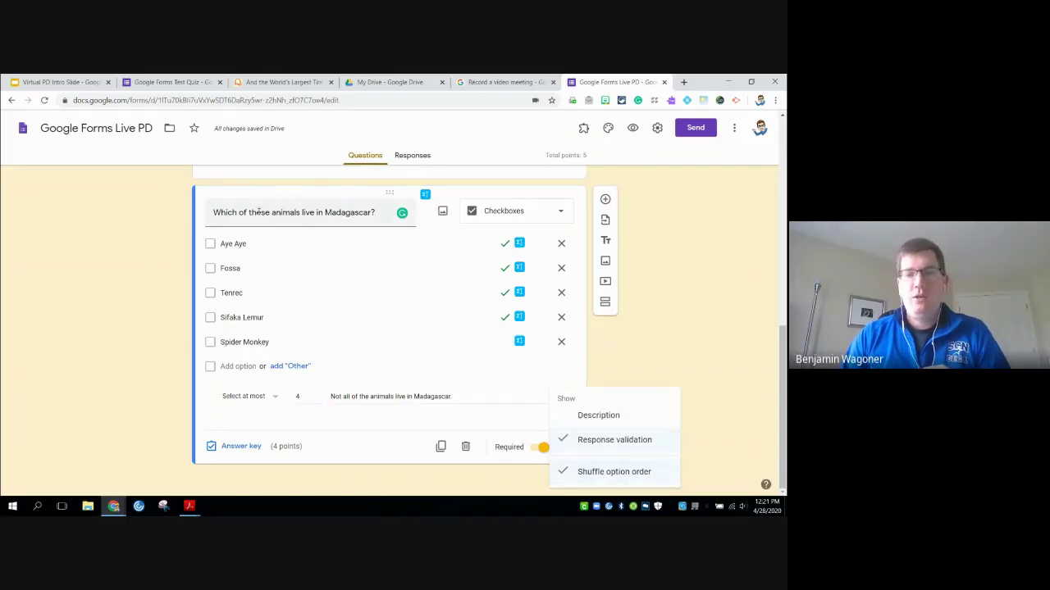
{"action": "left_click", "coordinate": [634, 352]}
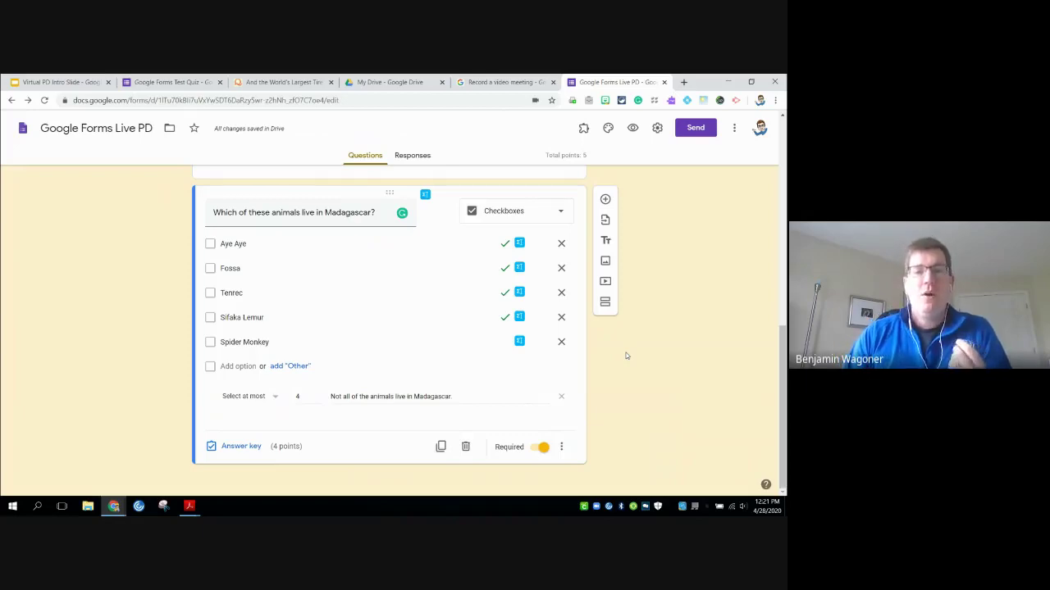
Add a multiple-choice question "Which company produces the most tires?" below the Madagascar question and accept Lego as its suggested correct answer
{"action": "left_click", "coordinate": [606, 200]}
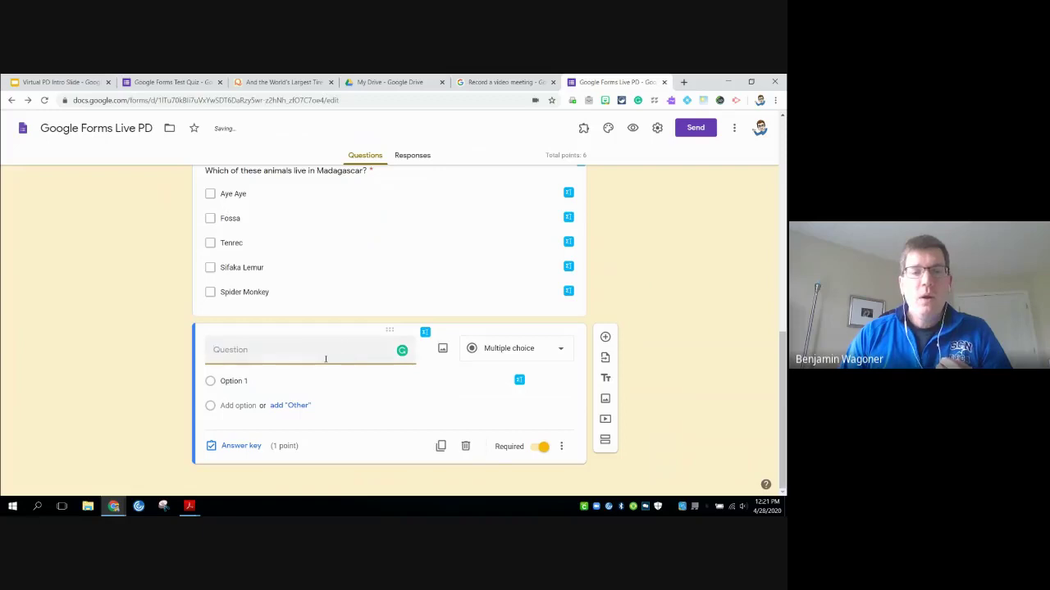
{"action": "type", "text": "Which "}
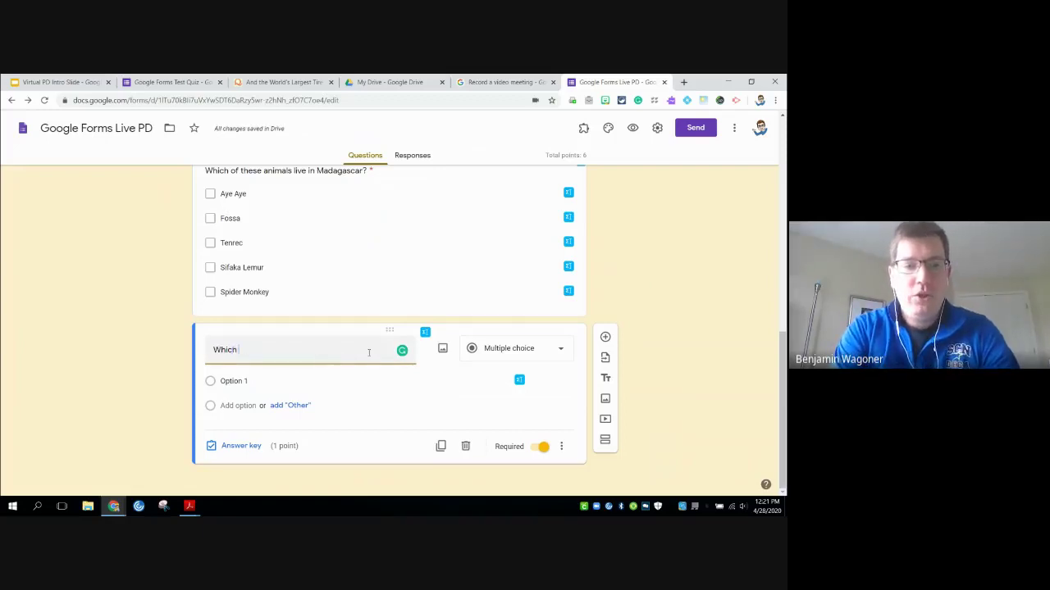
{"action": "type", "text": "company pro"}
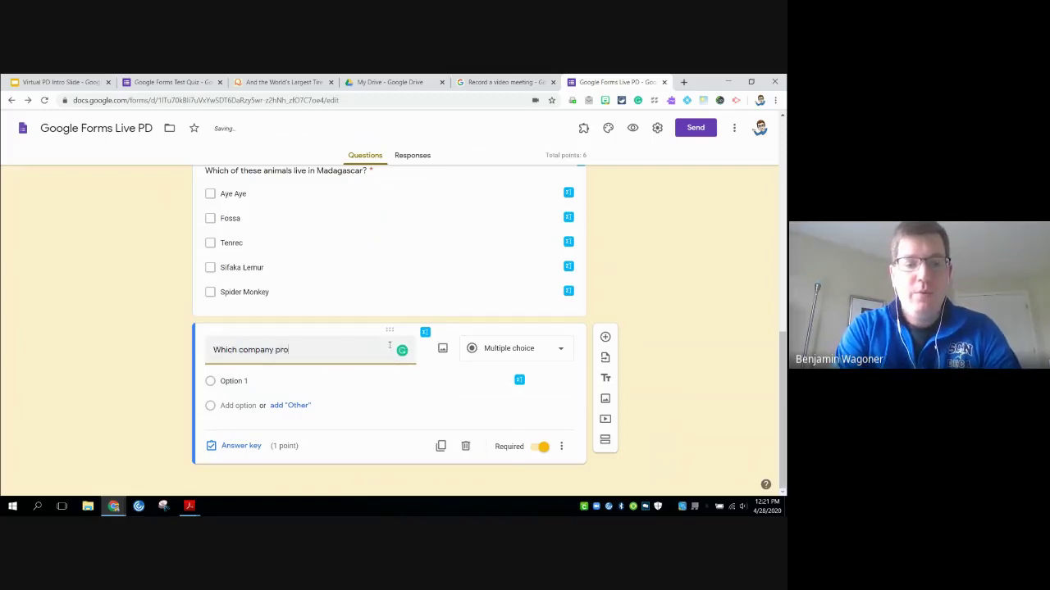
{"action": "type", "text": "duces the most tires?"}
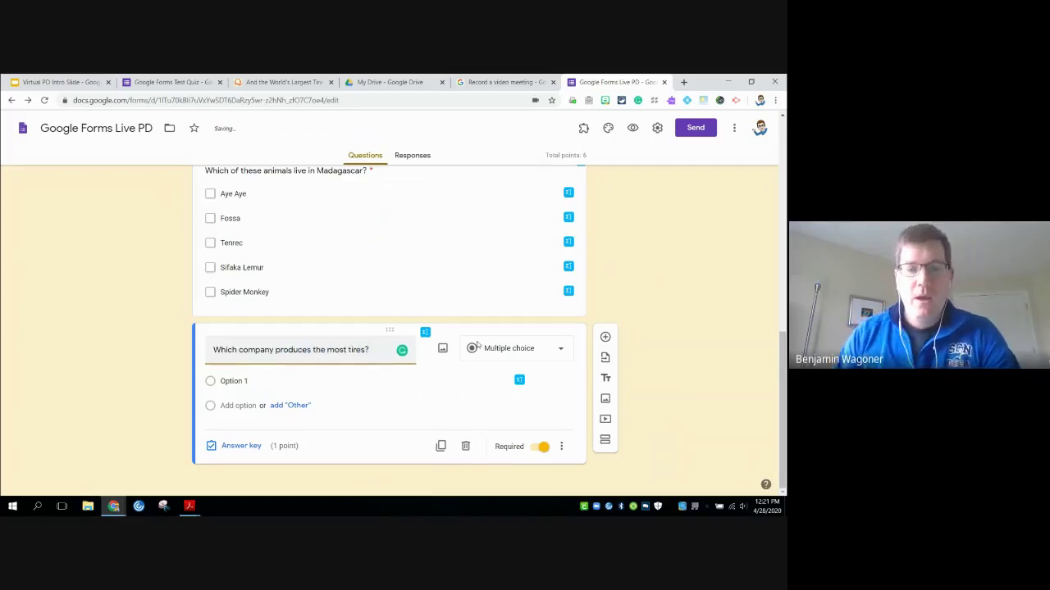
{"action": "left_click", "coordinate": [348, 381]}
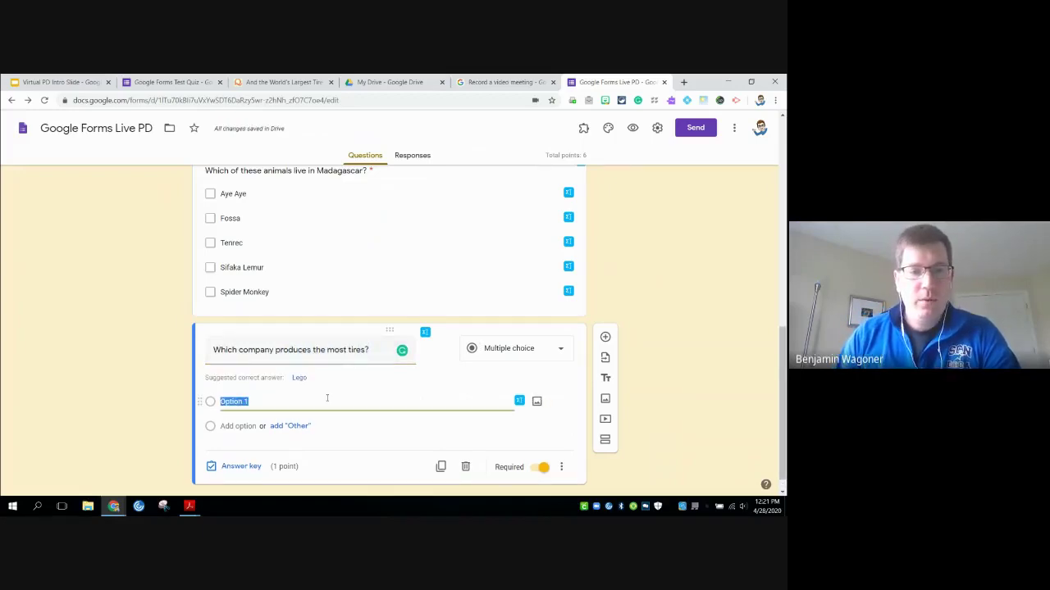
{"action": "left_click", "coordinate": [299, 378]}
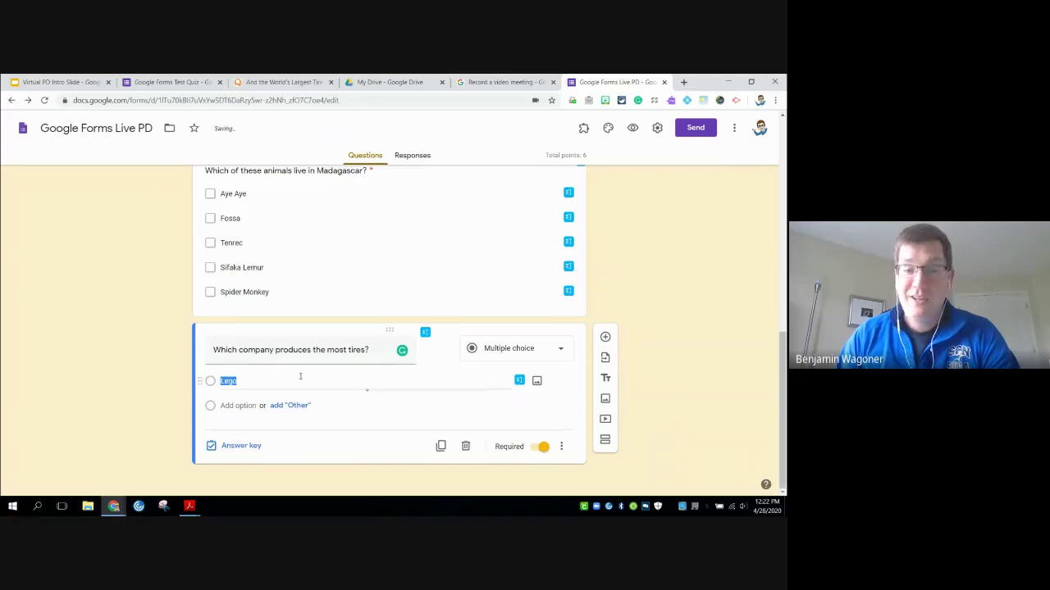
Add Michelin, Goodyear and Firestone as further answer options to the tire question
{"action": "left_click", "coordinate": [261, 406]}
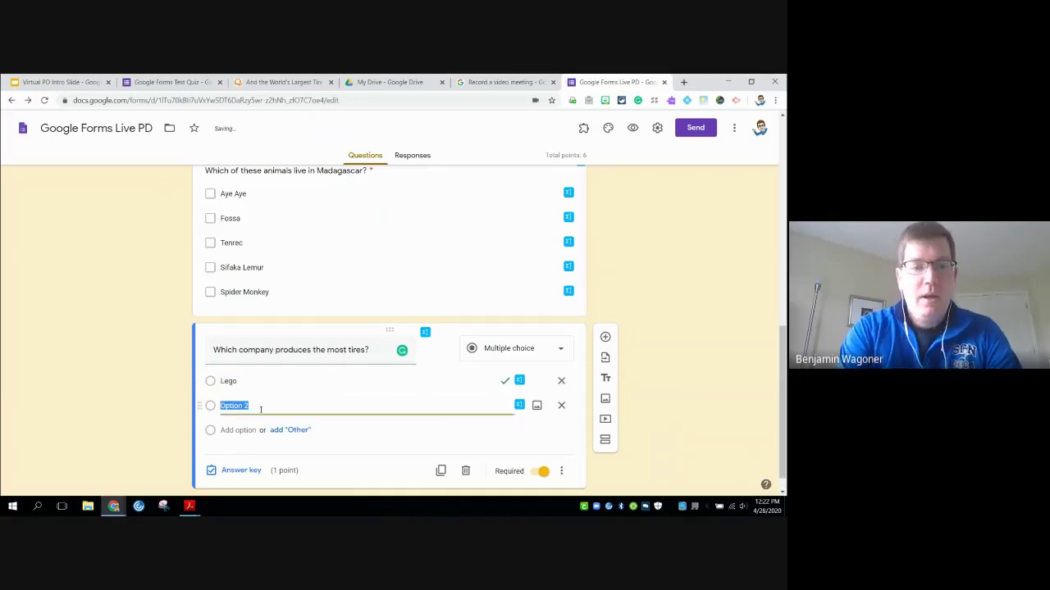
{"action": "type", "text": "Michelin"}
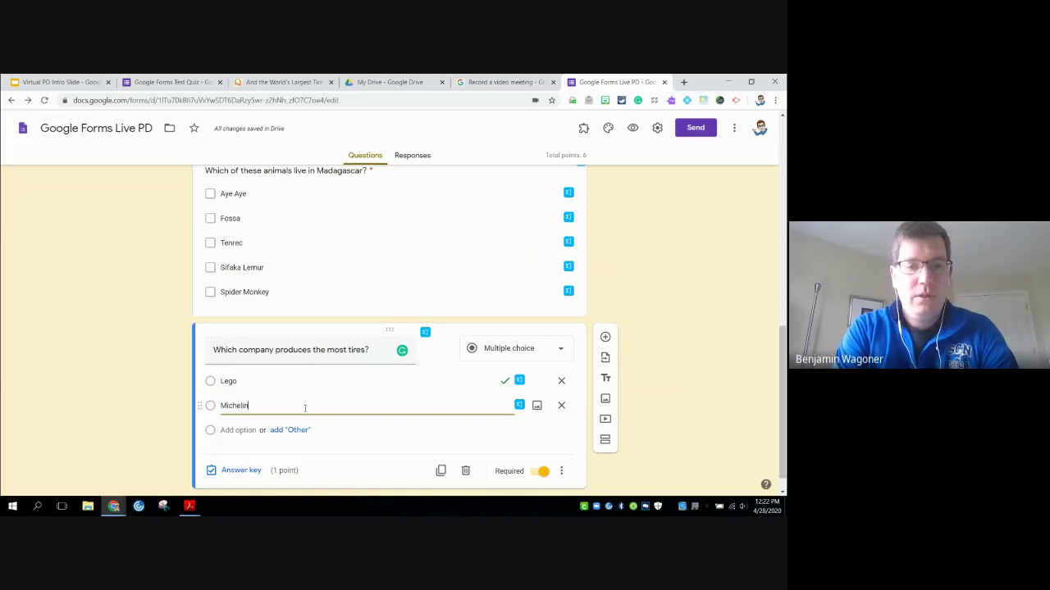
{"action": "left_click", "coordinate": [305, 411]}
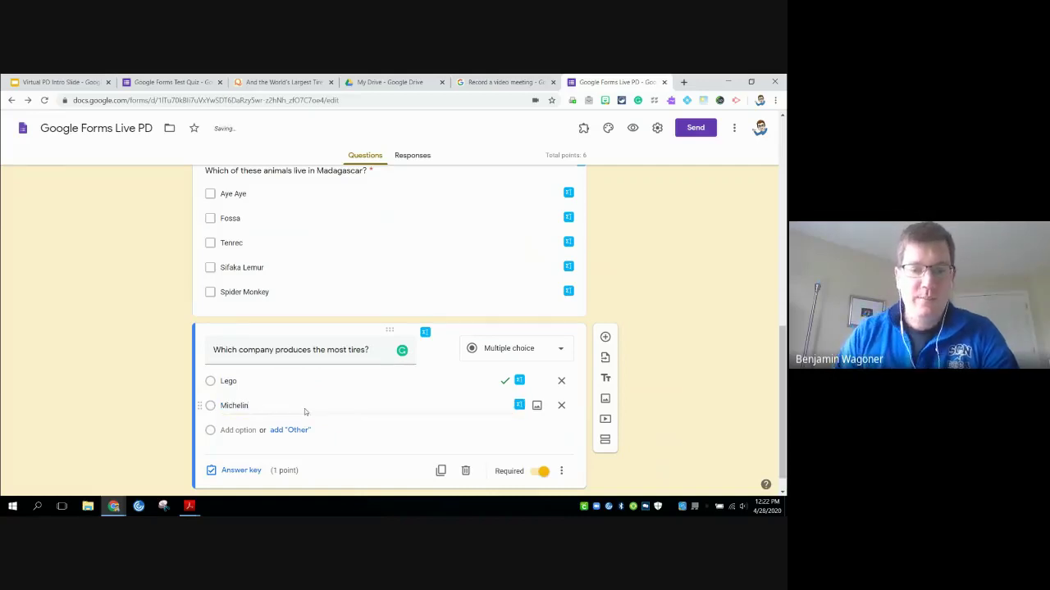
{"action": "left_click", "coordinate": [243, 429]}
{"action": "type", "text": "Goodyear"}
{"action": "left_click", "coordinate": [246, 454]}
{"action": "type", "text": "Firestone"}
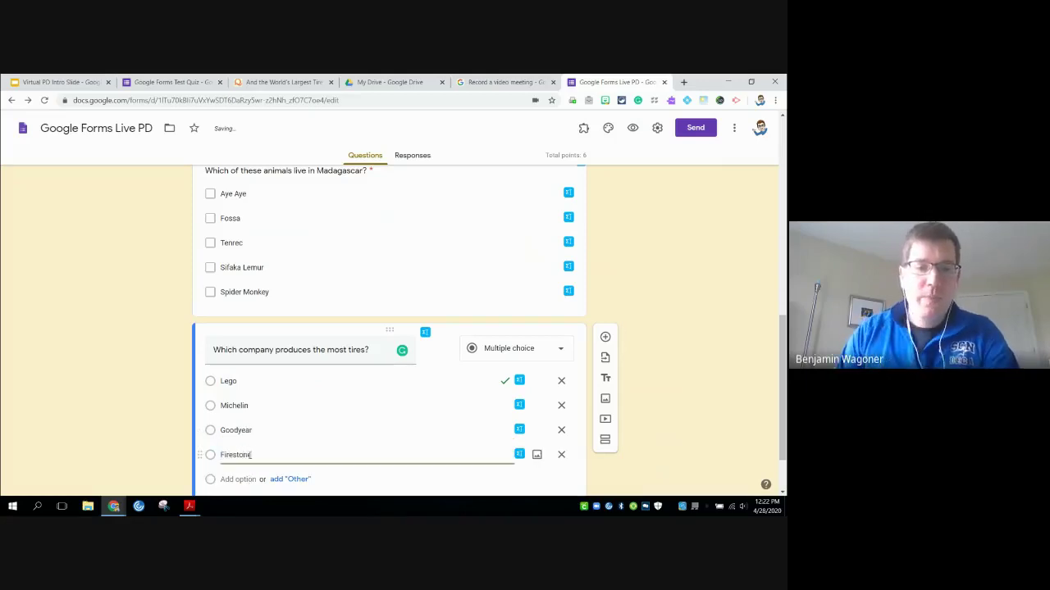
{"action": "left_click", "coordinate": [270, 382]}
{"action": "double_click", "coordinate": [253, 383]}
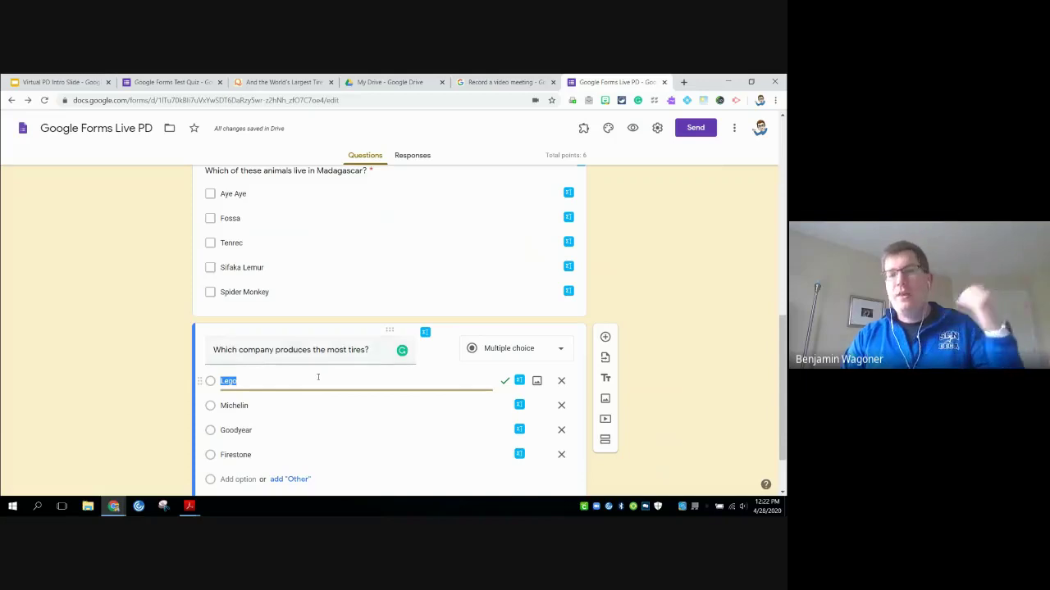
{"action": "left_click", "coordinate": [683, 361]}
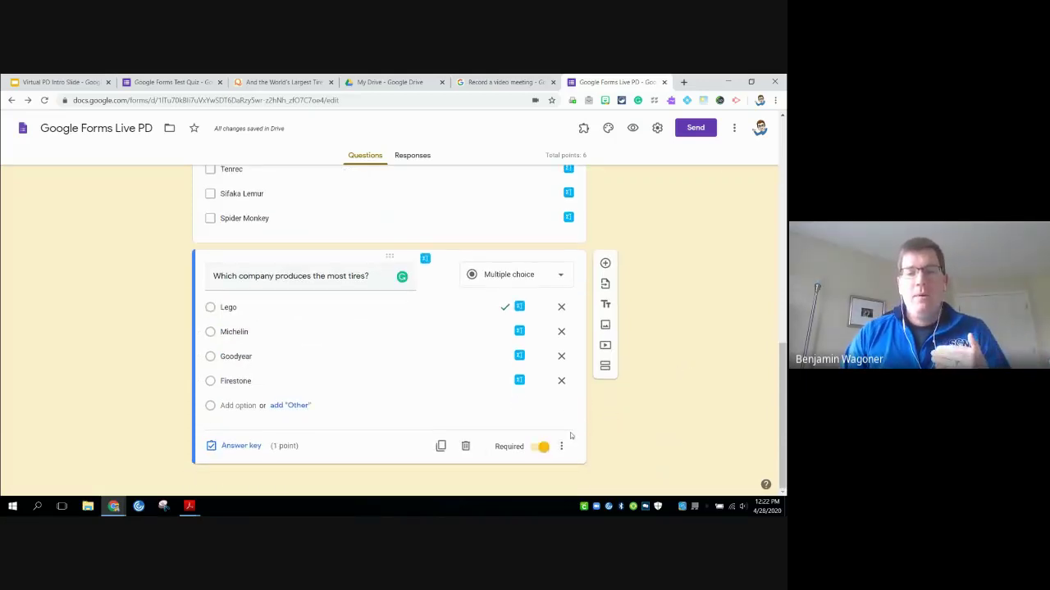
Enable going to a section based on answer for the tire question and set the Lego option to Submit form
{"action": "left_click", "coordinate": [560, 446]}
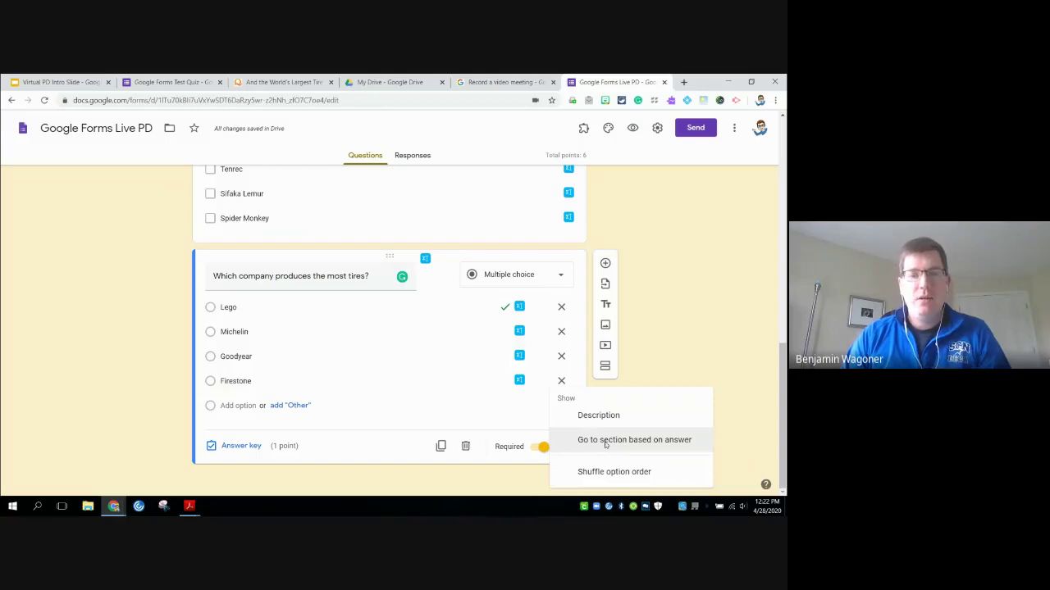
{"action": "left_click", "coordinate": [605, 443]}
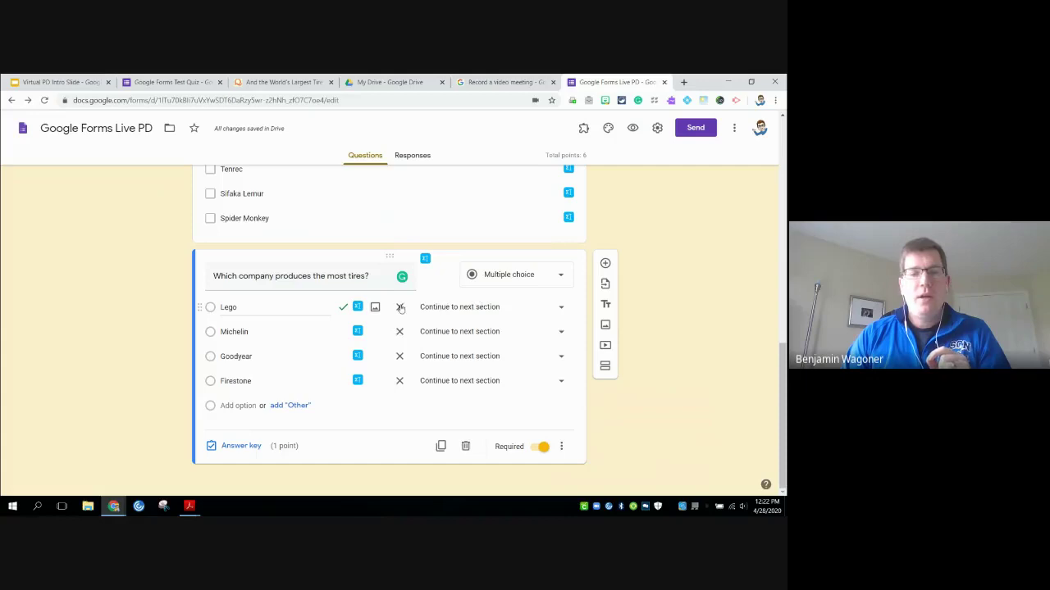
{"action": "left_click", "coordinate": [480, 314]}
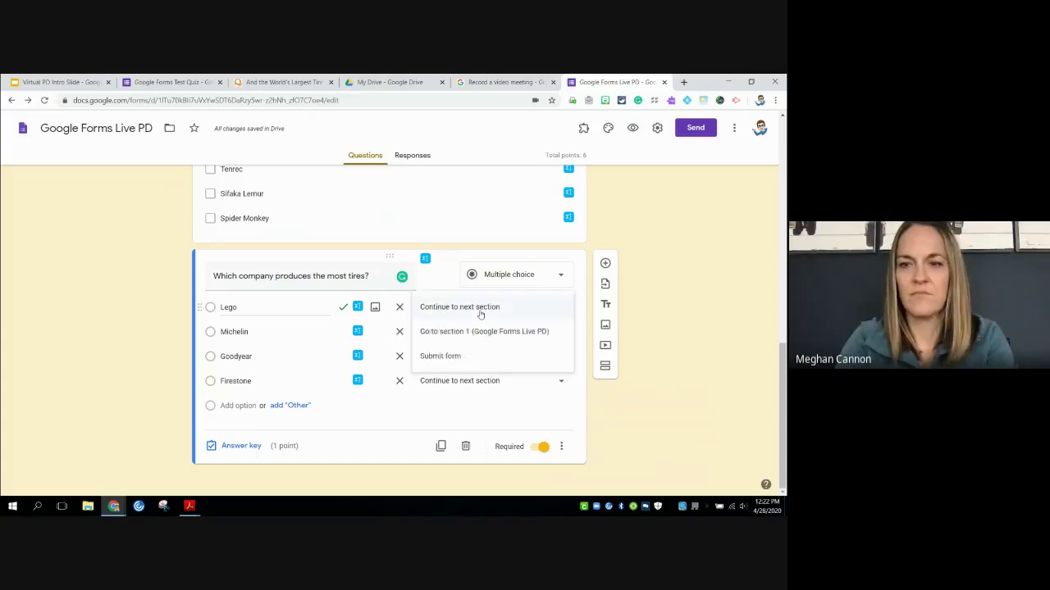
{"action": "left_click", "coordinate": [438, 358]}
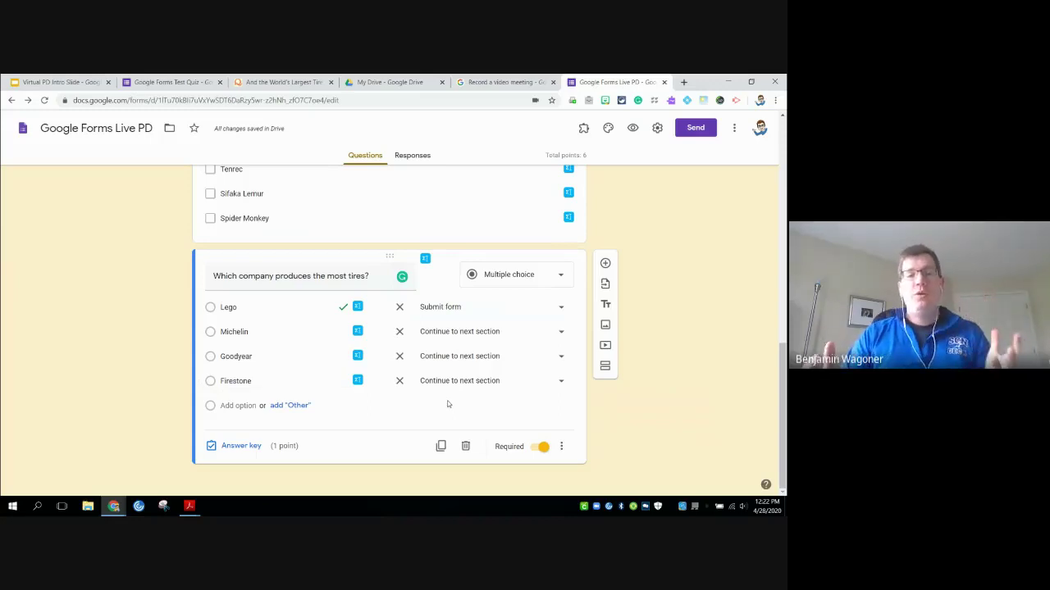
Add a new section titled "Tires" after the tire question and create in it the question "Tell me why Lego is correct?"
{"action": "left_click", "coordinate": [605, 366]}
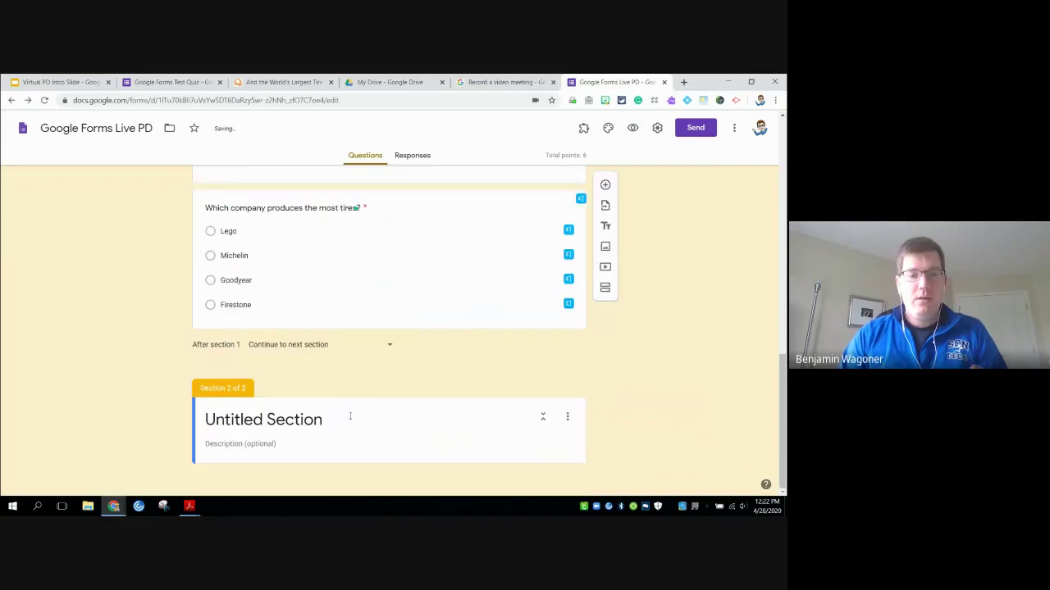
{"action": "type", "text": "Tires"}
{"action": "left_click", "coordinate": [605, 381]}
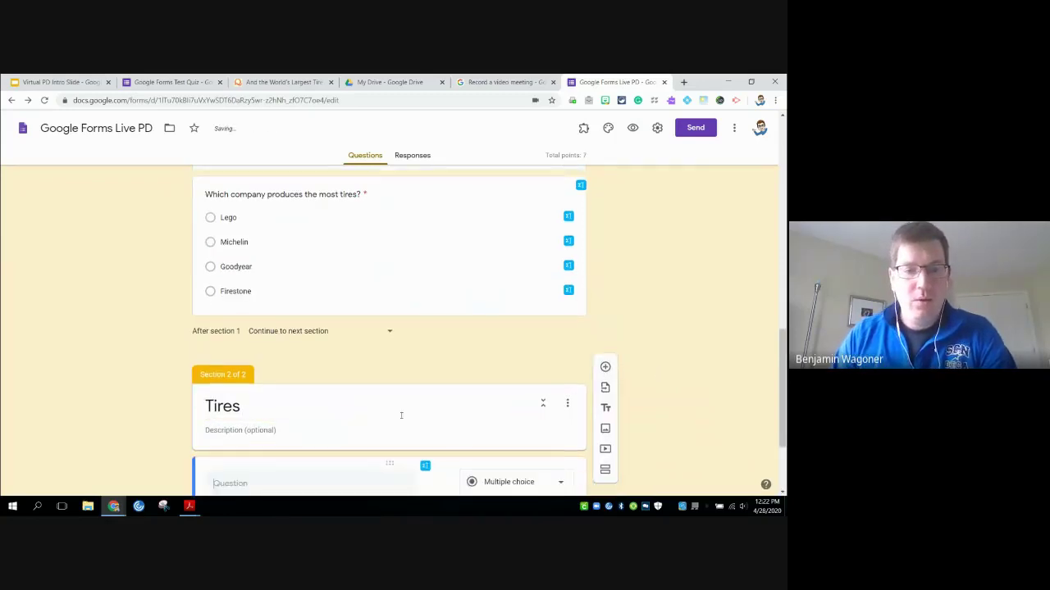
{"action": "type", "text": "Tell me "}
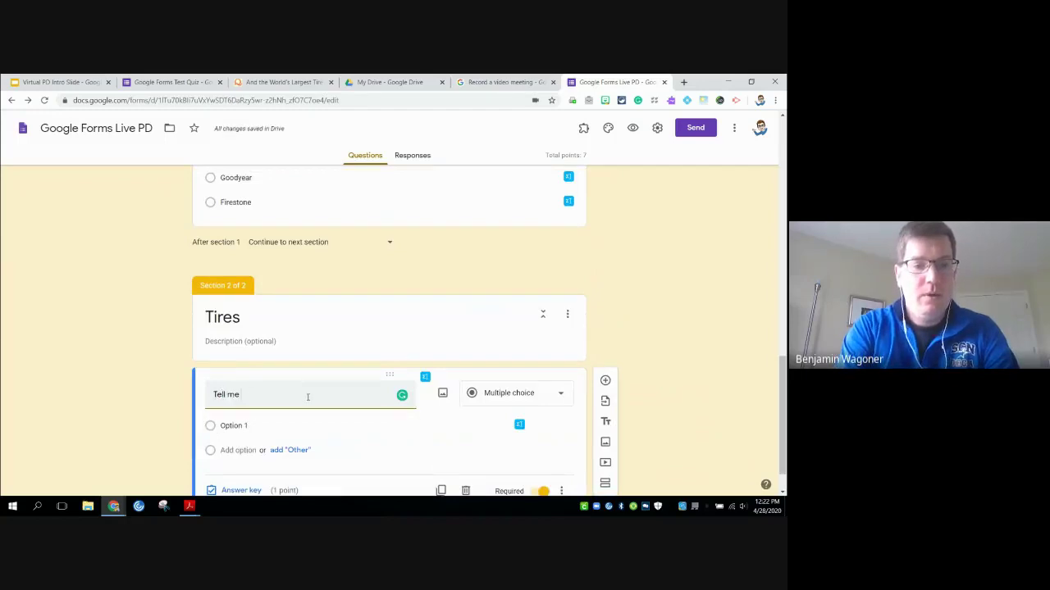
{"action": "type", "text": "why Lego i"}
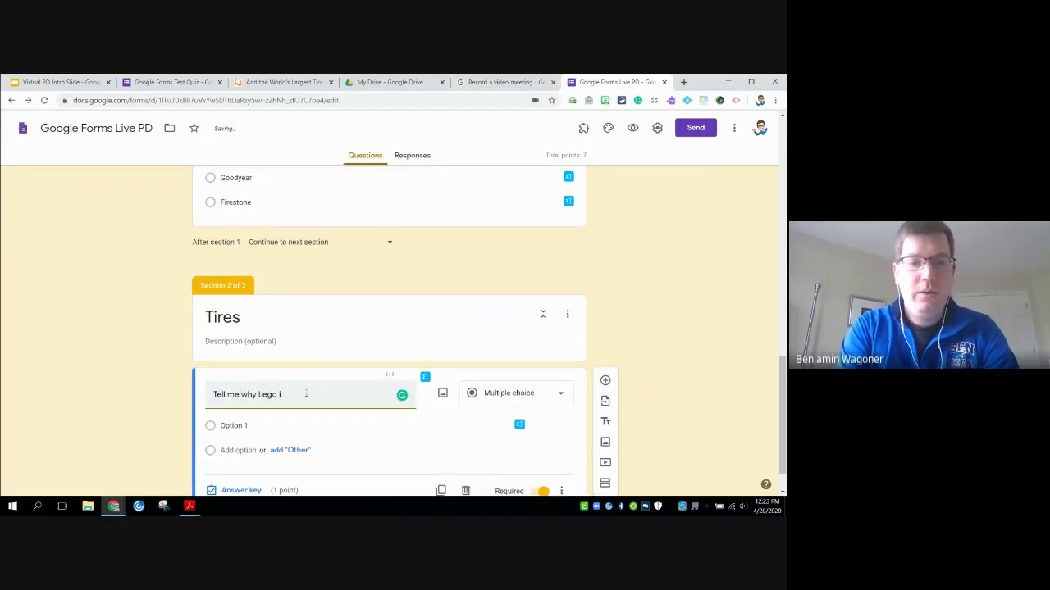
{"action": "type", "text": "s correct?"}
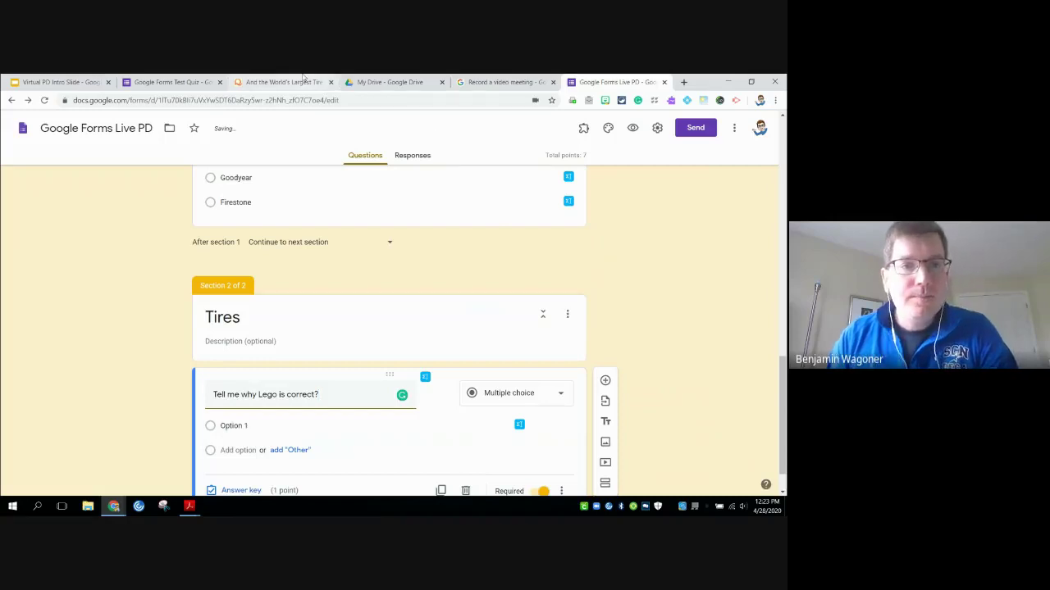
Put the link of the open "And the World's Largest Tire" article in the Lego question's description and change the question type to Short answer
{"action": "left_click", "coordinate": [301, 82]}
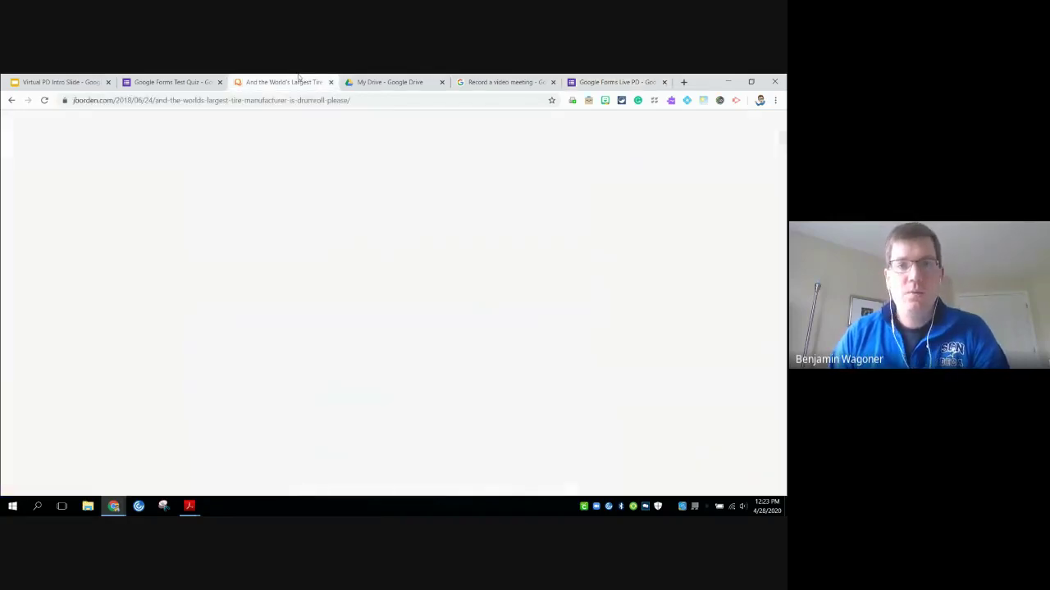
{"action": "left_click", "coordinate": [615, 82]}
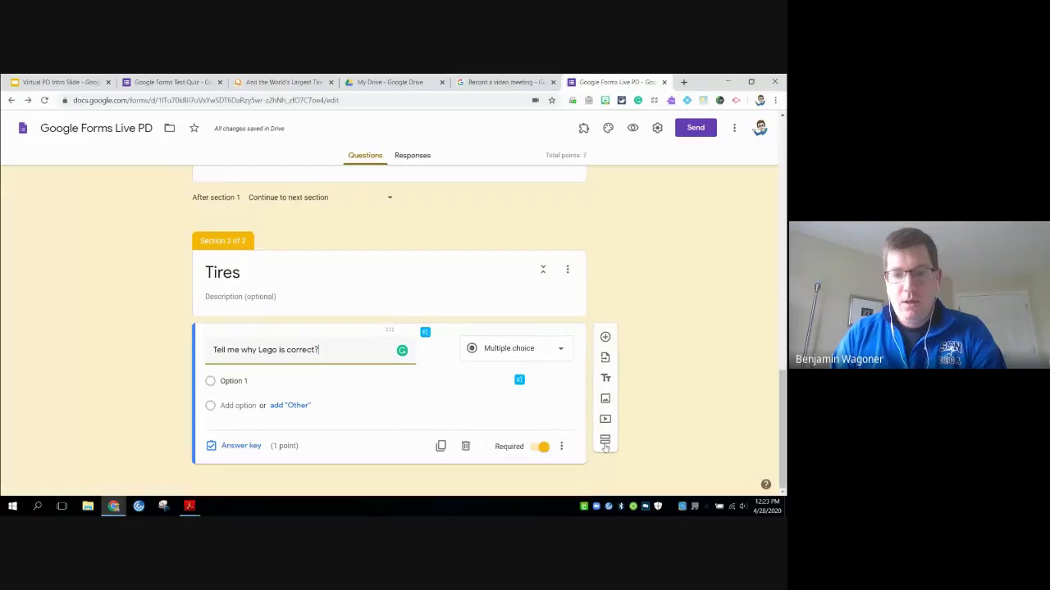
{"action": "left_click", "coordinate": [561, 446]}
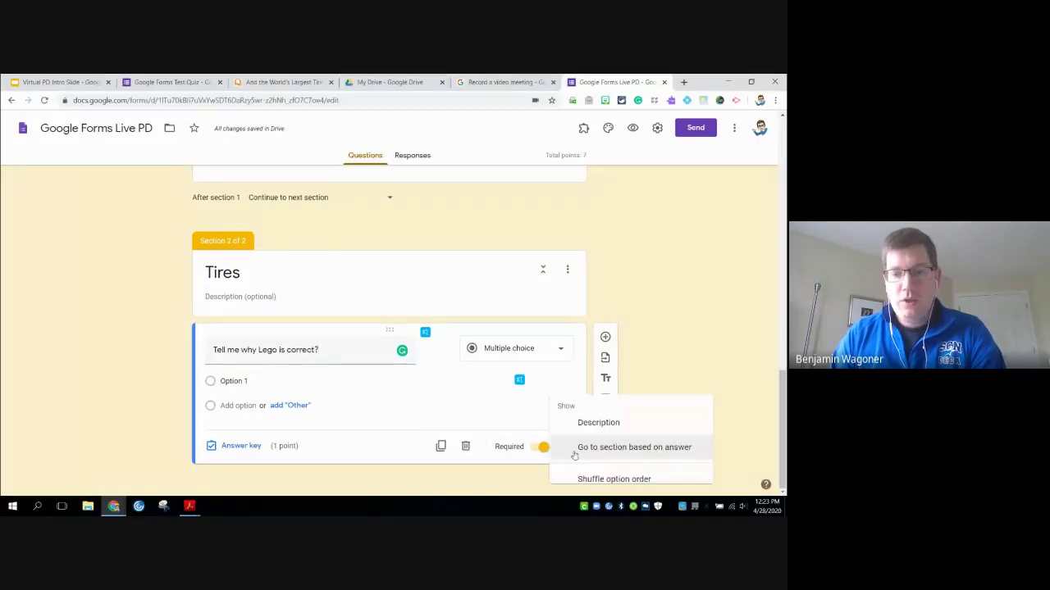
{"action": "left_click", "coordinate": [589, 418]}
{"action": "type", "text": "https://jborden.com/2018/06/24/and-the-worlds-largest-tire-manufacturer-is-drumroll-please/"}
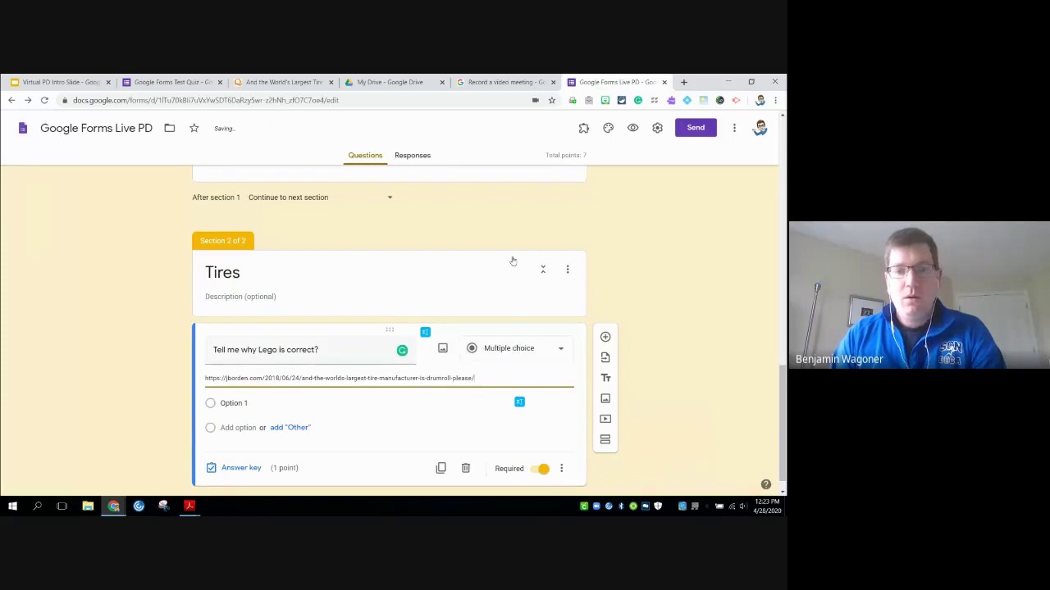
{"action": "left_click", "coordinate": [510, 348]}
{"action": "left_click", "coordinate": [502, 188]}
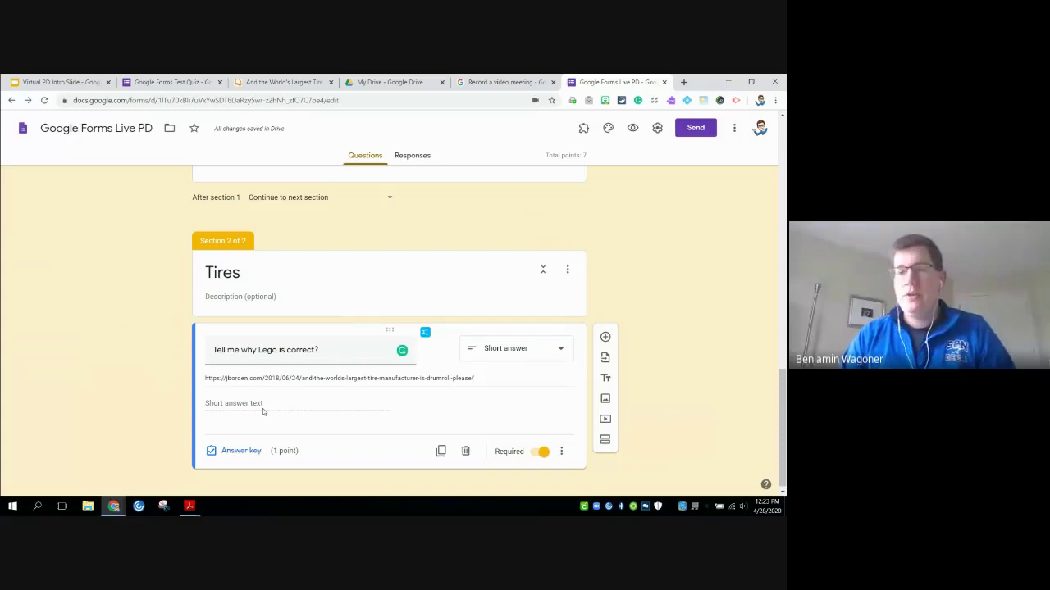
Review the Tires section and how each answer of the tire-company question routes respondents, then look back over the earlier questions
{"action": "scroll", "coordinate": [262, 408], "scroll_direction": "up", "scroll_amount": 1}
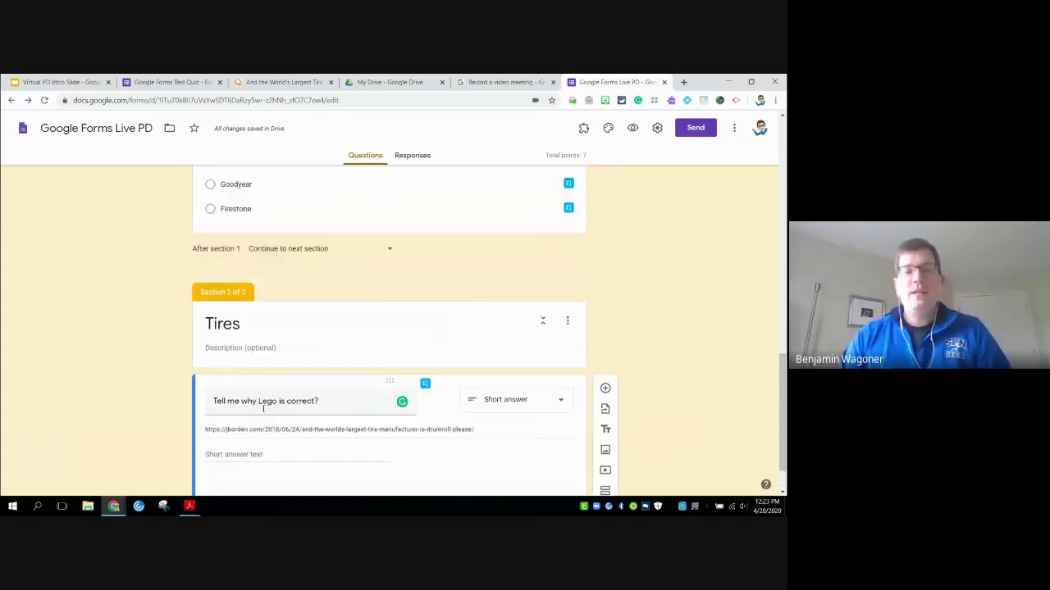
{"action": "scroll", "coordinate": [262, 407], "scroll_direction": "down", "scroll_amount": 1}
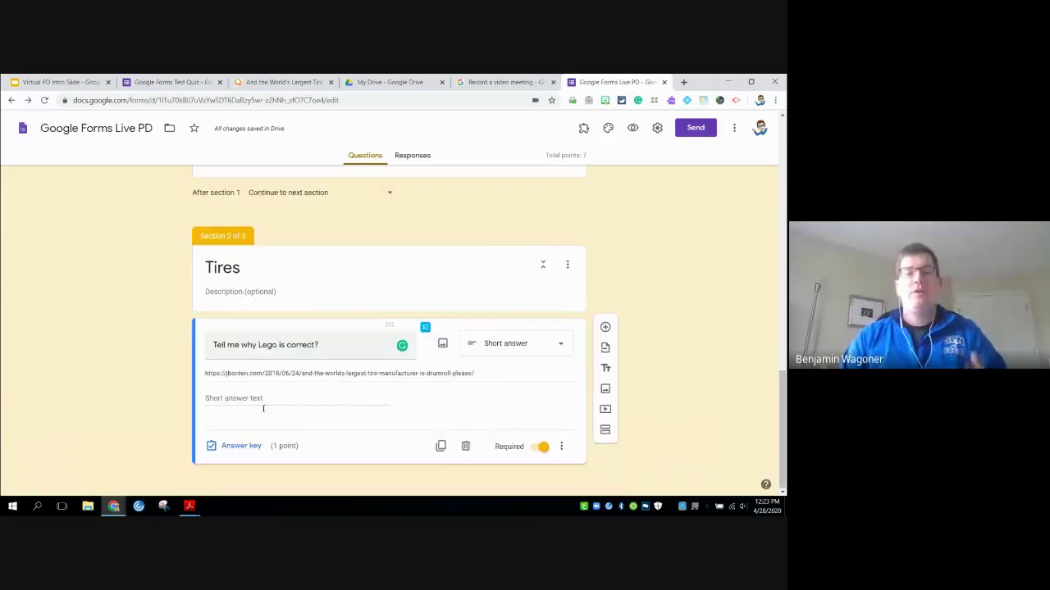
{"action": "scroll", "coordinate": [362, 387], "scroll_direction": "up", "scroll_amount": 3}
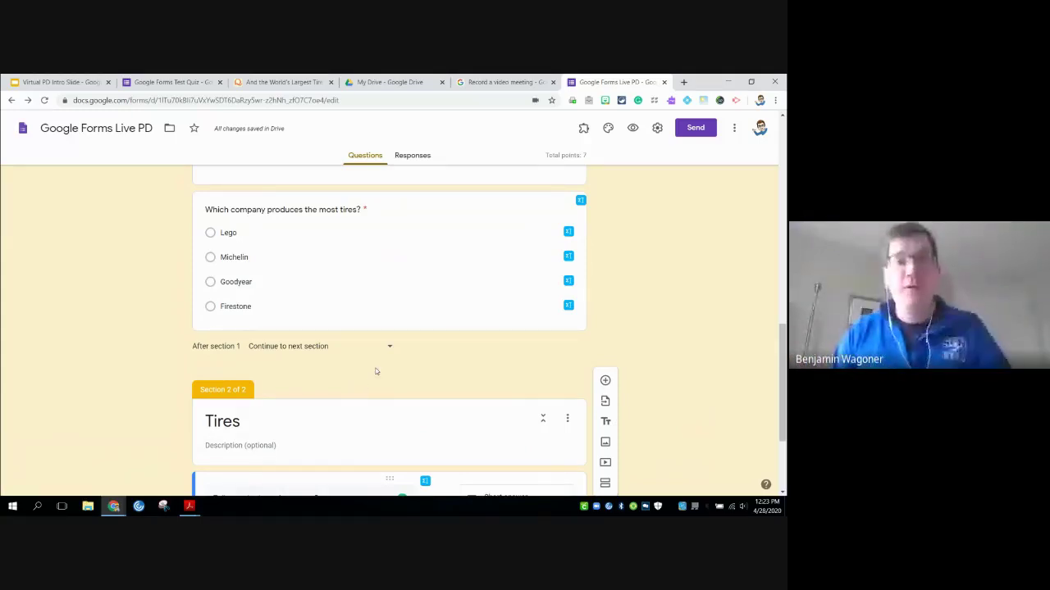
{"action": "scroll", "coordinate": [375, 371], "scroll_direction": "down", "scroll_amount": 3}
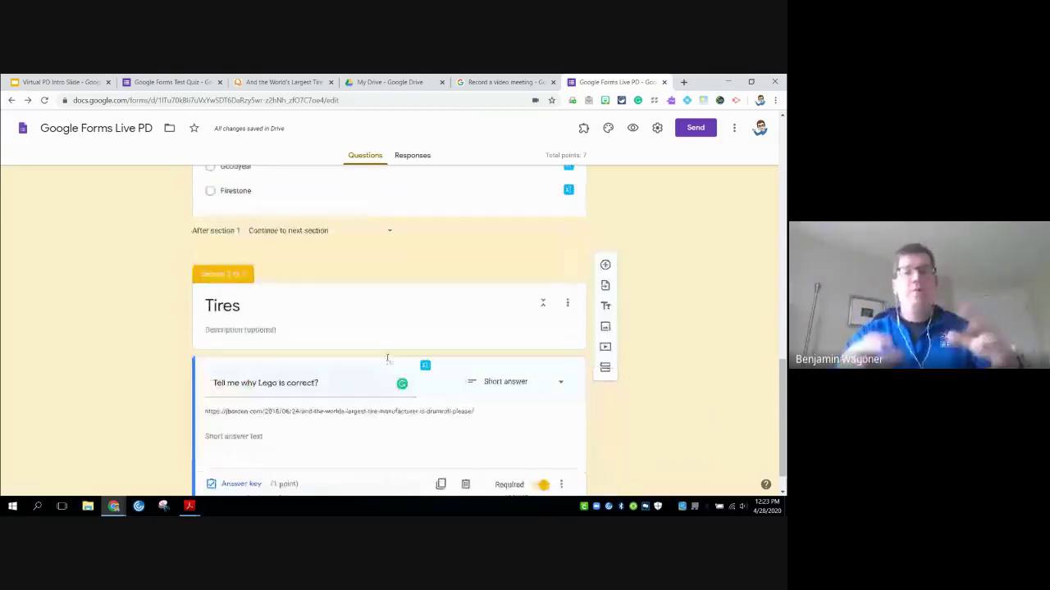
{"action": "scroll", "coordinate": [387, 357], "scroll_direction": "down", "scroll_amount": 1}
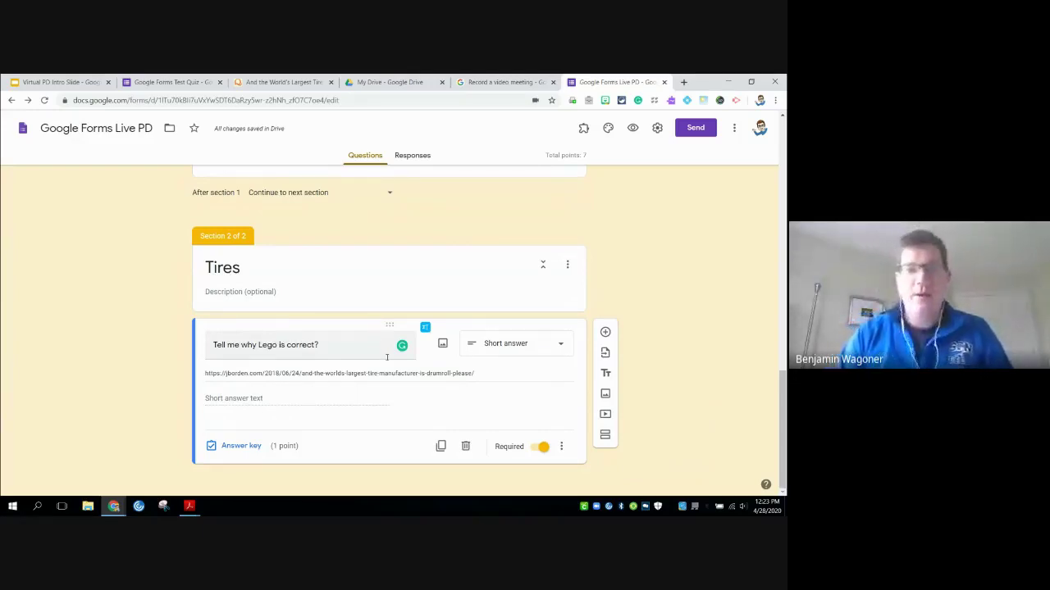
{"action": "scroll", "coordinate": [388, 357], "scroll_direction": "up", "scroll_amount": 5}
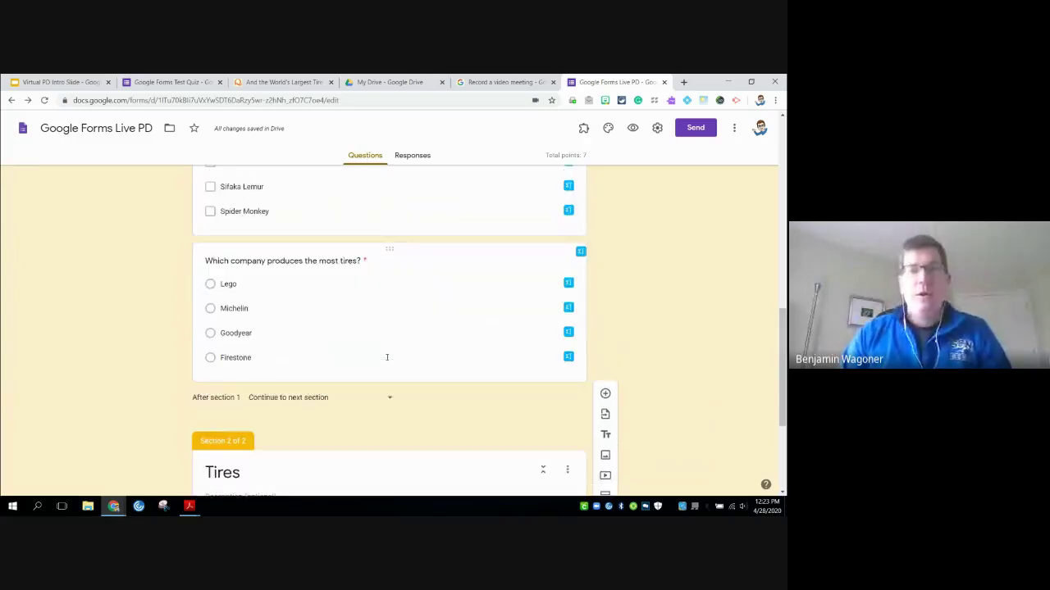
{"action": "left_click", "coordinate": [402, 361]}
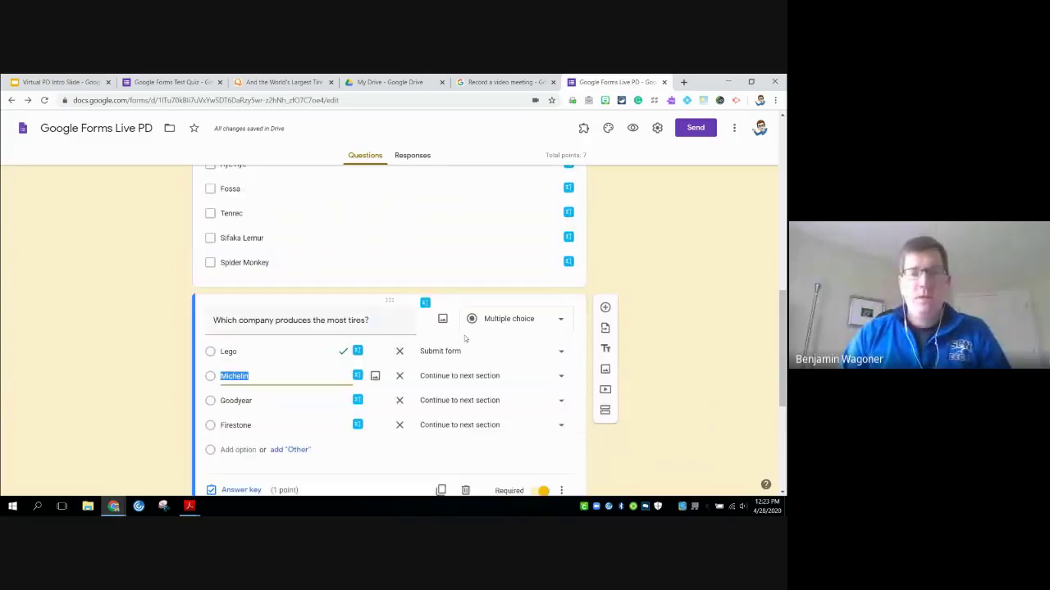
{"action": "scroll", "coordinate": [440, 336], "scroll_direction": "down", "scroll_amount": 1}
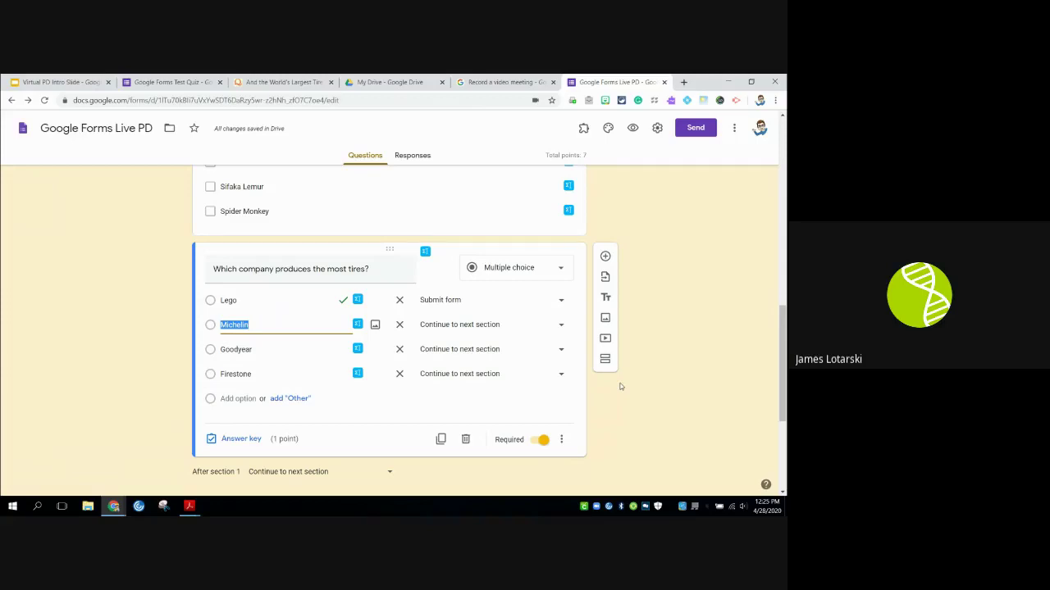
{"action": "left_click", "coordinate": [631, 336]}
{"action": "scroll", "coordinate": [630, 337], "scroll_direction": "up", "scroll_amount": 5}
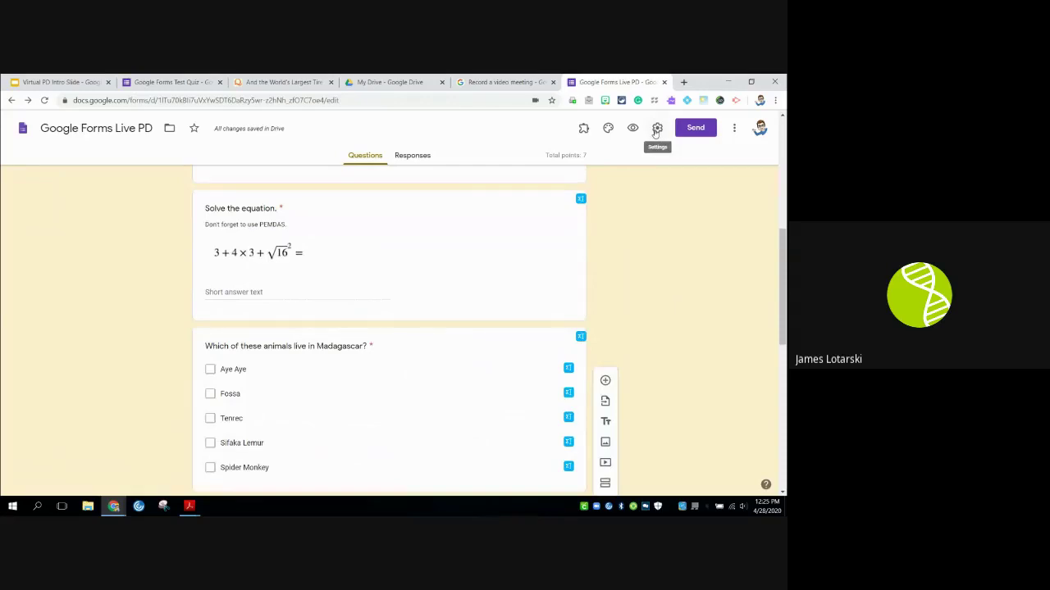
Toggle whether respondents can see summary charts and text responses in the form's general settings and save the settings
{"action": "left_click", "coordinate": [656, 129]}
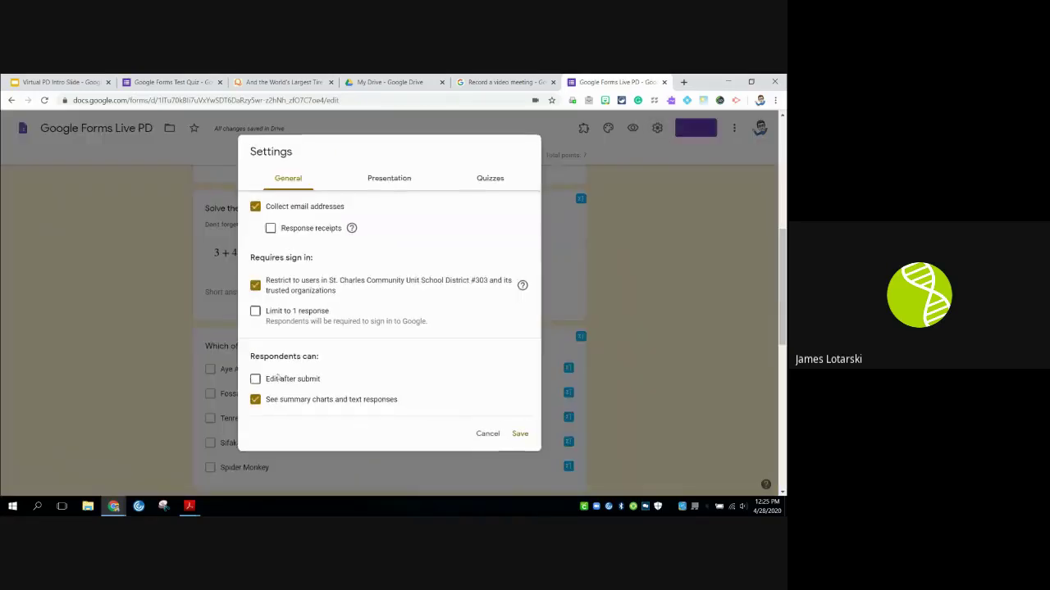
{"action": "left_click", "coordinate": [255, 400]}
{"action": "left_click", "coordinate": [258, 402]}
{"action": "left_click", "coordinate": [519, 434]}
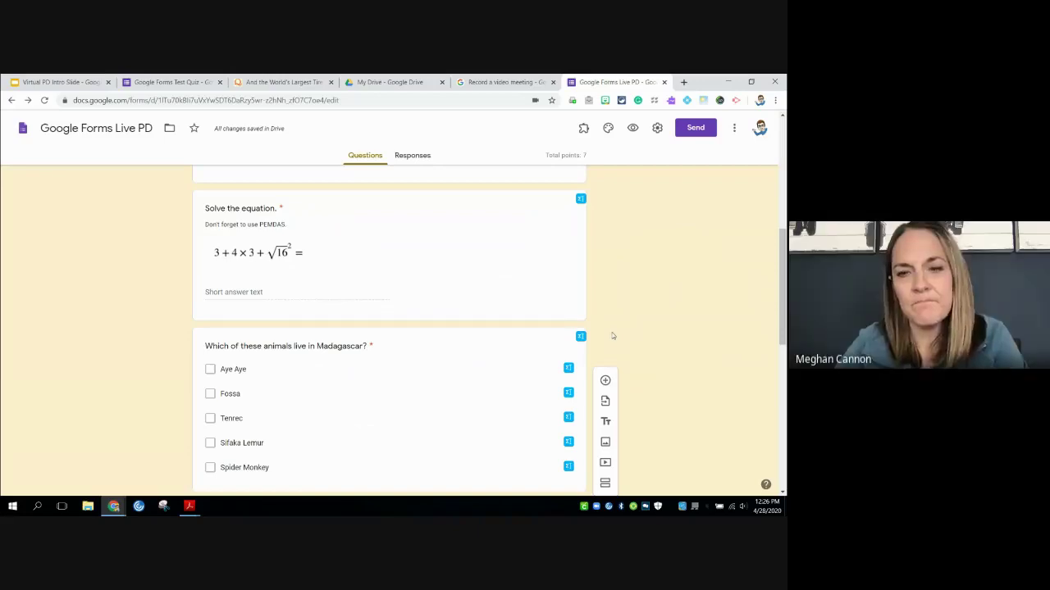
Look over the Madagascar animals question and the answer routing of the tire-company question, then return to the form's header
{"action": "scroll", "coordinate": [615, 335], "scroll_direction": "down", "scroll_amount": 1}
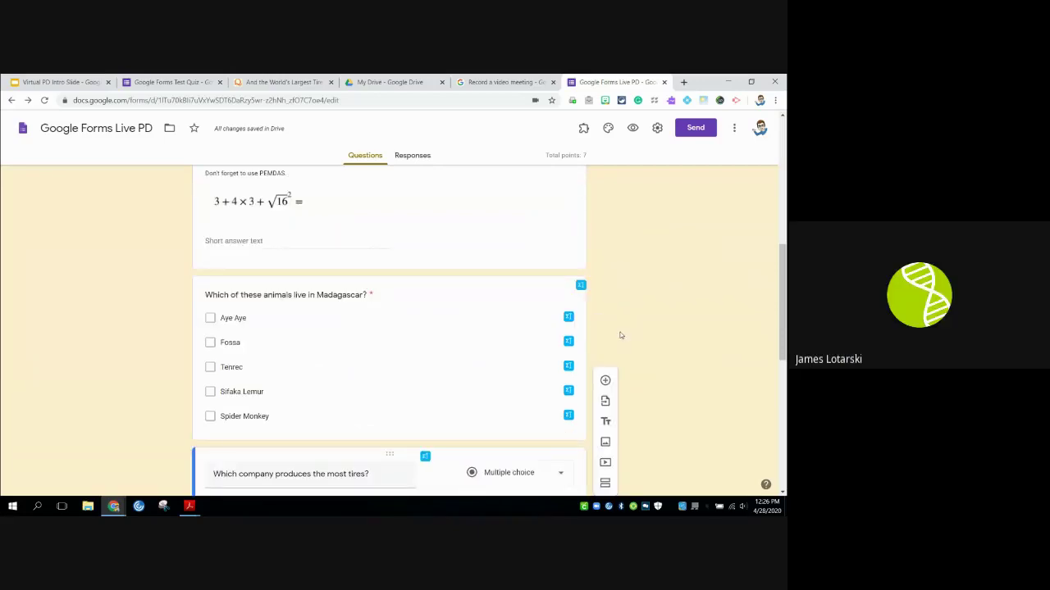
{"action": "scroll", "coordinate": [621, 336], "scroll_direction": "down", "scroll_amount": 1}
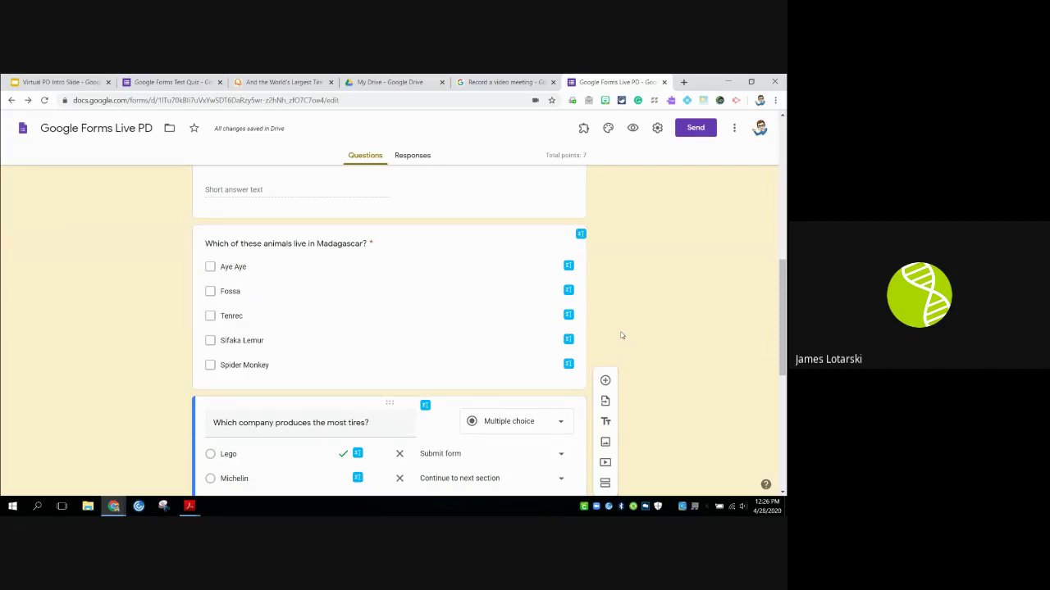
{"action": "scroll", "coordinate": [621, 336], "scroll_direction": "down", "scroll_amount": 1}
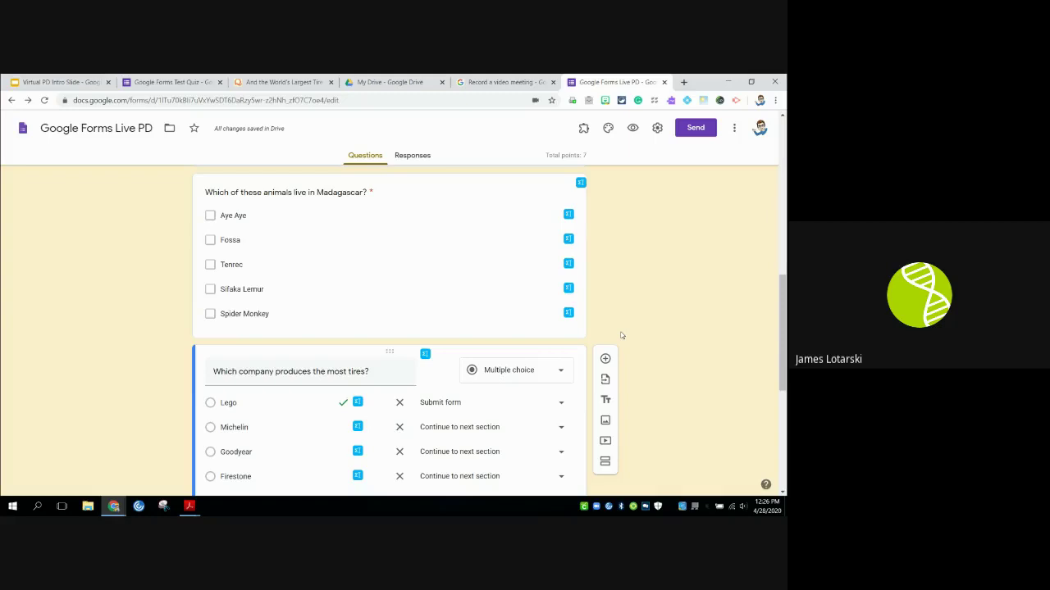
{"action": "scroll", "coordinate": [621, 335], "scroll_direction": "down", "scroll_amount": 2}
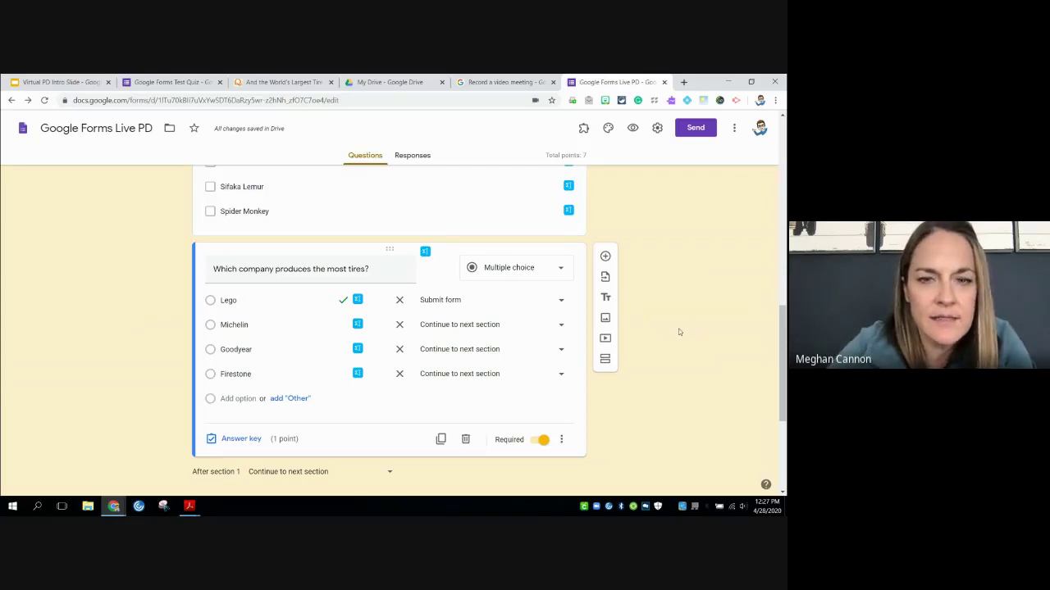
{"action": "left_click", "coordinate": [583, 129]}
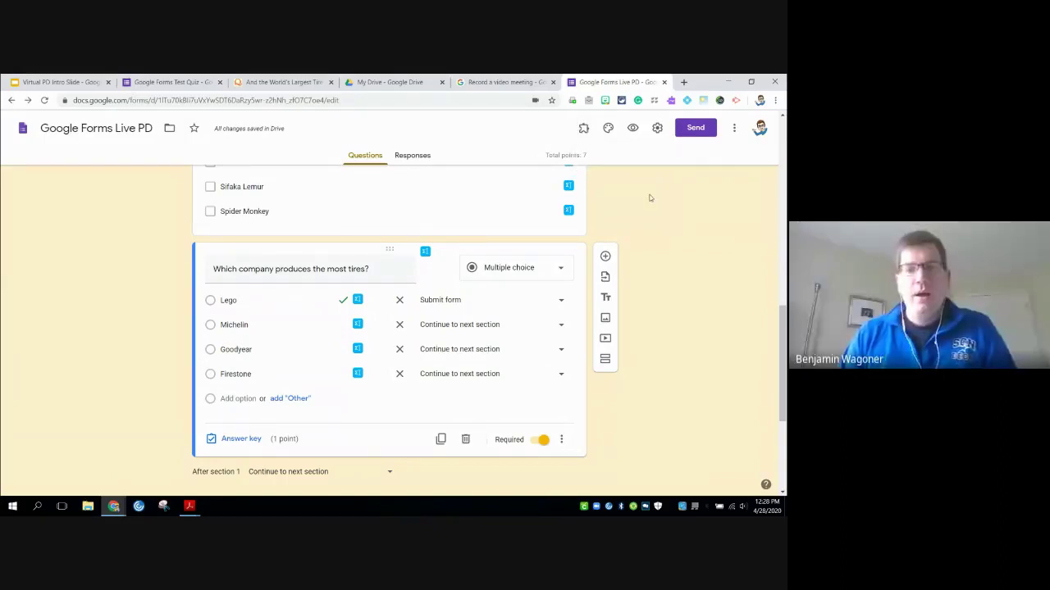
{"action": "scroll", "coordinate": [650, 197], "scroll_direction": "up", "scroll_amount": 3}
{"action": "scroll", "coordinate": [650, 198], "scroll_direction": "up", "scroll_amount": 5}
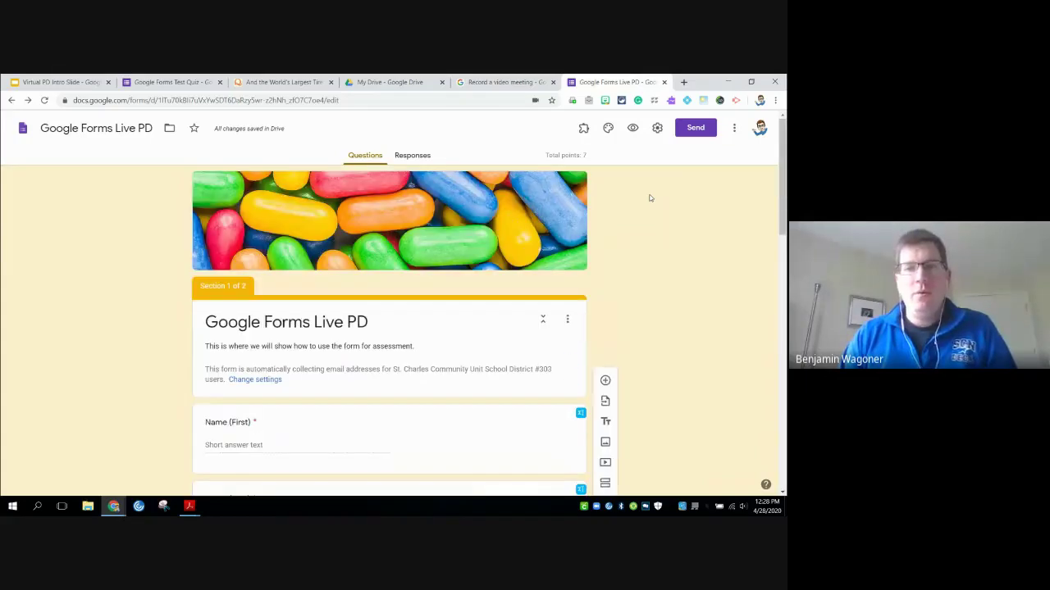
{"action": "scroll", "coordinate": [624, 193], "scroll_direction": "down", "scroll_amount": 1}
Check the responses of the Live PD form, then examine the Google Forms Test Quiz response summary's insights and frequently missed questions
{"action": "left_click", "coordinate": [409, 155]}
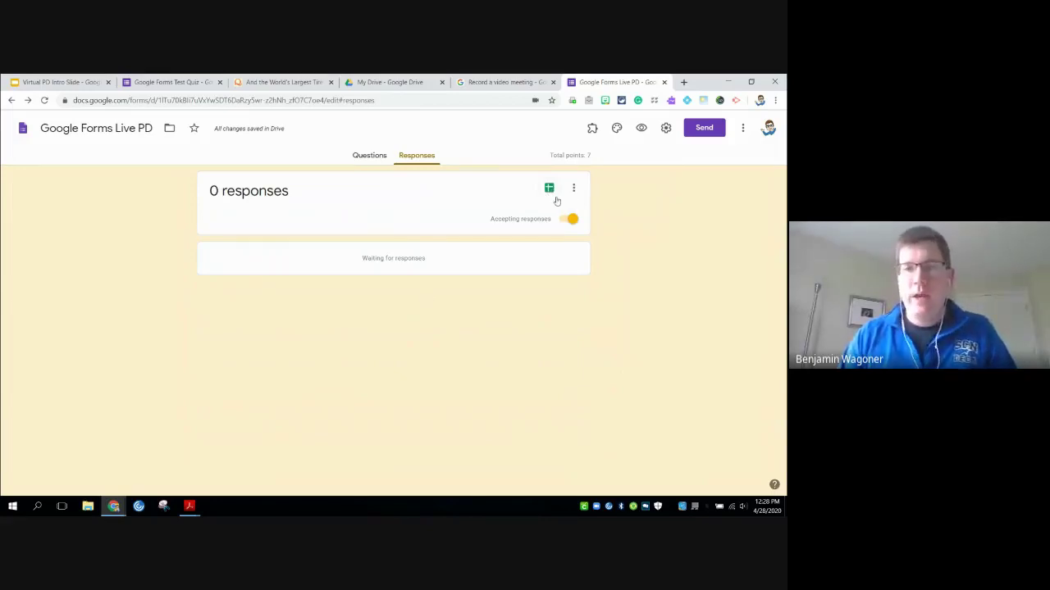
{"action": "left_click", "coordinate": [172, 82]}
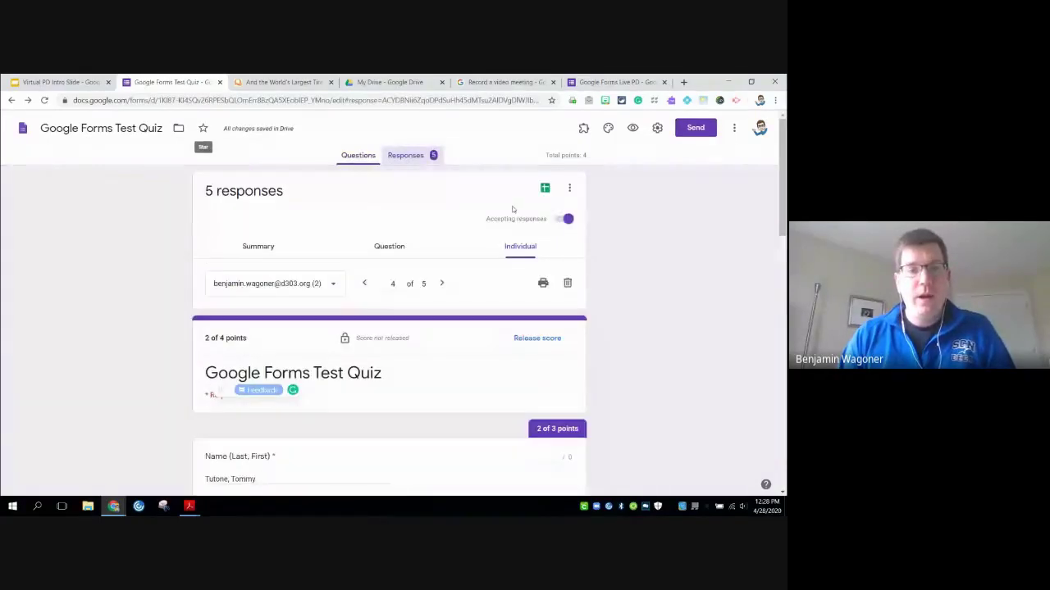
{"action": "scroll", "coordinate": [288, 267], "scroll_direction": "up", "scroll_amount": 1}
{"action": "left_click", "coordinate": [259, 245]}
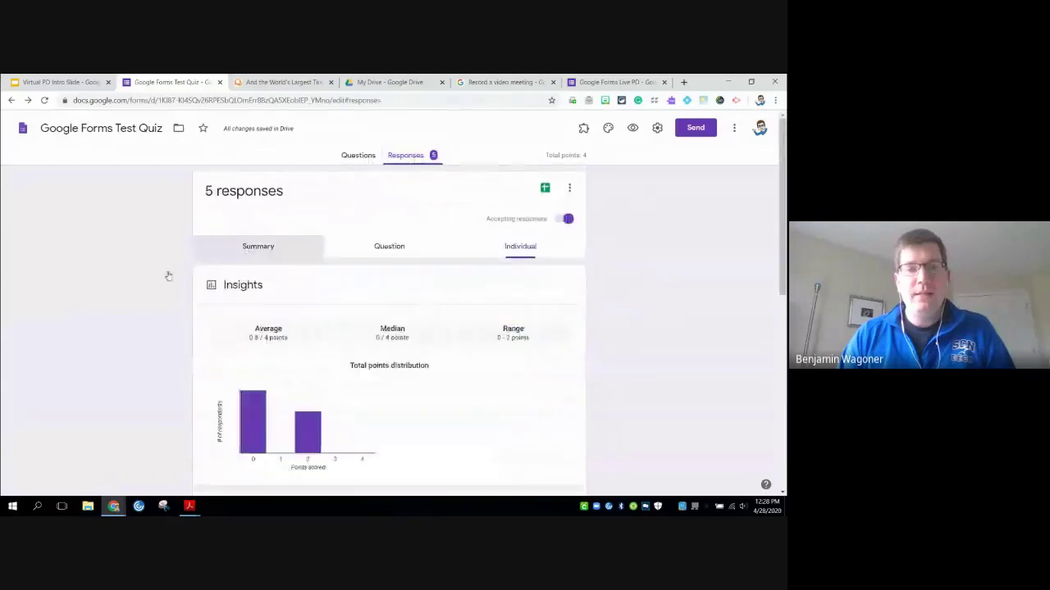
{"action": "scroll", "coordinate": [341, 271], "scroll_direction": "down", "scroll_amount": 2}
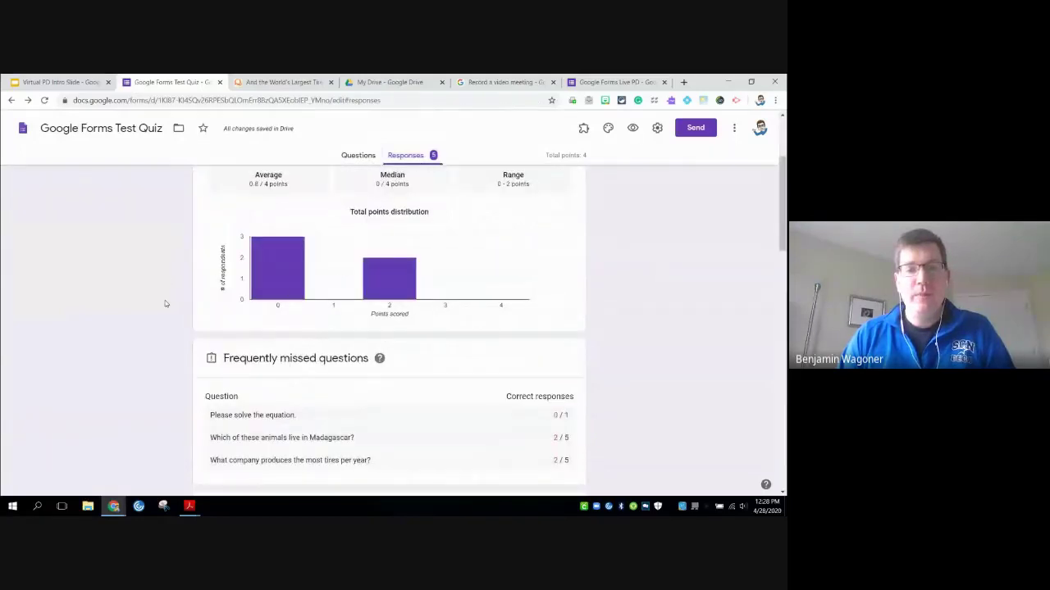
{"action": "scroll", "coordinate": [165, 303], "scroll_direction": "down", "scroll_amount": 1}
{"action": "scroll", "coordinate": [165, 304], "scroll_direction": "down", "scroll_amount": 3}
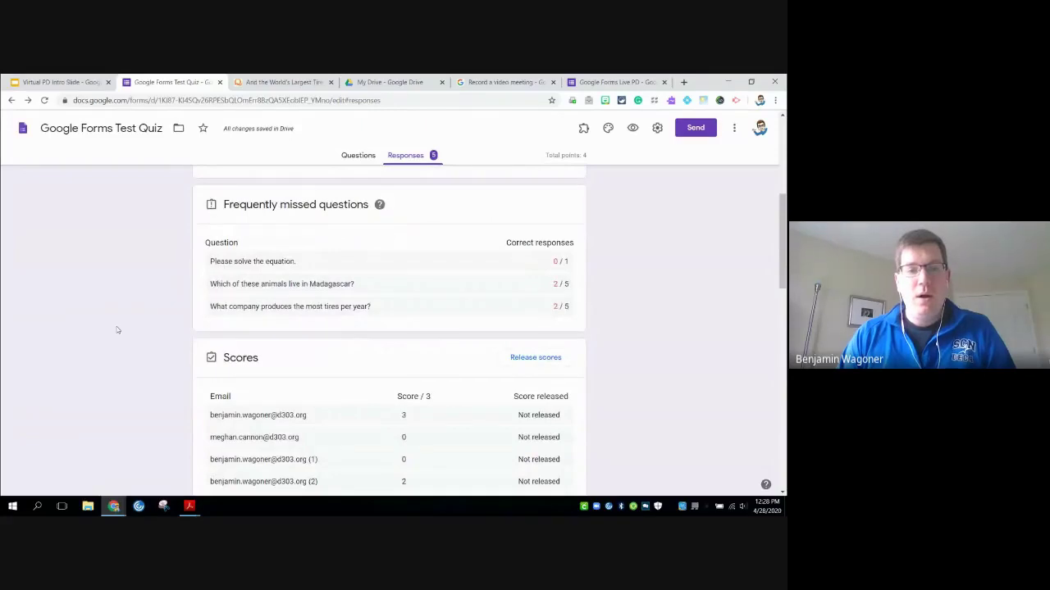
Examine the respondents' scores and the answer charts for each question in the Test Quiz response summary
{"action": "scroll", "coordinate": [173, 309], "scroll_direction": "down", "scroll_amount": 5}
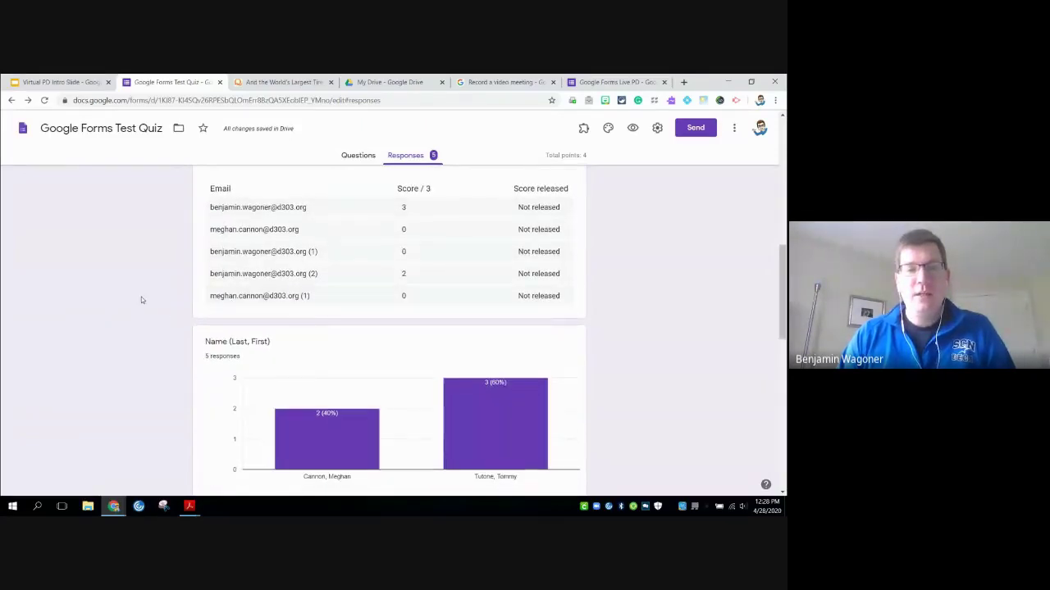
{"action": "scroll", "coordinate": [153, 300], "scroll_direction": "down", "scroll_amount": 4}
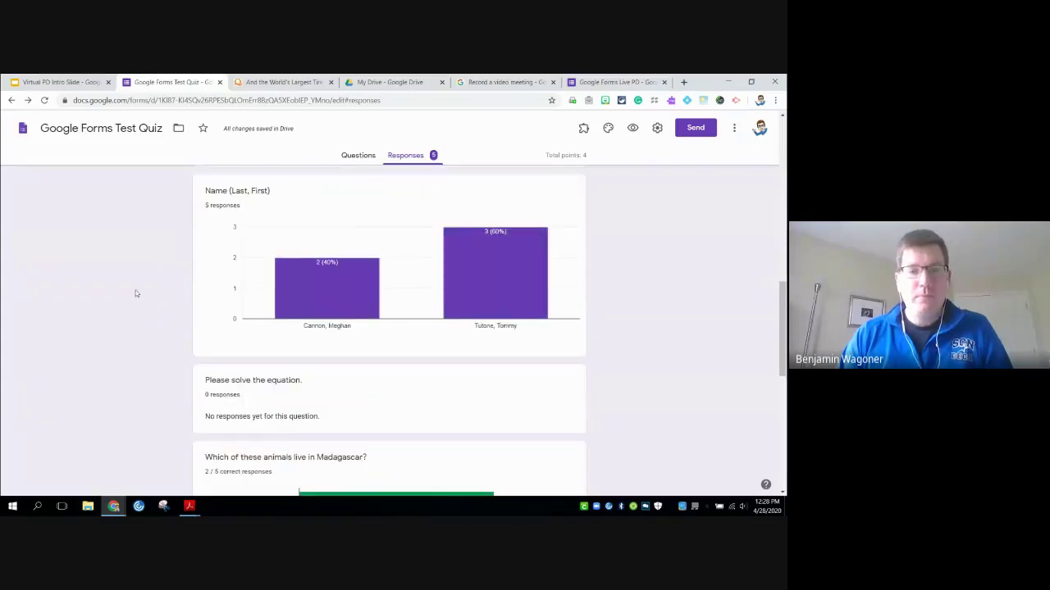
{"action": "scroll", "coordinate": [181, 281], "scroll_direction": "down", "scroll_amount": 5}
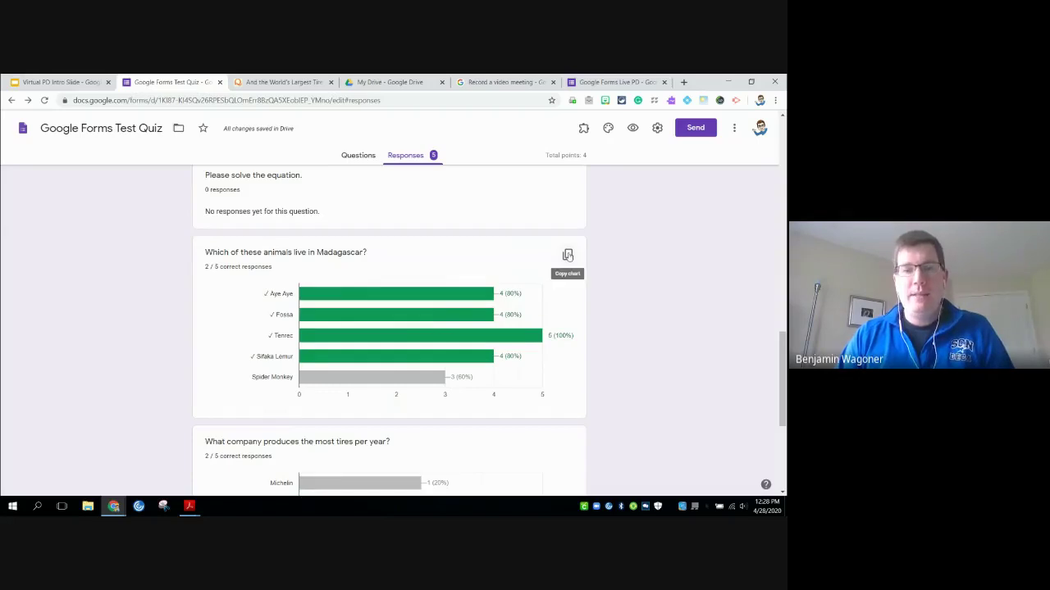
{"action": "scroll", "coordinate": [609, 285], "scroll_direction": "down", "scroll_amount": 5}
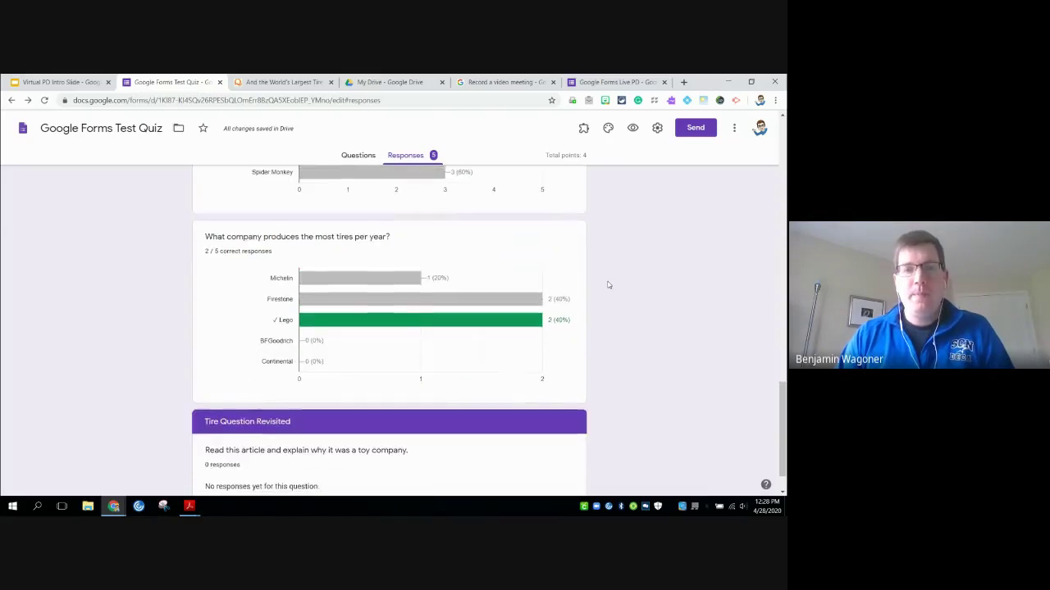
{"action": "scroll", "coordinate": [608, 284], "scroll_direction": "up", "scroll_amount": 15}
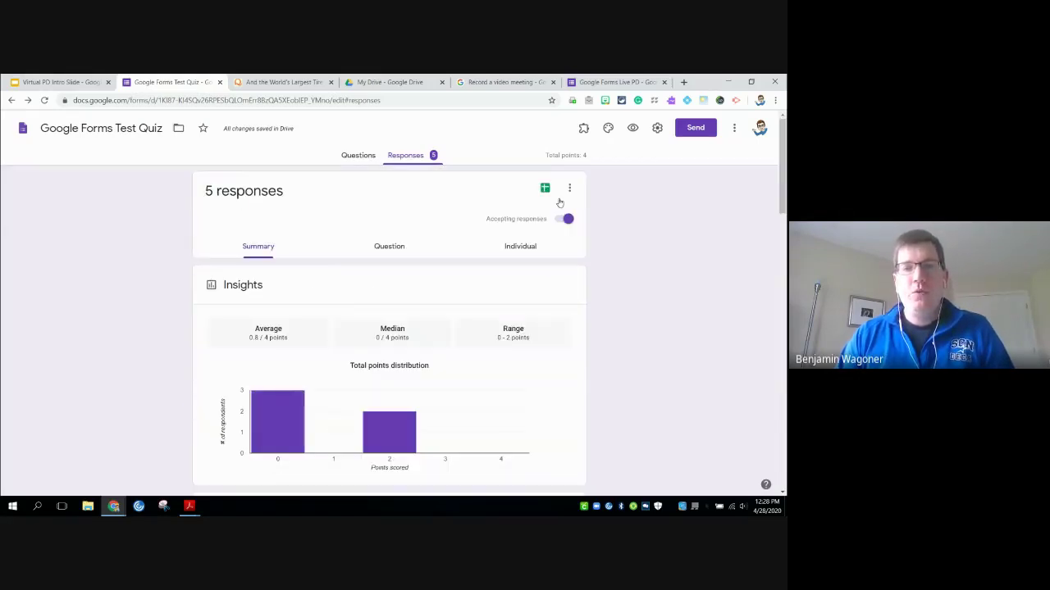
Create a new spreadsheet for the Test Quiz responses and add a filter to its header row
{"action": "left_click", "coordinate": [545, 189]}
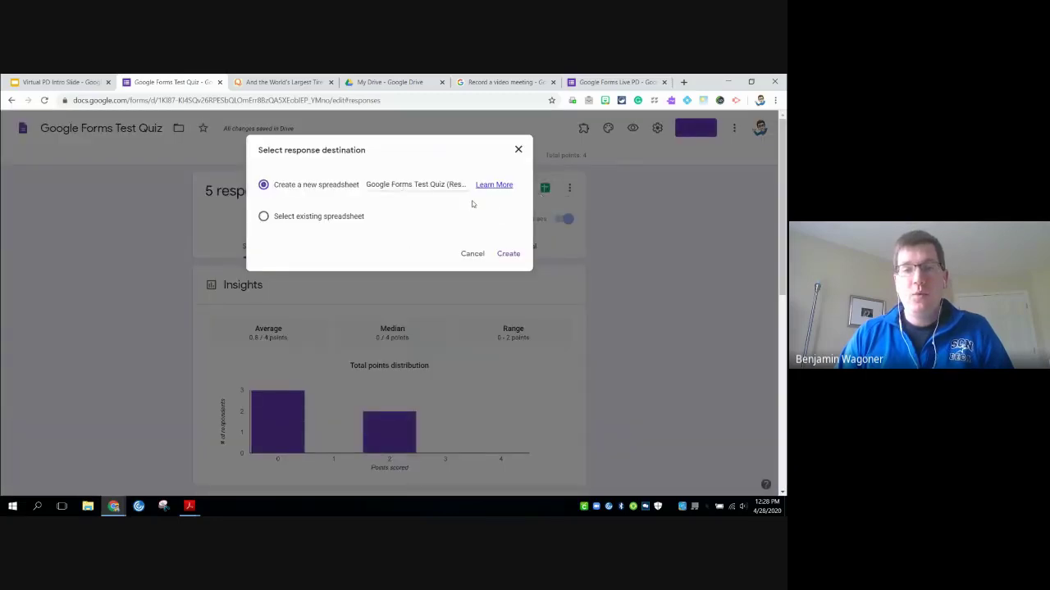
{"action": "left_click", "coordinate": [509, 254]}
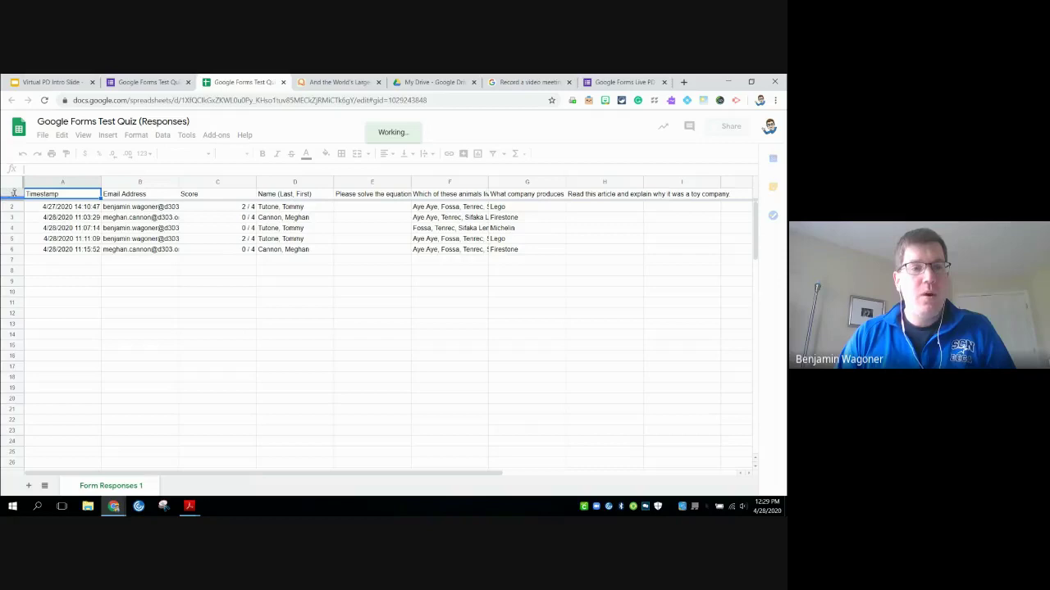
{"action": "left_click", "coordinate": [13, 192]}
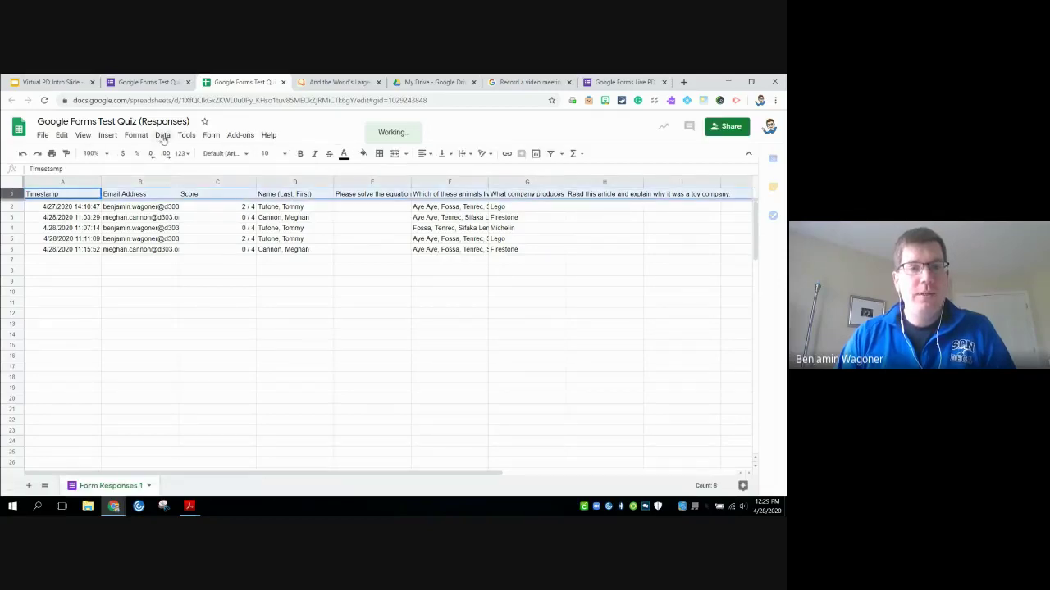
{"action": "left_click", "coordinate": [163, 135]}
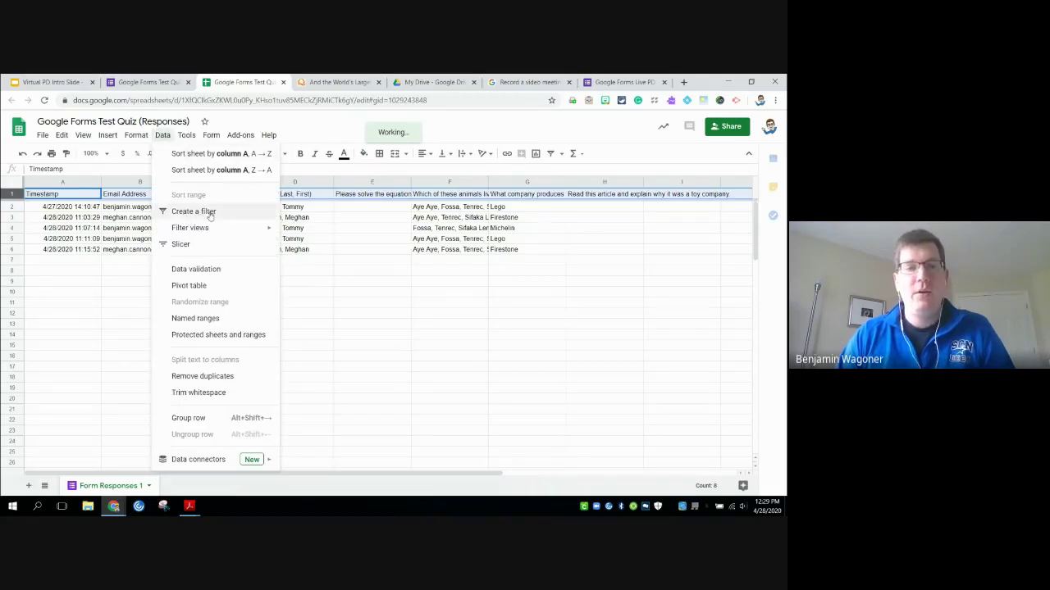
{"action": "left_click", "coordinate": [209, 214]}
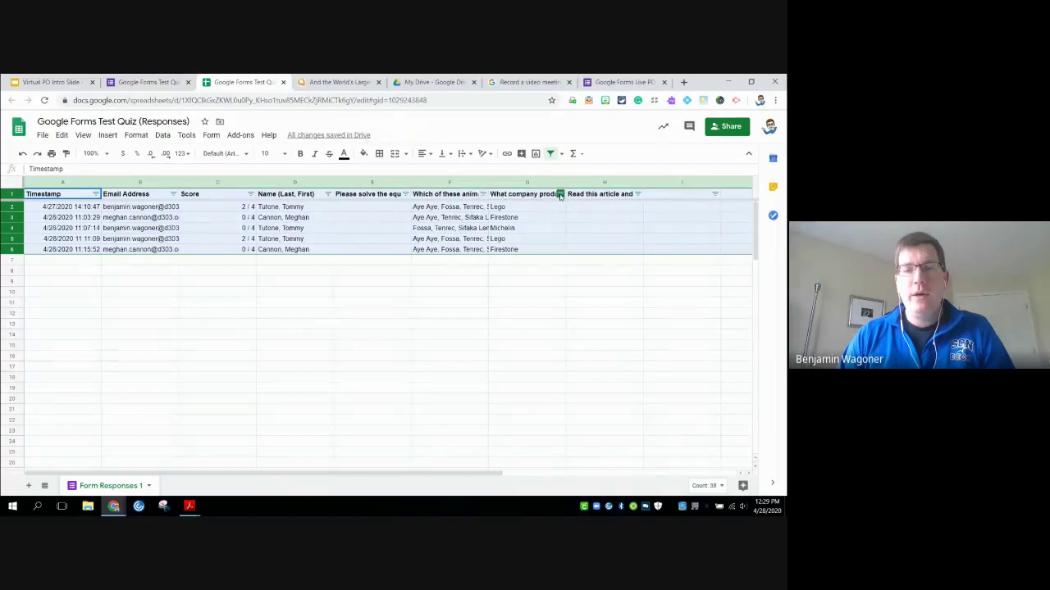
Filter the tire-company column by values so that rows answered Lego are excluded
{"action": "left_click", "coordinate": [560, 194]}
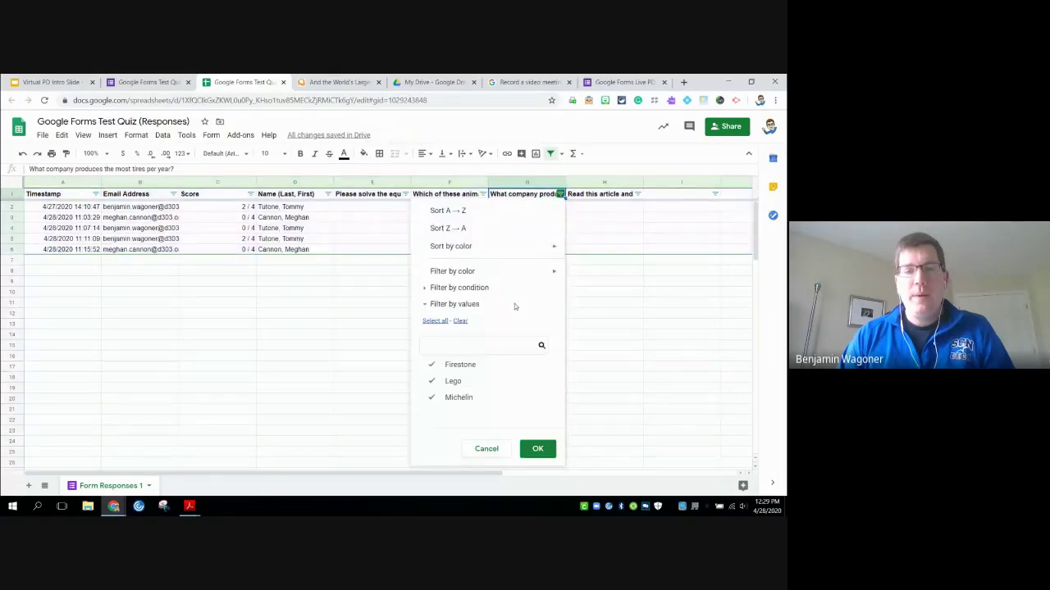
{"action": "left_click", "coordinate": [430, 382]}
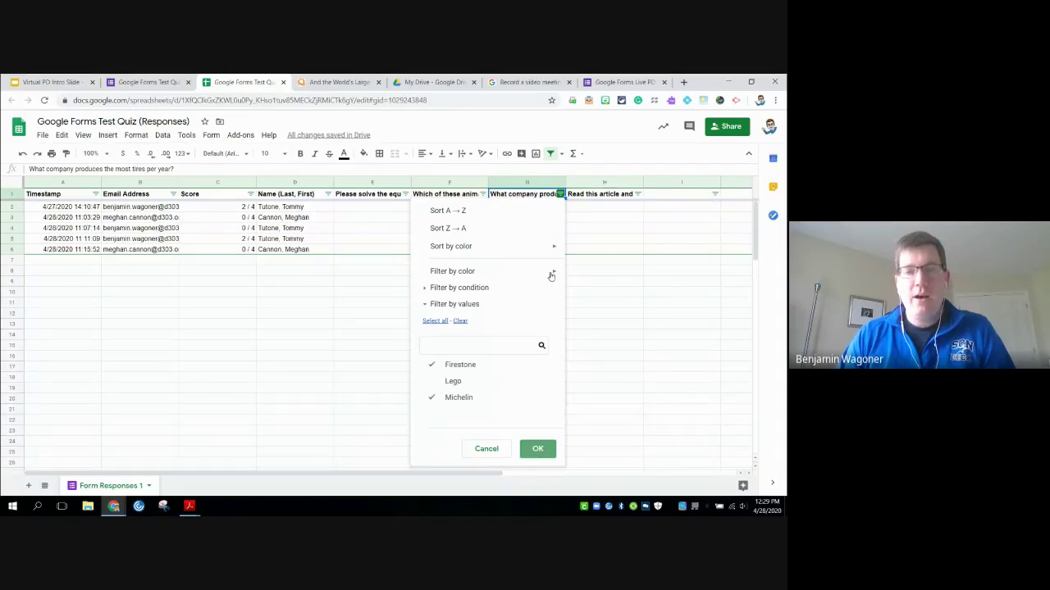
{"action": "key", "text": "Return"}
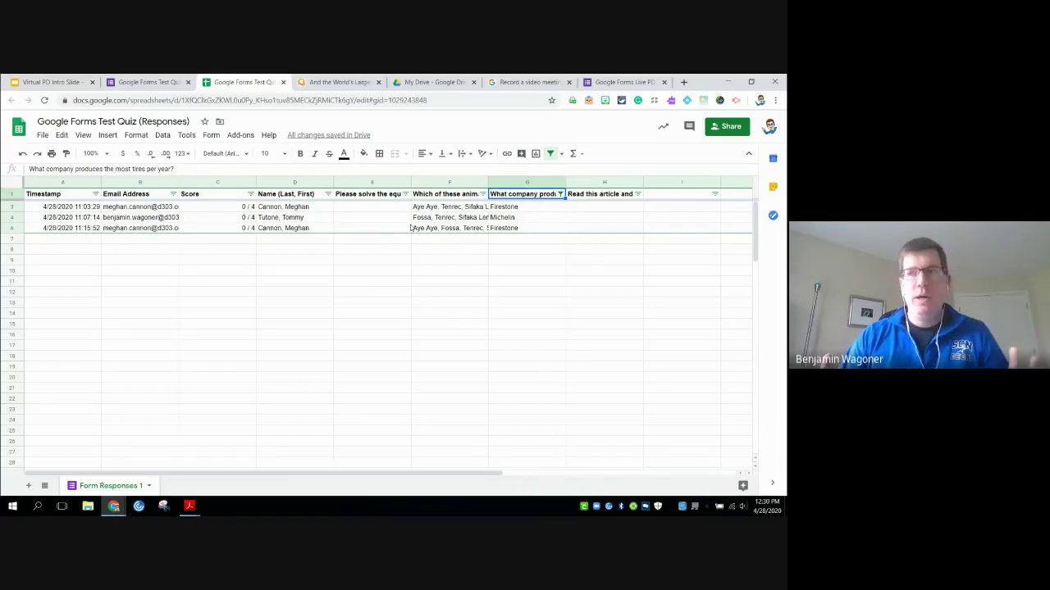
Go back to the Test Quiz form's questions, then switch to the questions of the Google Forms Live PD form
{"action": "left_click", "coordinate": [170, 78]}
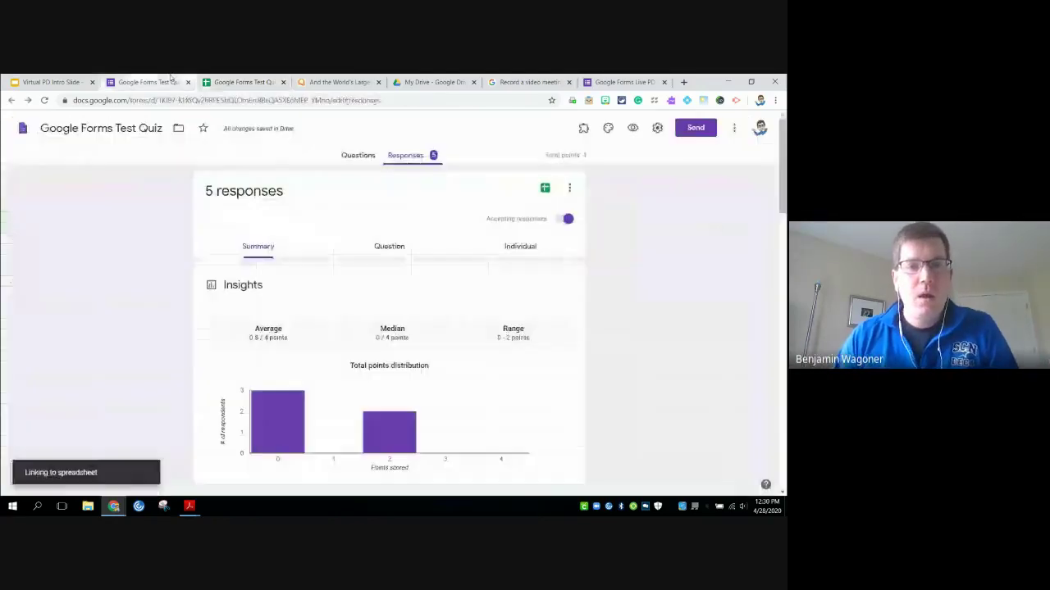
{"action": "left_click", "coordinate": [349, 156]}
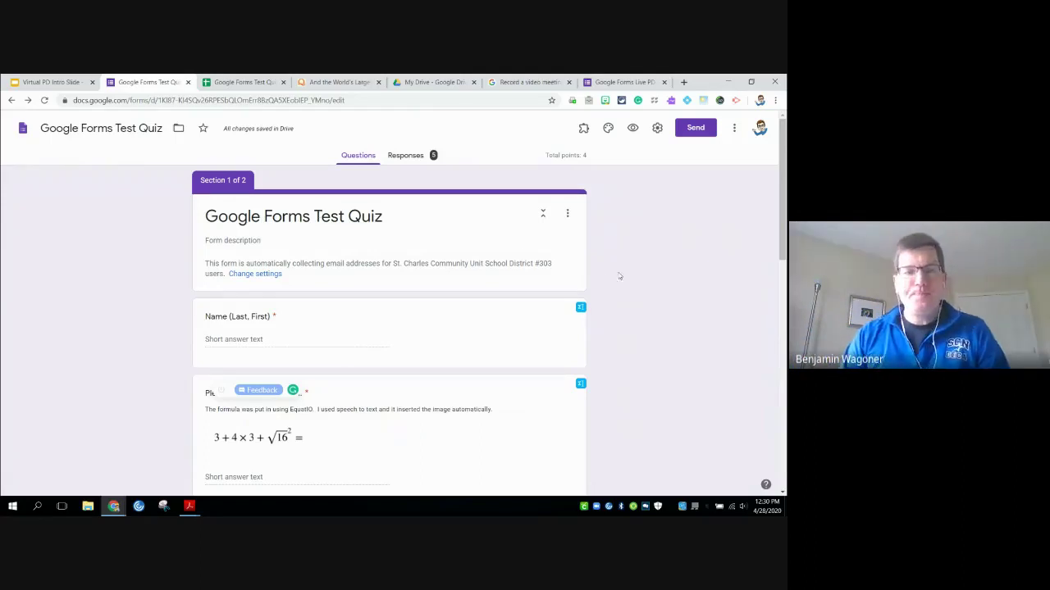
{"action": "left_click", "coordinate": [597, 80]}
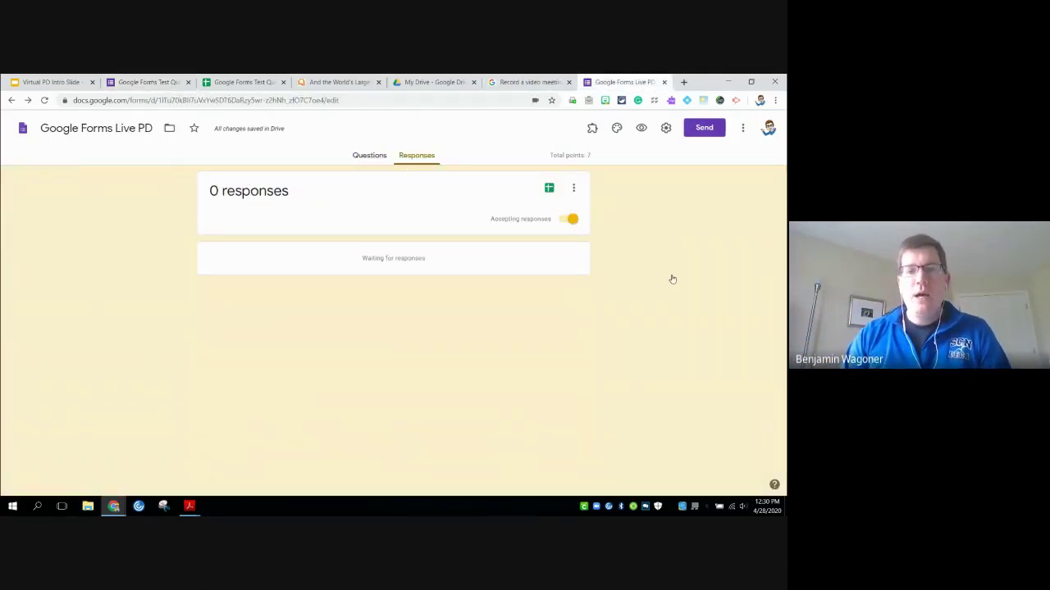
{"action": "scroll", "coordinate": [616, 300], "scroll_direction": "down", "scroll_amount": 5}
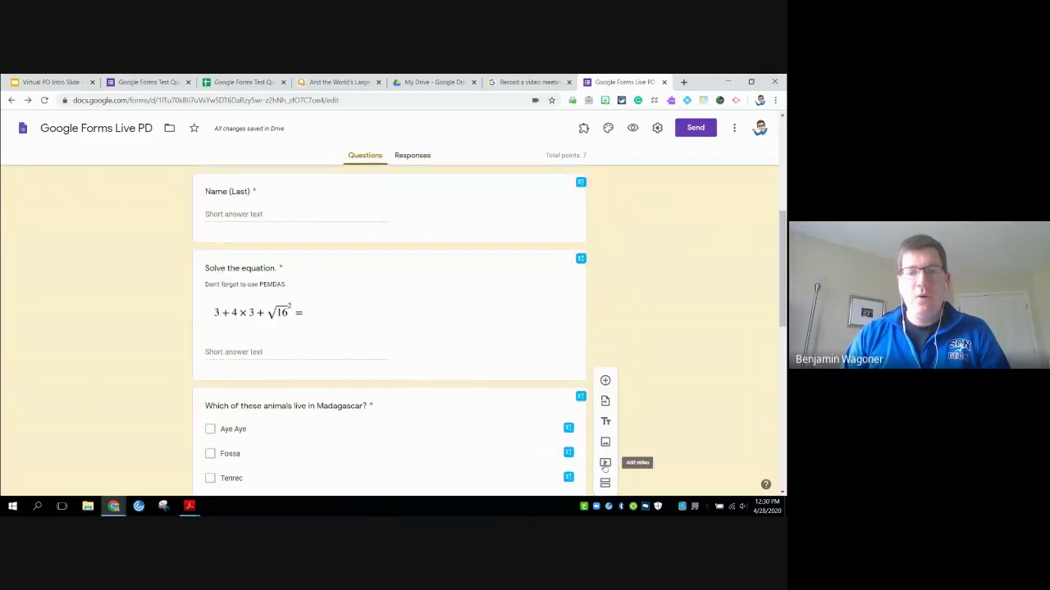
Search YouTube for "PEMDAS" and insert the video "Order of Arithmetic Operations: PEMDAS" into the form
{"action": "left_click", "coordinate": [605, 464]}
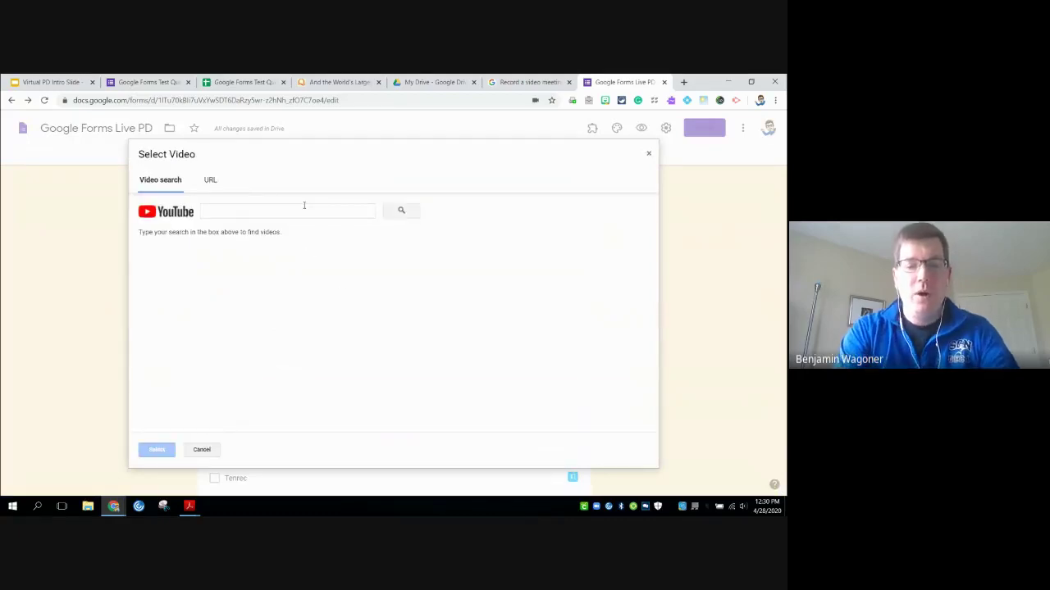
{"action": "left_click", "coordinate": [303, 206]}
{"action": "type", "text": "PEMDAS"}
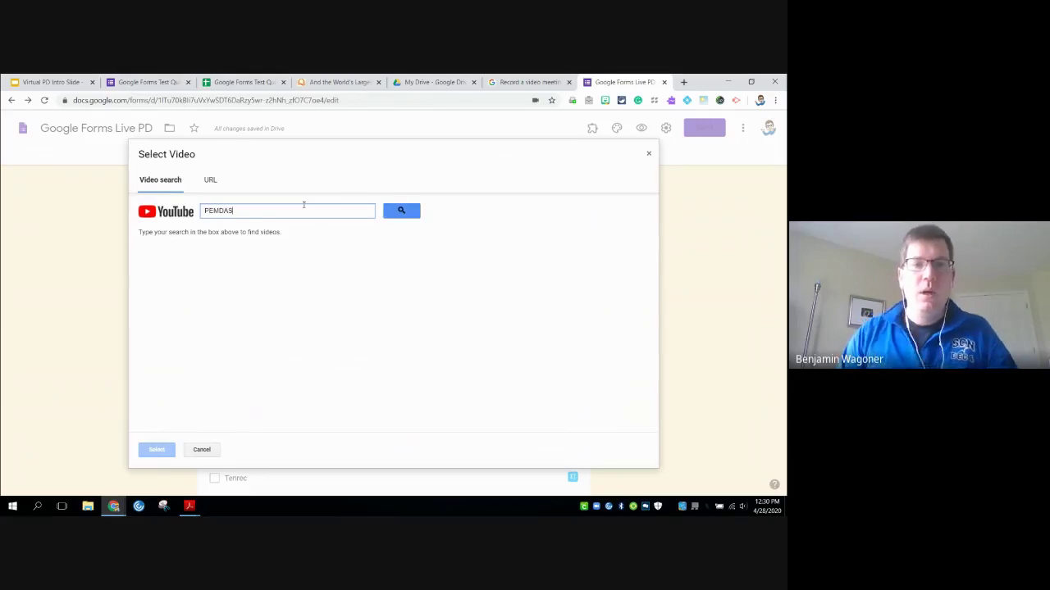
{"action": "left_click", "coordinate": [399, 212]}
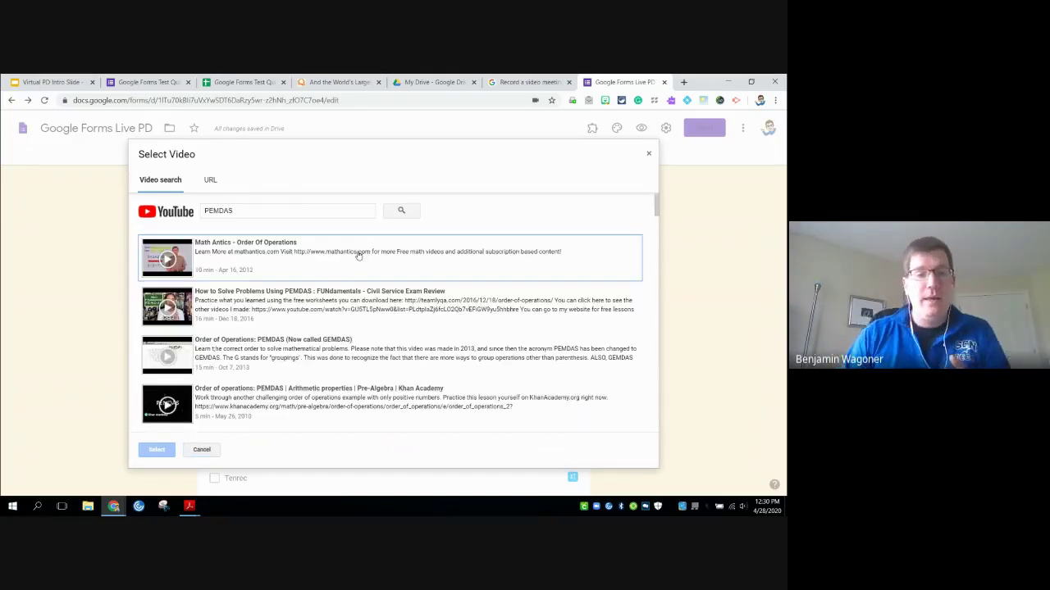
{"action": "scroll", "coordinate": [331, 283], "scroll_direction": "down", "scroll_amount": 5}
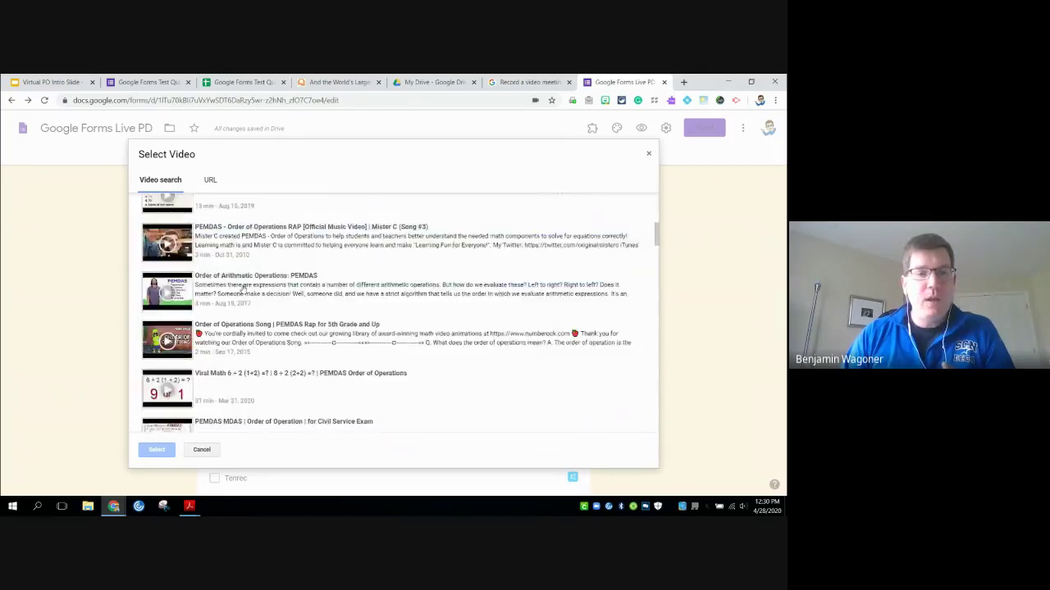
{"action": "left_click", "coordinate": [237, 287]}
{"action": "left_click", "coordinate": [157, 449]}
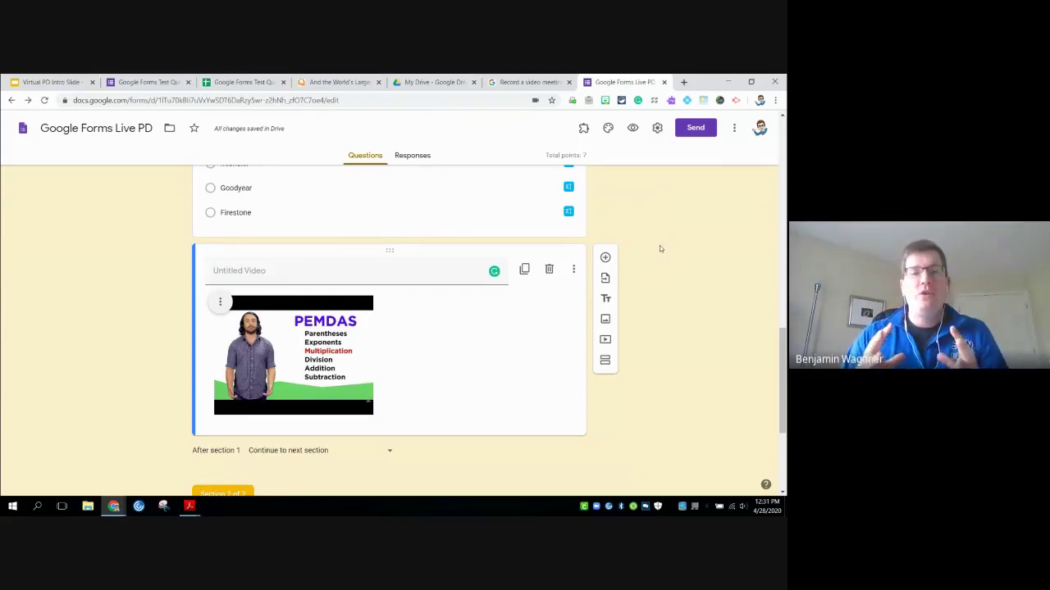
Try the shortened URL and view the HTML embed code in the form's send options, and copy the full-length form link
{"action": "left_click", "coordinate": [697, 129]}
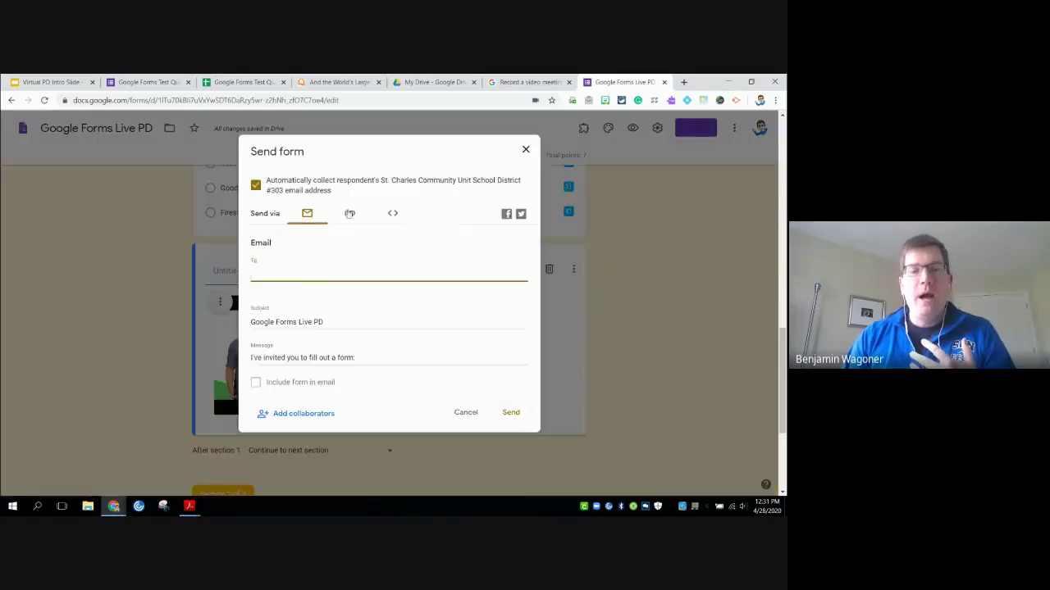
{"action": "left_click", "coordinate": [349, 213]}
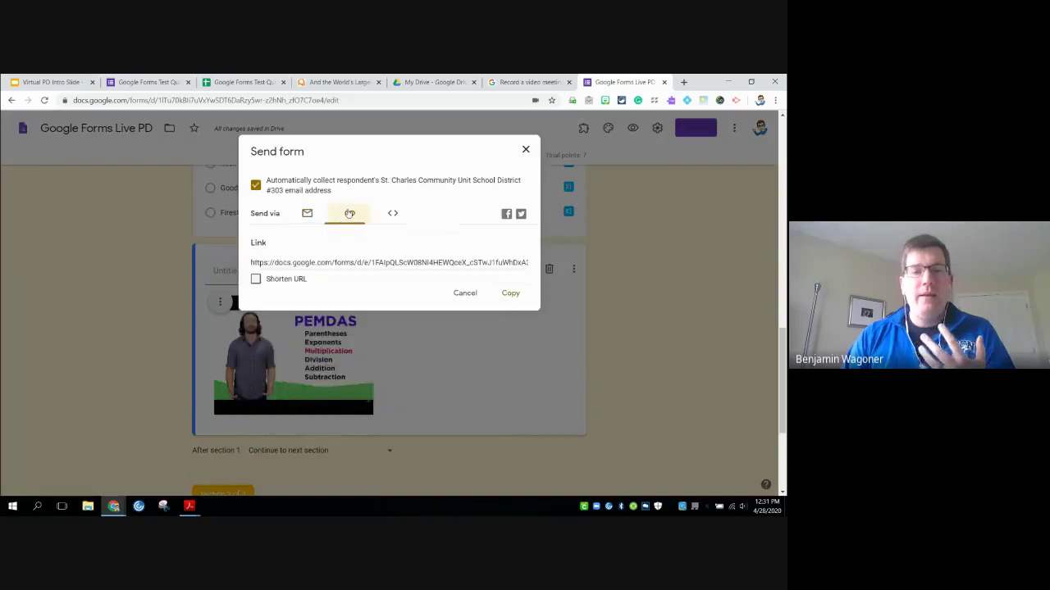
{"action": "left_click", "coordinate": [255, 280]}
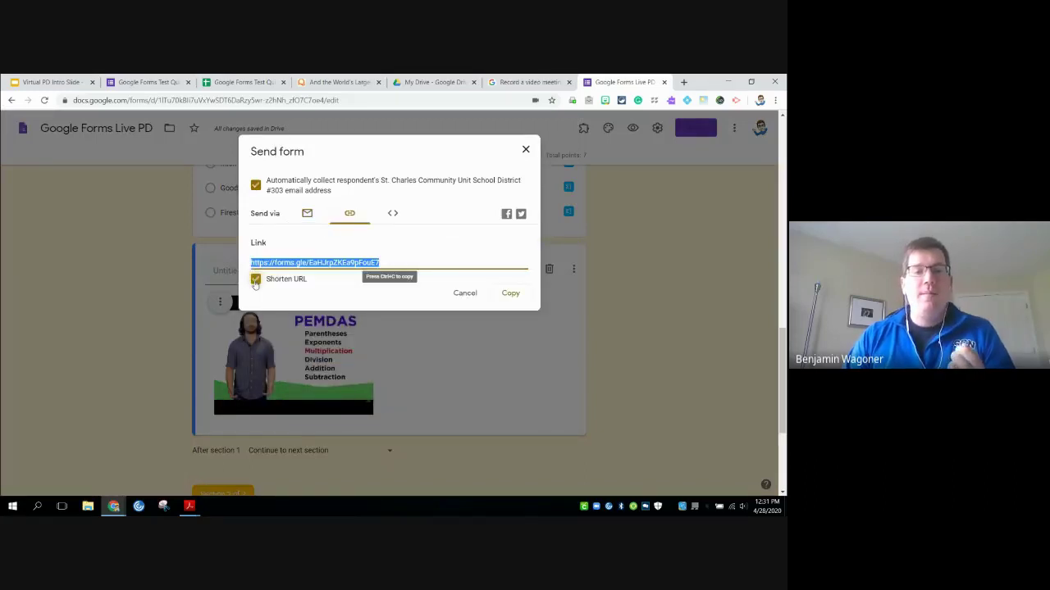
{"action": "left_click", "coordinate": [255, 280]}
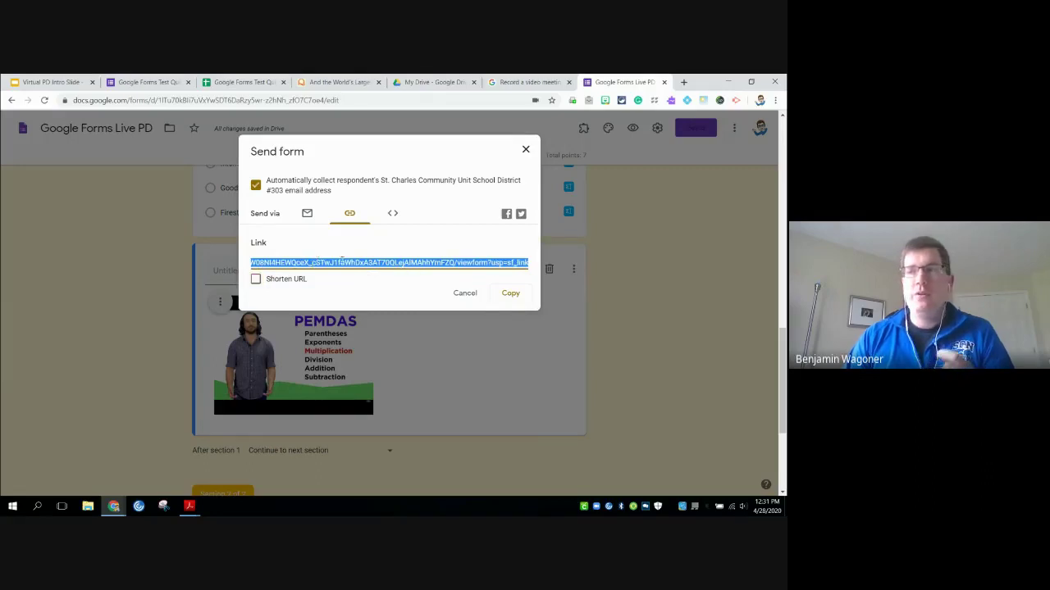
{"action": "left_click", "coordinate": [393, 214]}
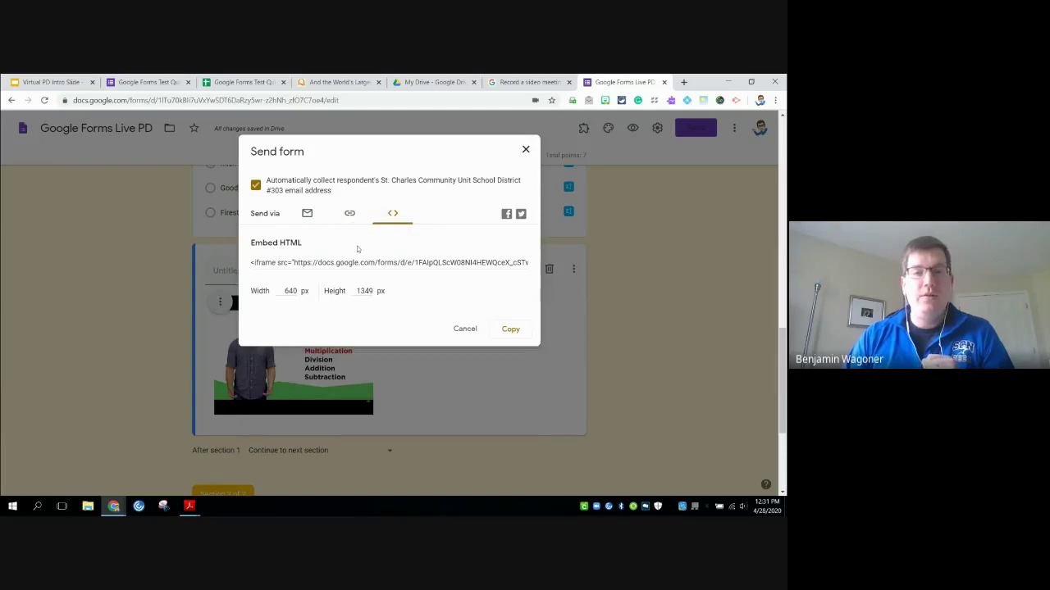
{"action": "left_click", "coordinate": [350, 213]}
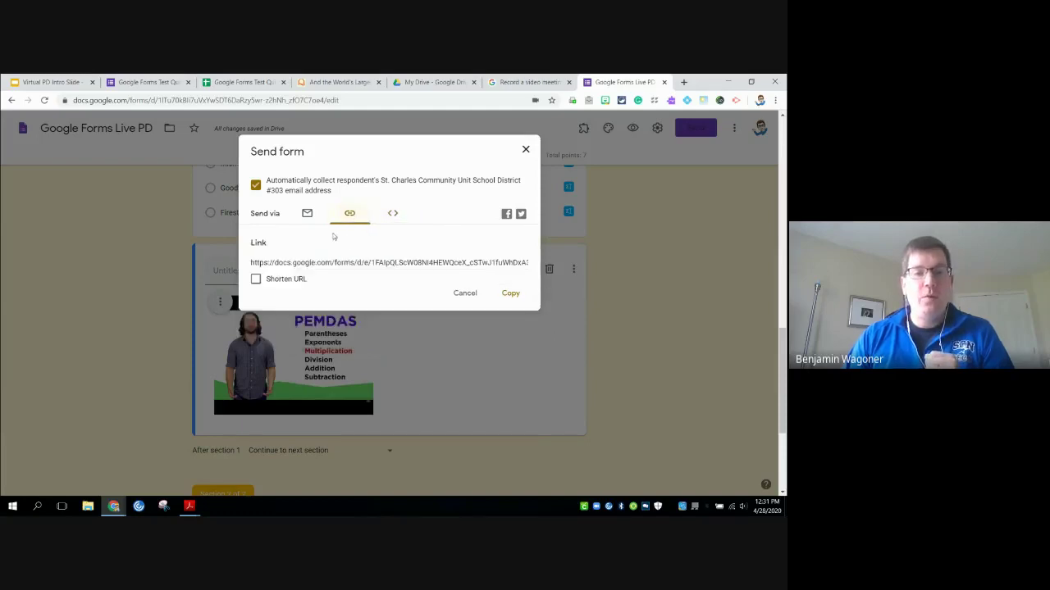
{"action": "left_click", "coordinate": [508, 294]}
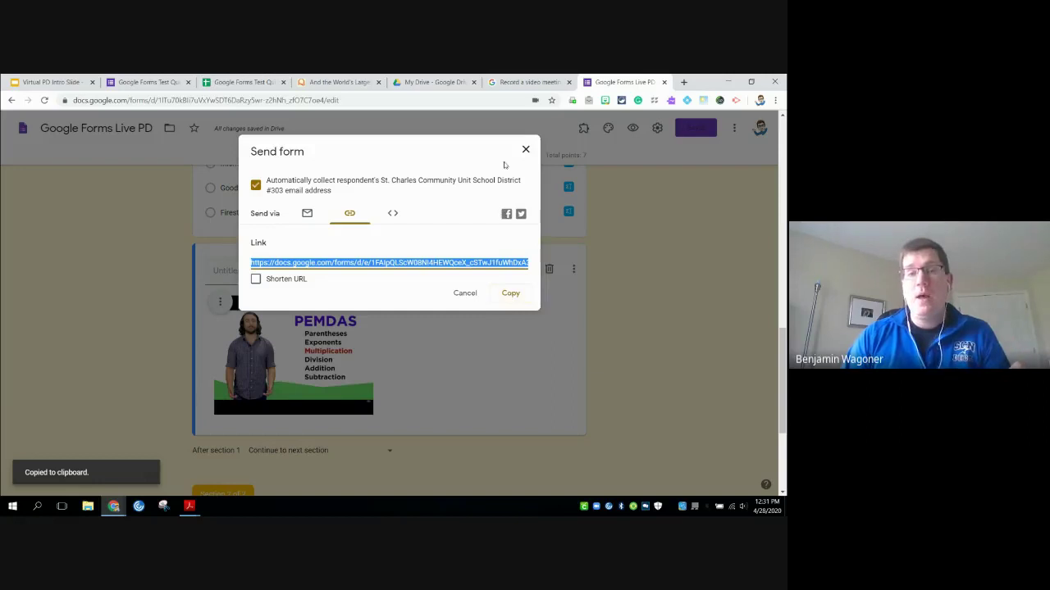
Review the email, link and HTML embed options for sending the form
{"action": "left_click", "coordinate": [296, 215]}
{"action": "left_click", "coordinate": [305, 214]}
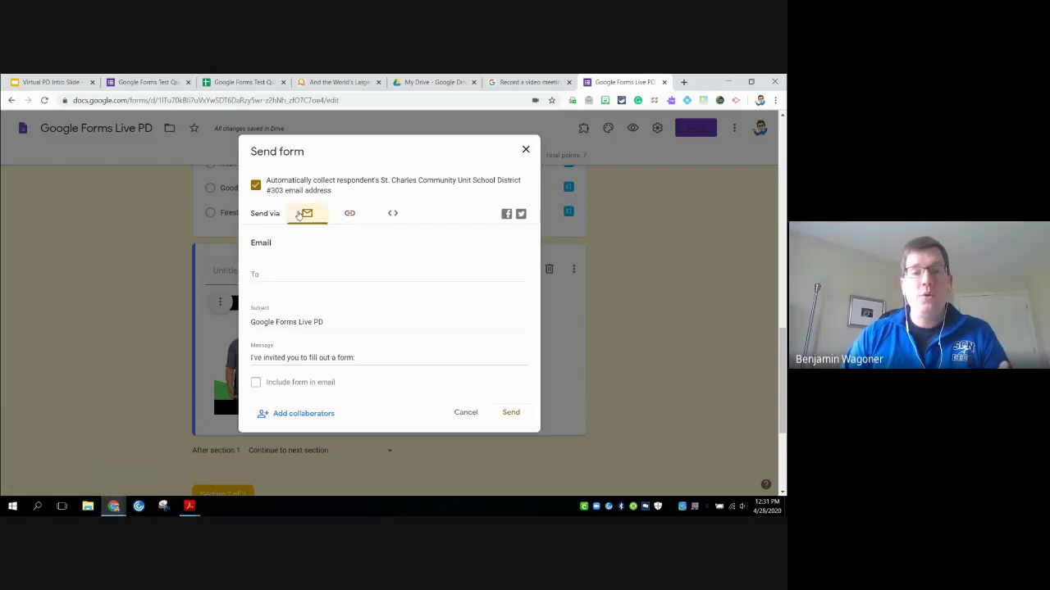
{"action": "left_click", "coordinate": [350, 215]}
{"action": "left_click", "coordinate": [391, 216]}
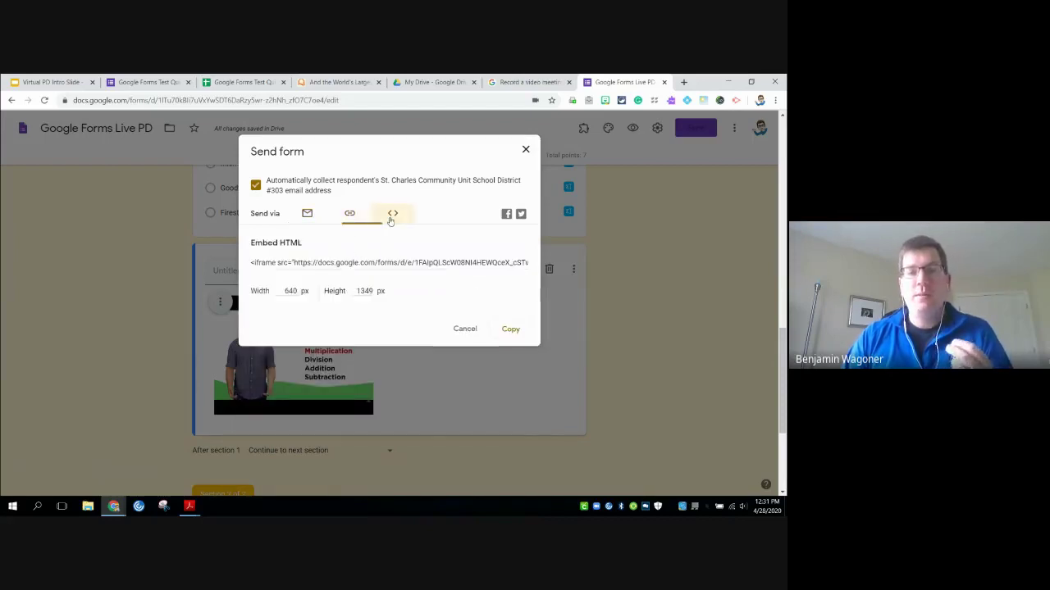
{"action": "left_click", "coordinate": [351, 216]}
Invite a colleague as a collaborator on the form with email notification, and close the sharing settings
{"action": "left_click", "coordinate": [308, 216]}
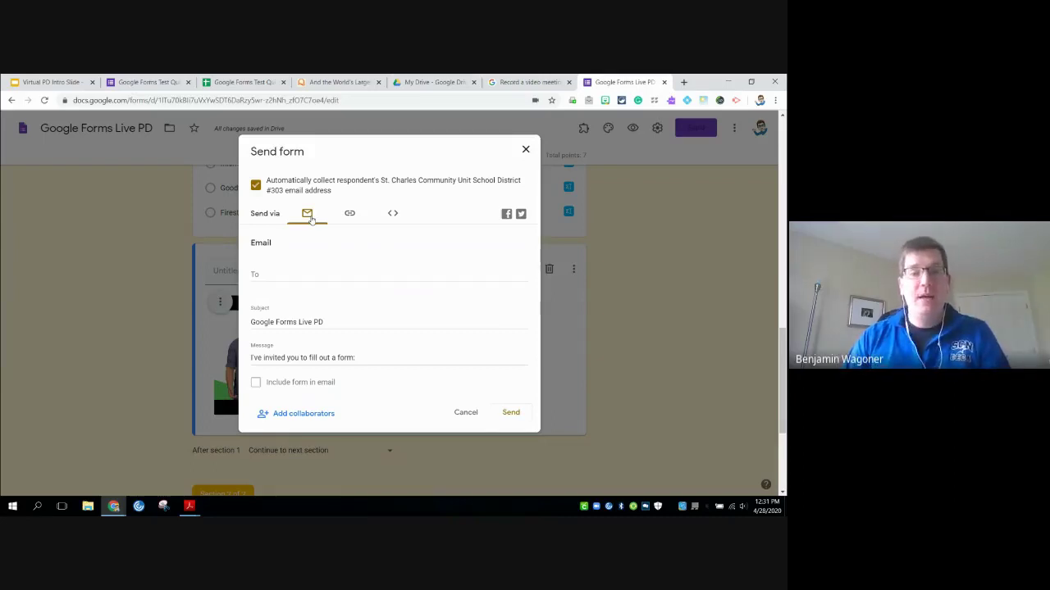
{"action": "left_click", "coordinate": [295, 417]}
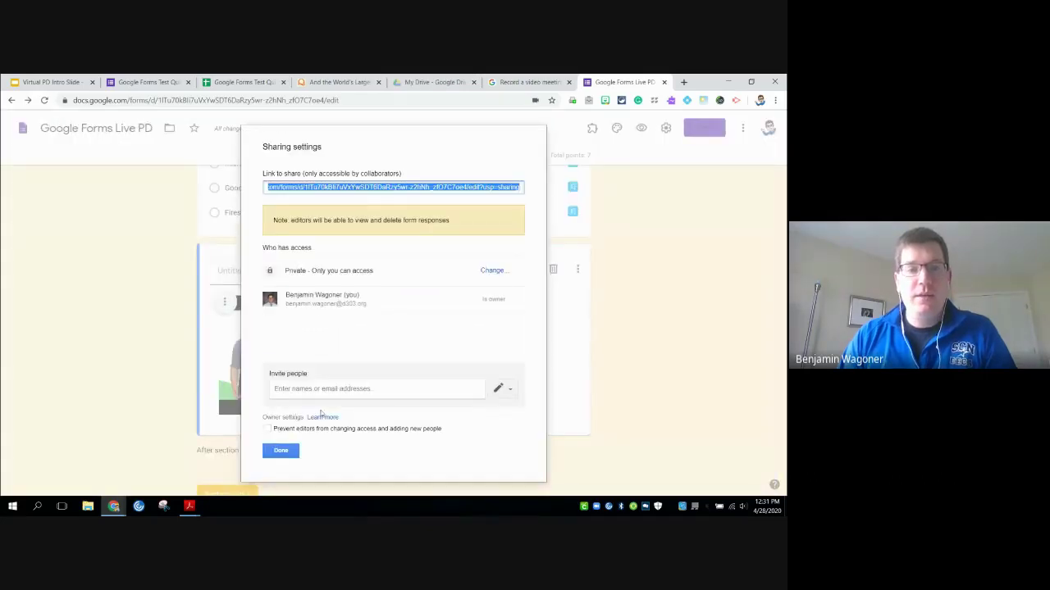
{"action": "left_click", "coordinate": [325, 391]}
{"action": "type", "text": "megh"}
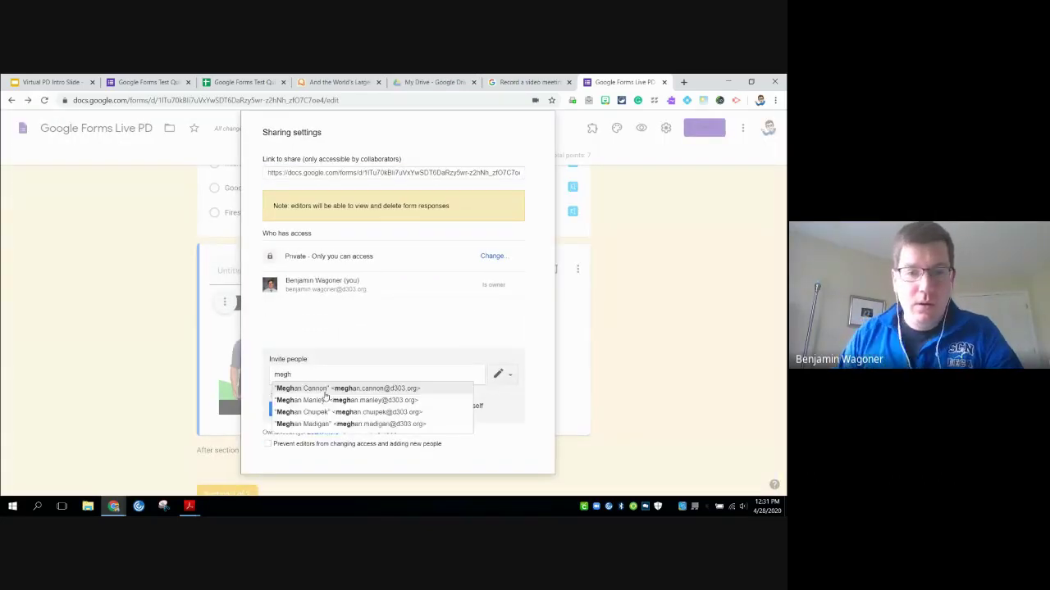
{"action": "left_click", "coordinate": [326, 390]}
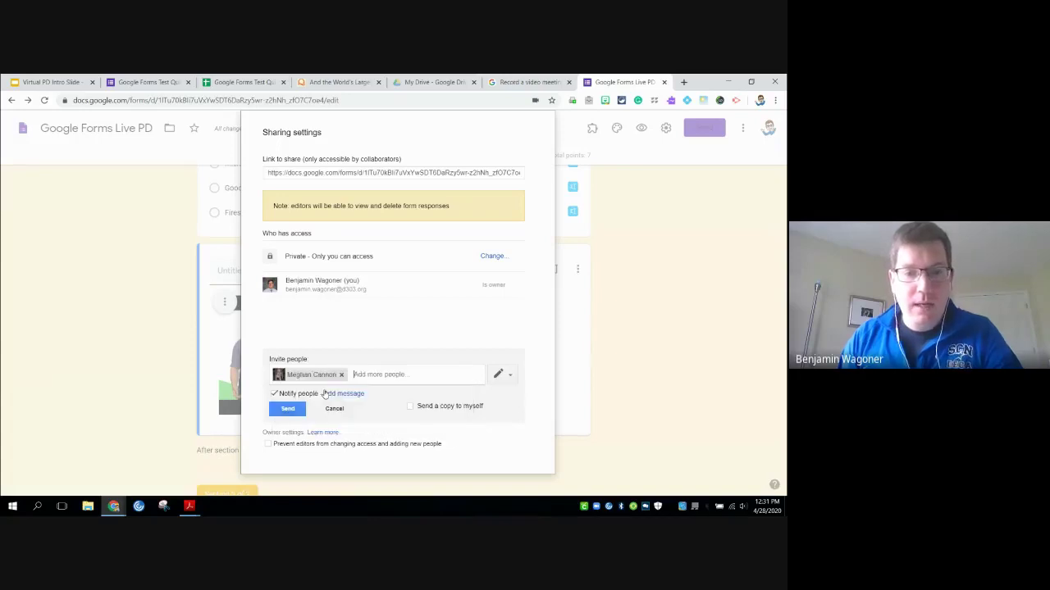
{"action": "left_click", "coordinate": [285, 410]}
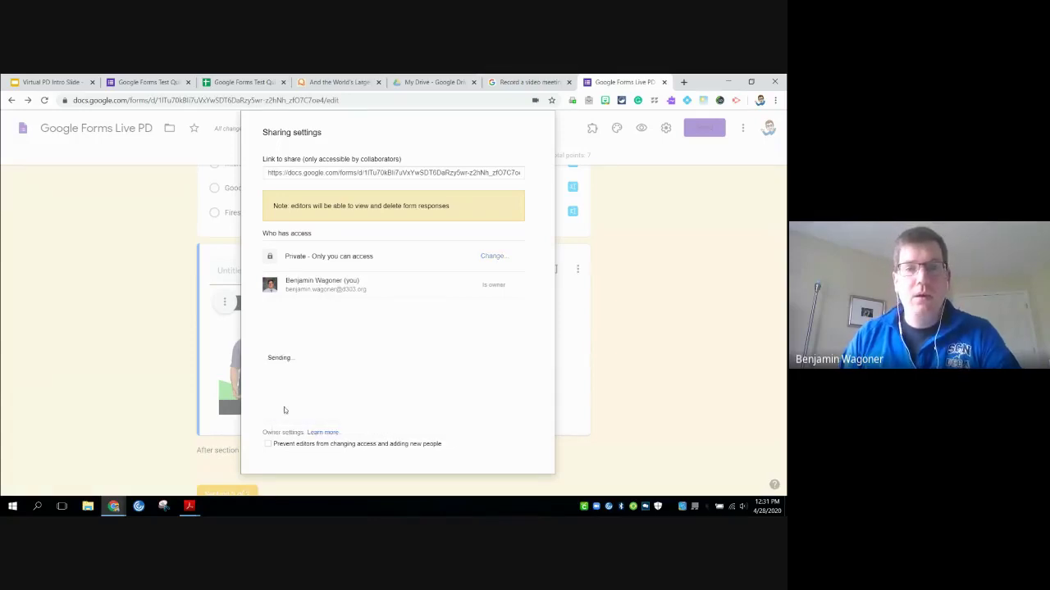
{"action": "left_click", "coordinate": [281, 436]}
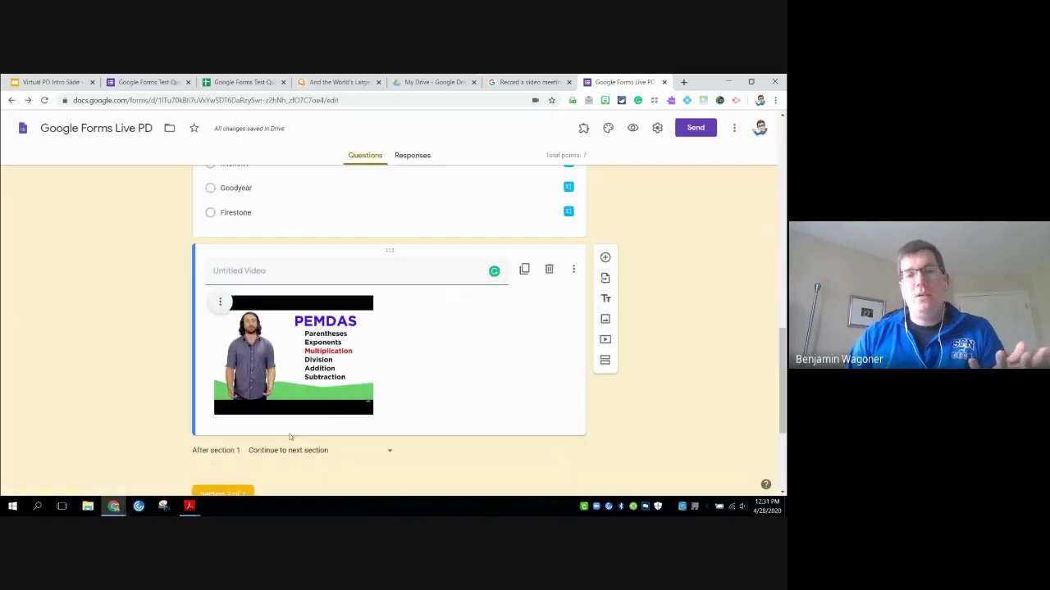
View the form's link option again, and open the classwork of "Sandbox of the MOST Fun 2019" in Google Classroom in a new tab
{"action": "left_click", "coordinate": [695, 129]}
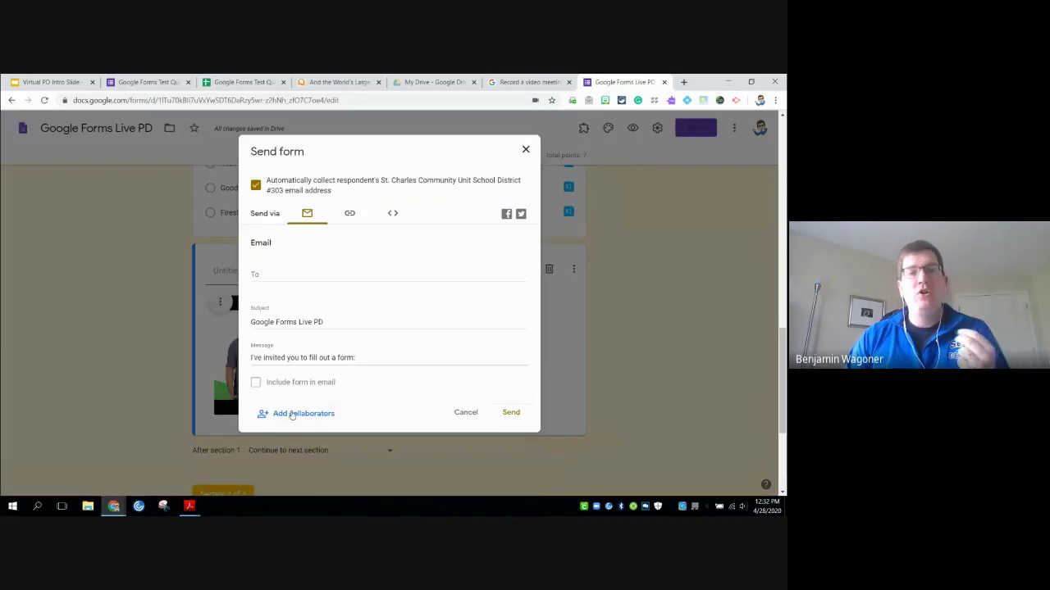
{"action": "left_click", "coordinate": [349, 215]}
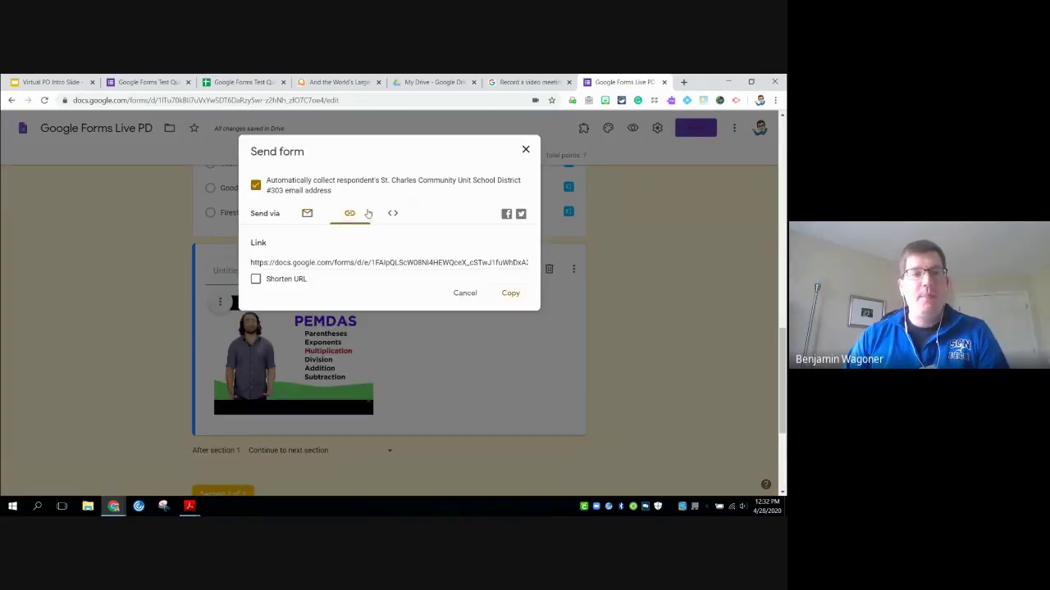
{"action": "left_click", "coordinate": [682, 83]}
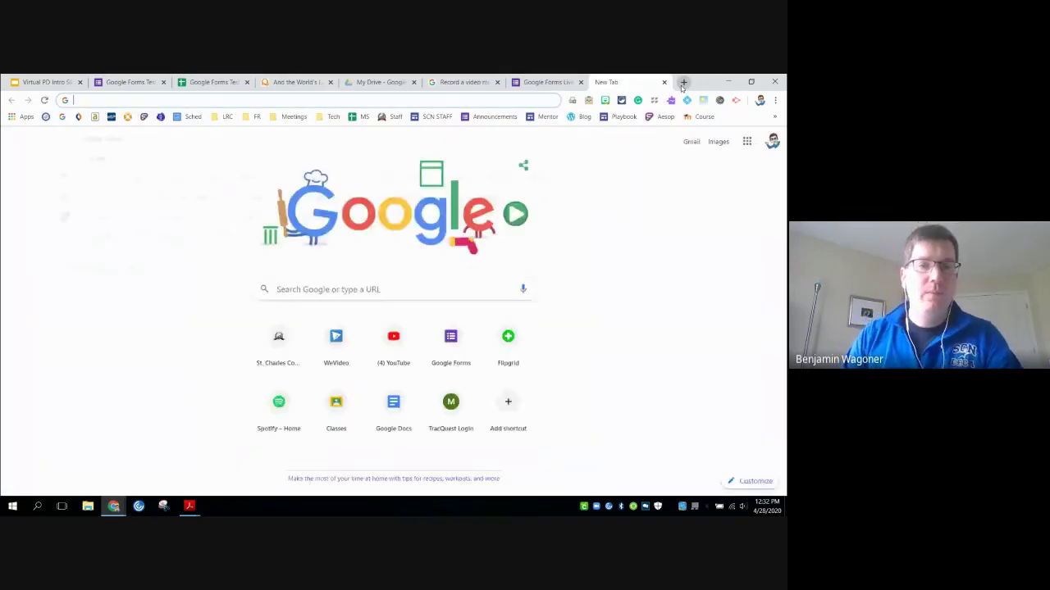
{"action": "type", "text": "cla"}
{"action": "key", "text": "Return"}
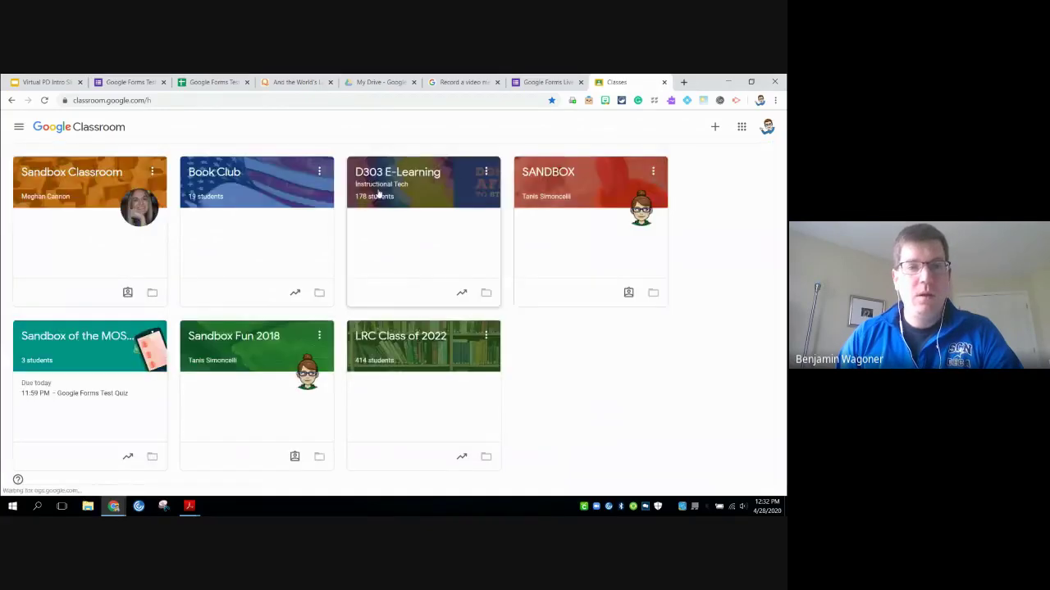
{"action": "left_click", "coordinate": [86, 328]}
{"action": "left_click", "coordinate": [362, 129]}
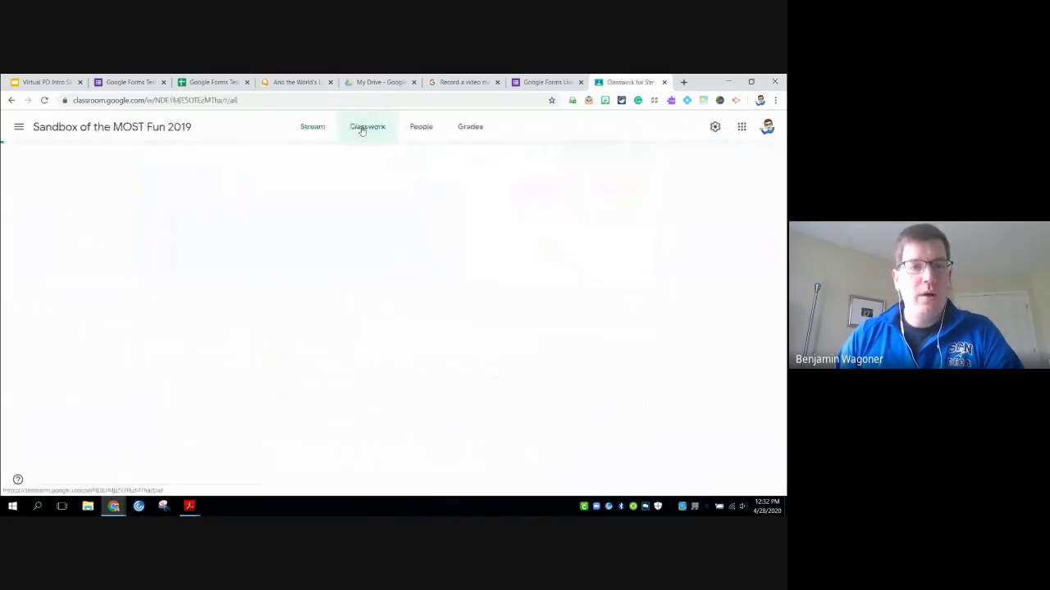
Create a regular assignment titled "Google Forms Live Quiz" with the instructions "Good luck!"
{"action": "left_click", "coordinate": [237, 165]}
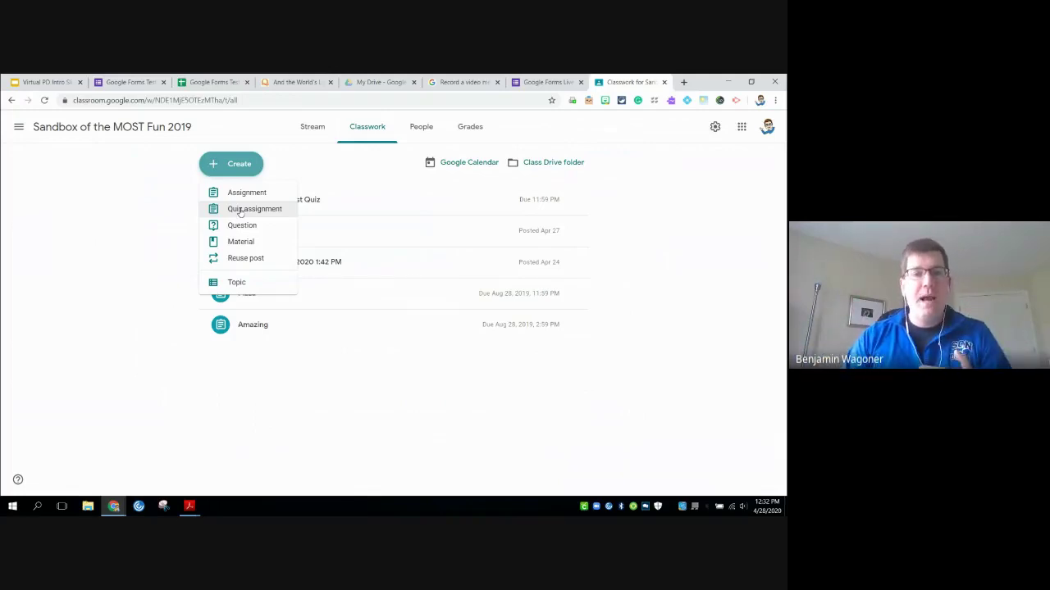
{"action": "left_click", "coordinate": [248, 198]}
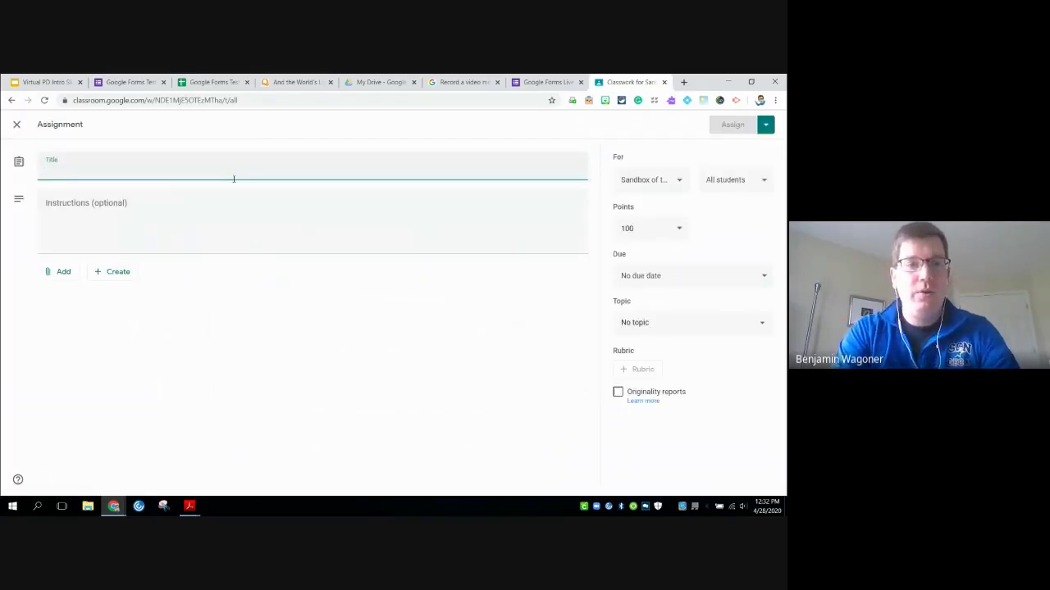
{"action": "type", "text": "Google Fr"}
{"action": "type", "text": "om"}
{"action": "key", "text": "BackSpace"}
{"action": "key", "text": "BackSpace"}
{"action": "key", "text": "BackSpace"}
{"action": "type", "text": "orms Live Quiz"}
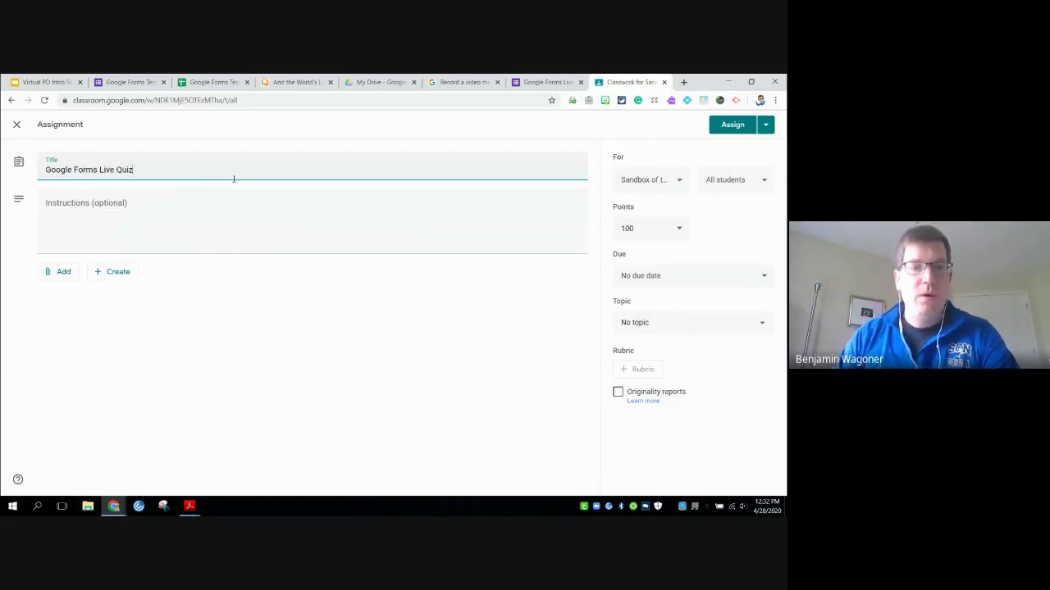
{"action": "left_click", "coordinate": [217, 215]}
{"action": "type", "text": "Good luck!"}
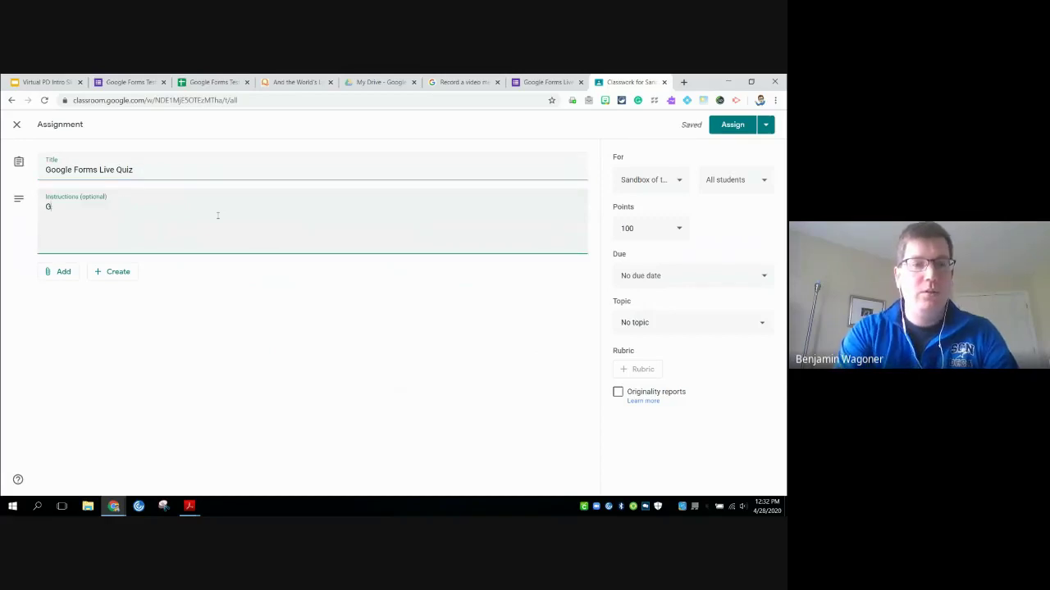
Attach the recent Google Drive form "Google Forms Live PD" to the assignment
{"action": "left_click", "coordinate": [71, 276]}
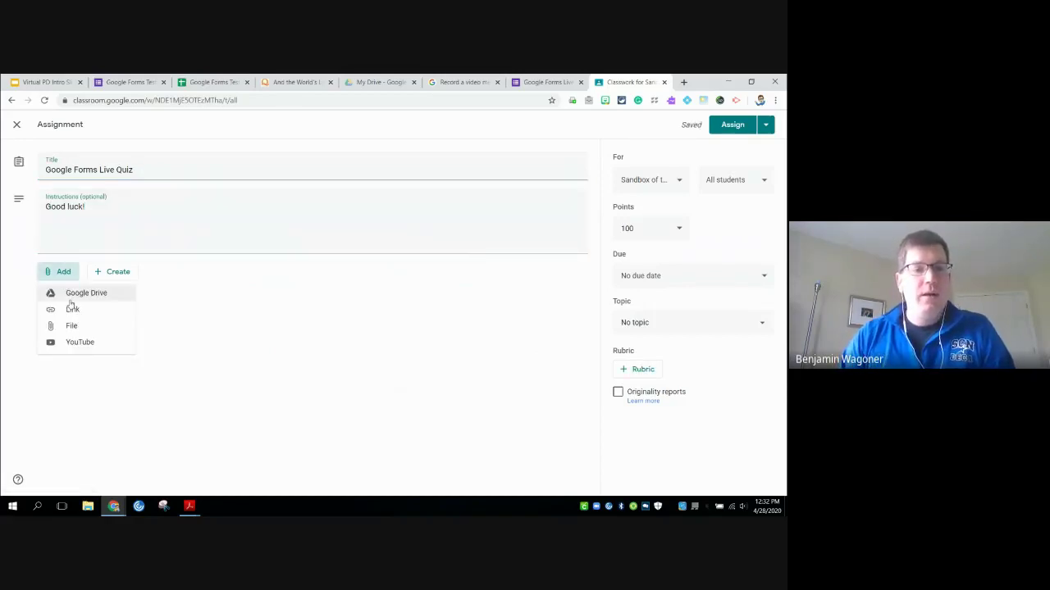
{"action": "left_click", "coordinate": [79, 295]}
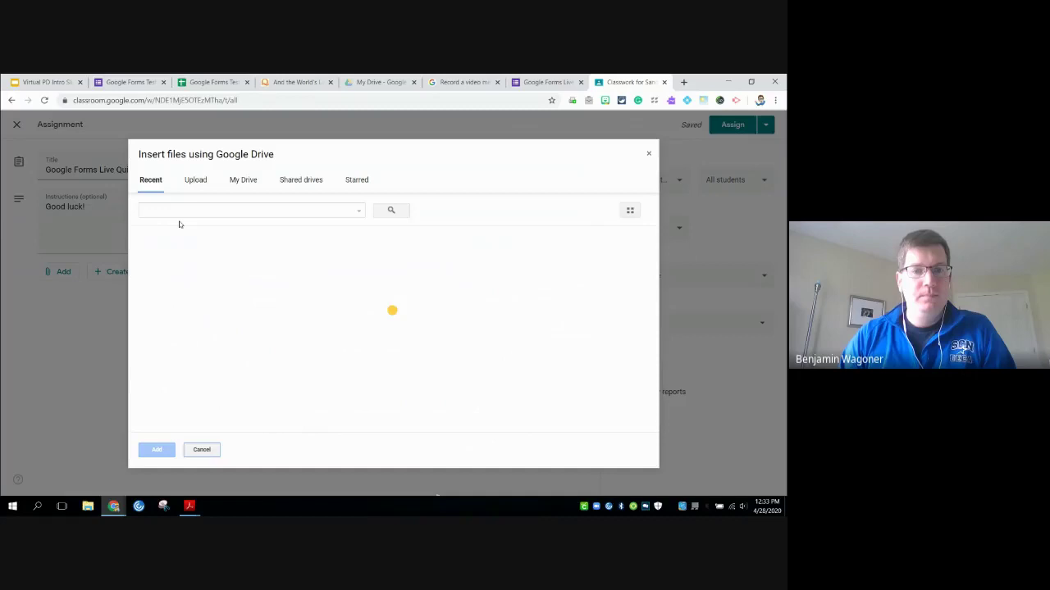
{"action": "left_click", "coordinate": [196, 285]}
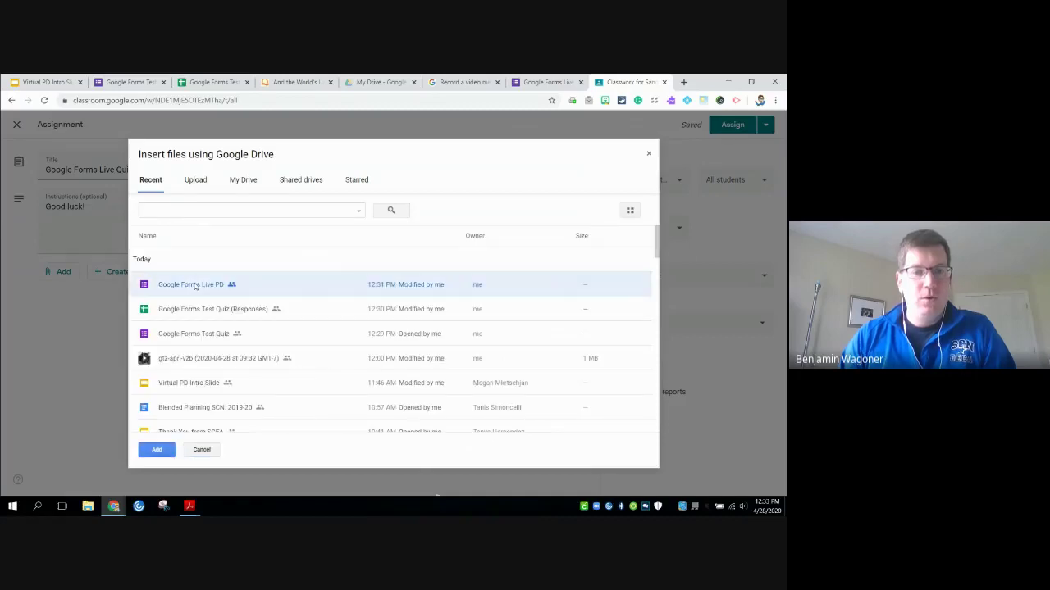
{"action": "left_click", "coordinate": [158, 449]}
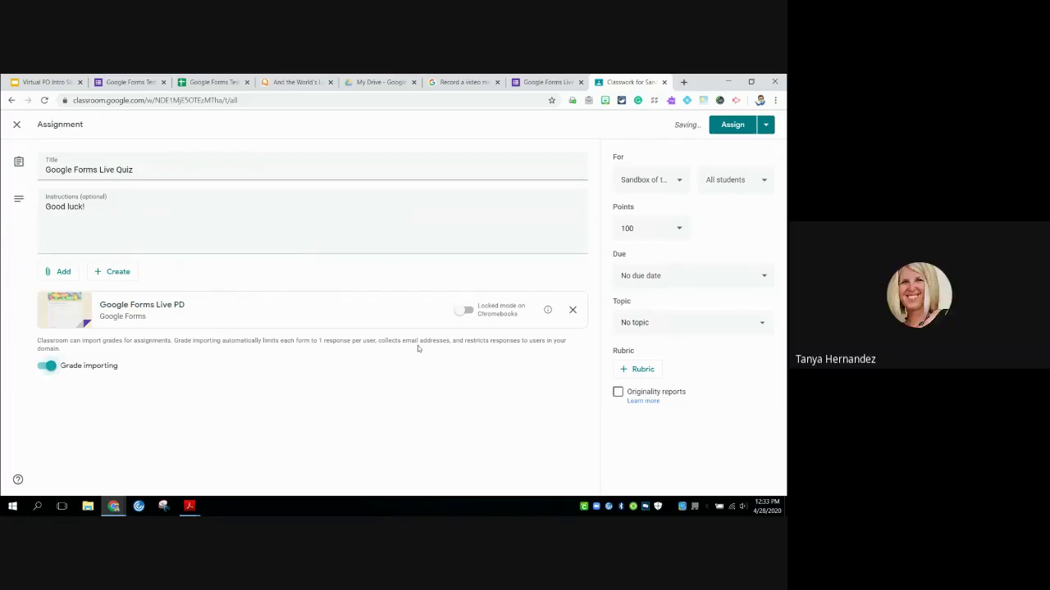
Check the assignment's locked mode setting for Chromebooks and the choice of students who receive it
{"action": "left_click", "coordinate": [464, 312]}
{"action": "left_click", "coordinate": [465, 311]}
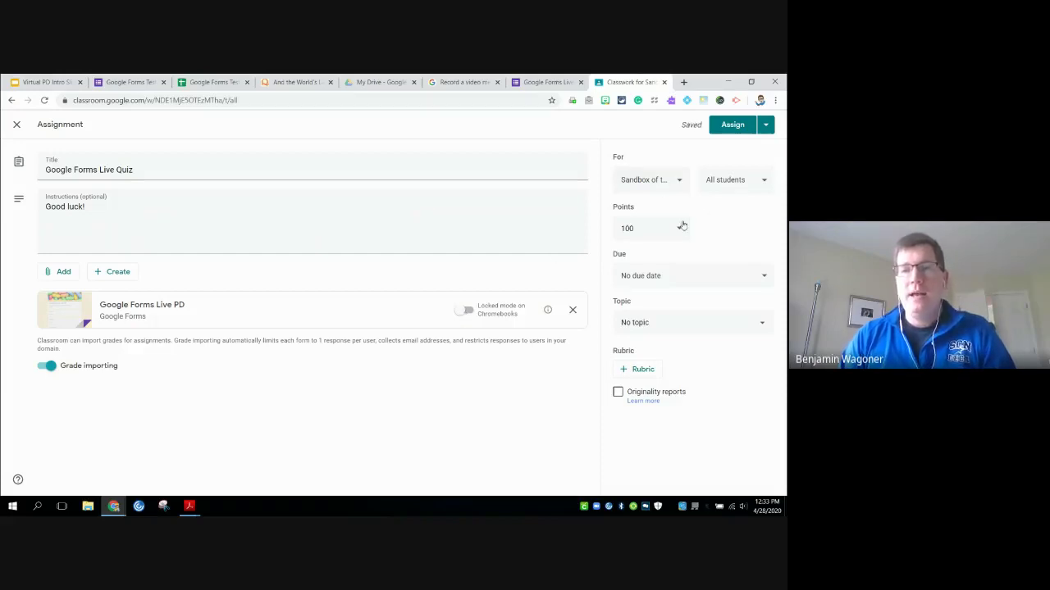
{"action": "left_click", "coordinate": [747, 180]}
{"action": "left_click", "coordinate": [748, 183]}
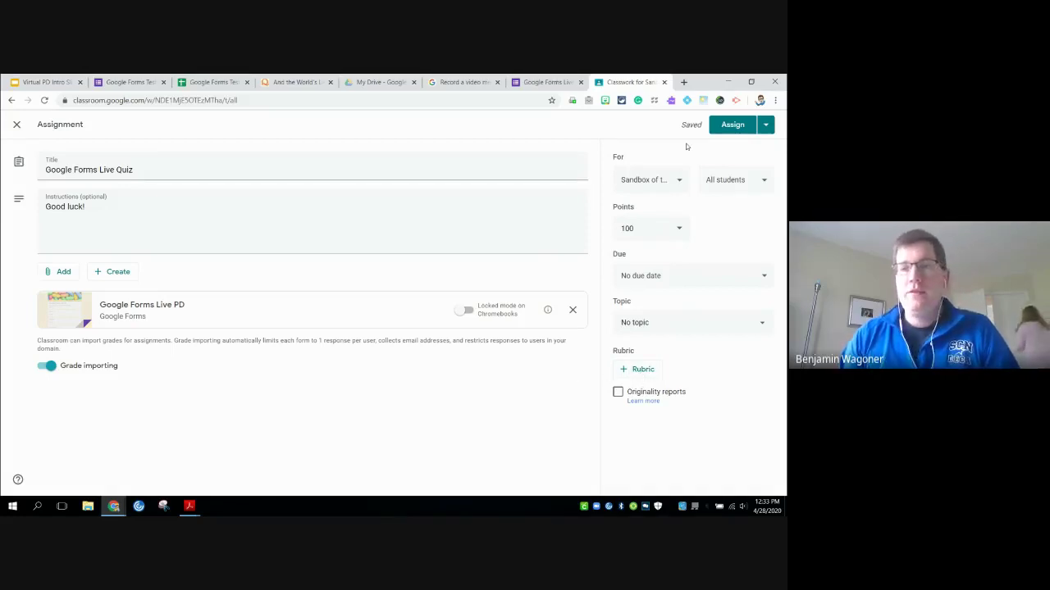
Set the due date to Apr 30, 2020 at 11:59 PM and assign the quiz to all students in the class
{"action": "left_click", "coordinate": [672, 276]}
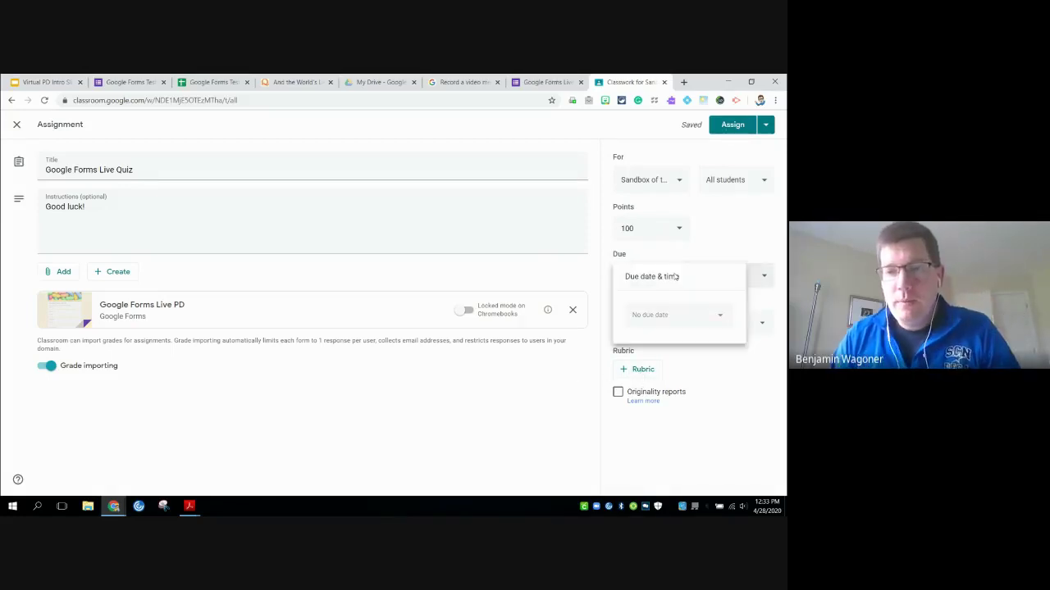
{"action": "left_click", "coordinate": [660, 319]}
{"action": "left_click", "coordinate": [701, 426]}
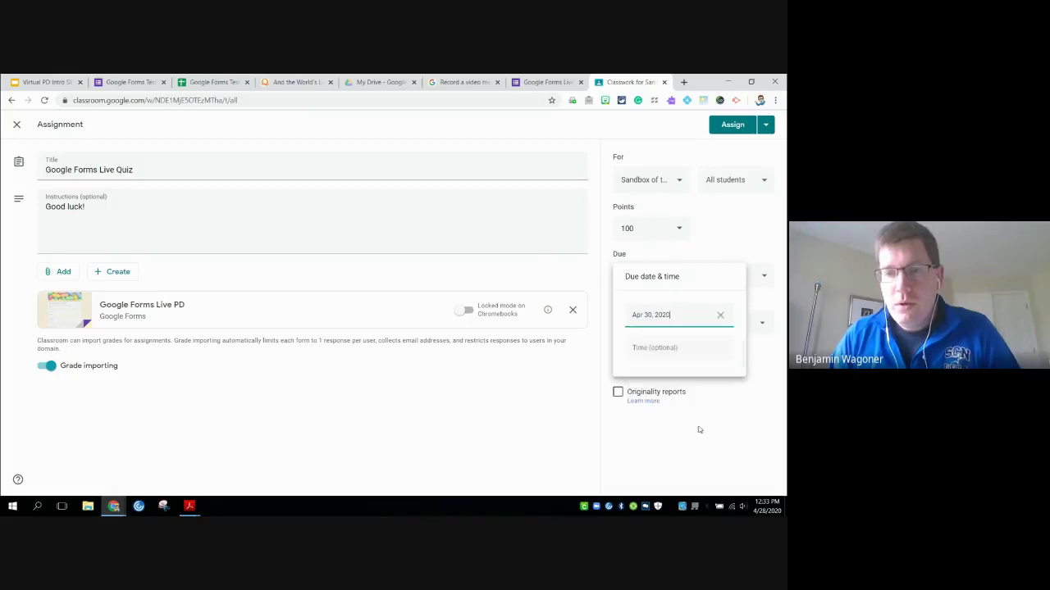
{"action": "left_click", "coordinate": [685, 347]}
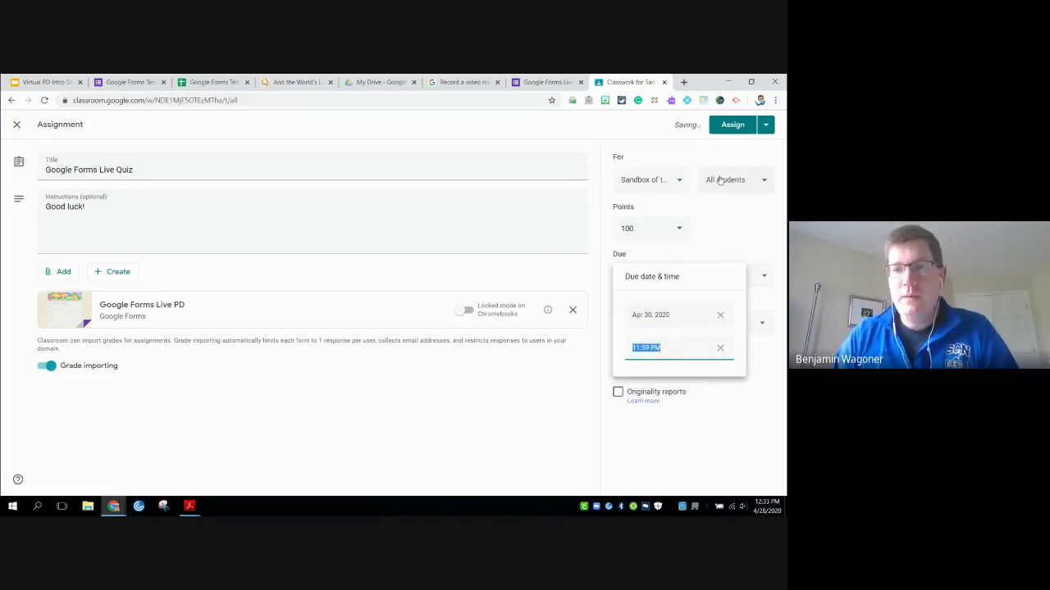
{"action": "left_click", "coordinate": [710, 211]}
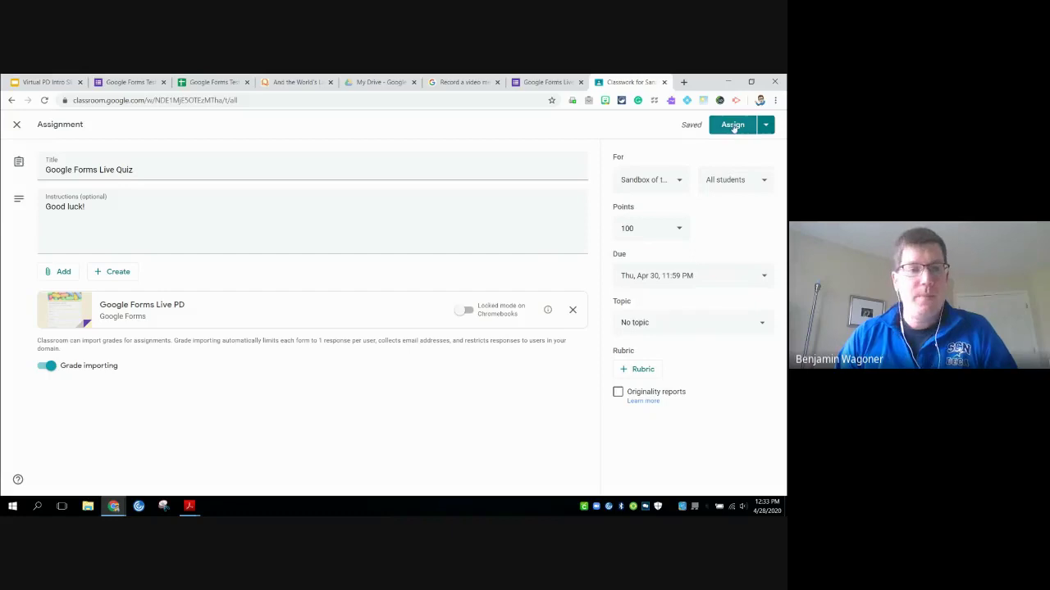
{"action": "left_click", "coordinate": [734, 125]}
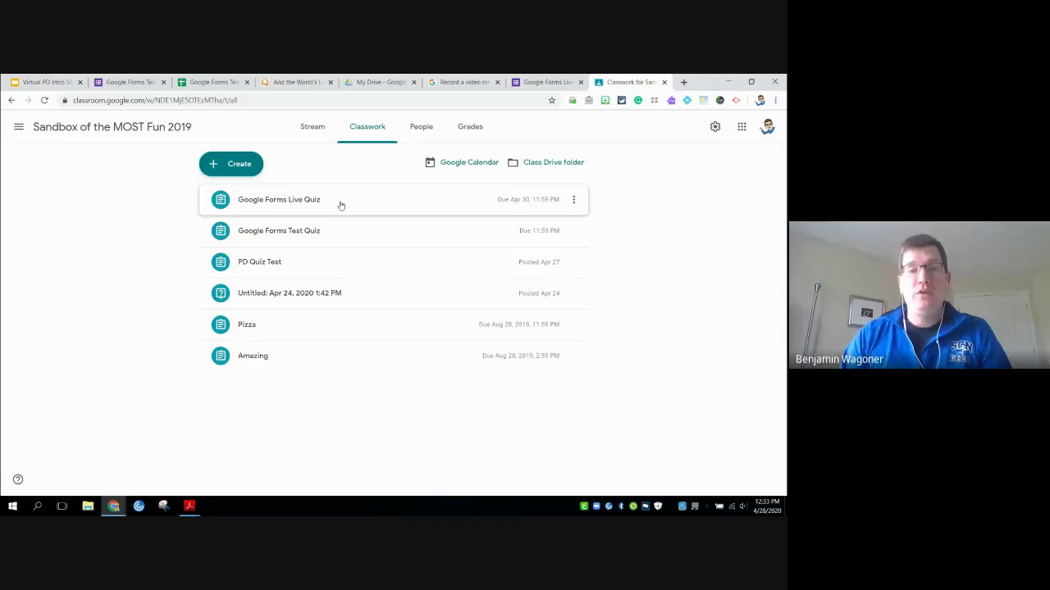
Open the student work for the "Google Forms Test Quiz" assignment to see who has turned it in
{"action": "left_click", "coordinate": [321, 230]}
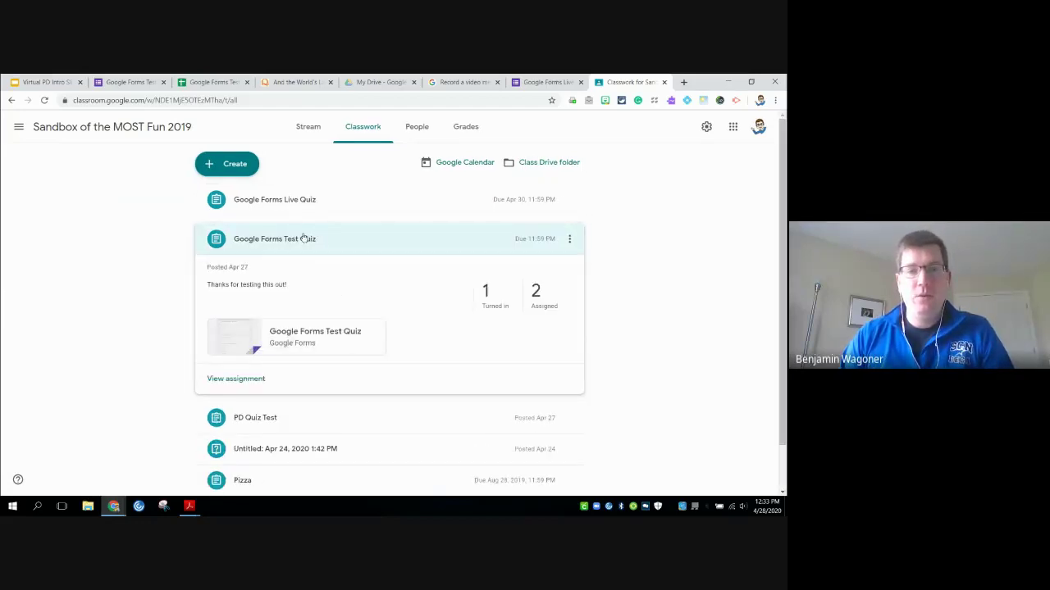
{"action": "left_click", "coordinate": [303, 237]}
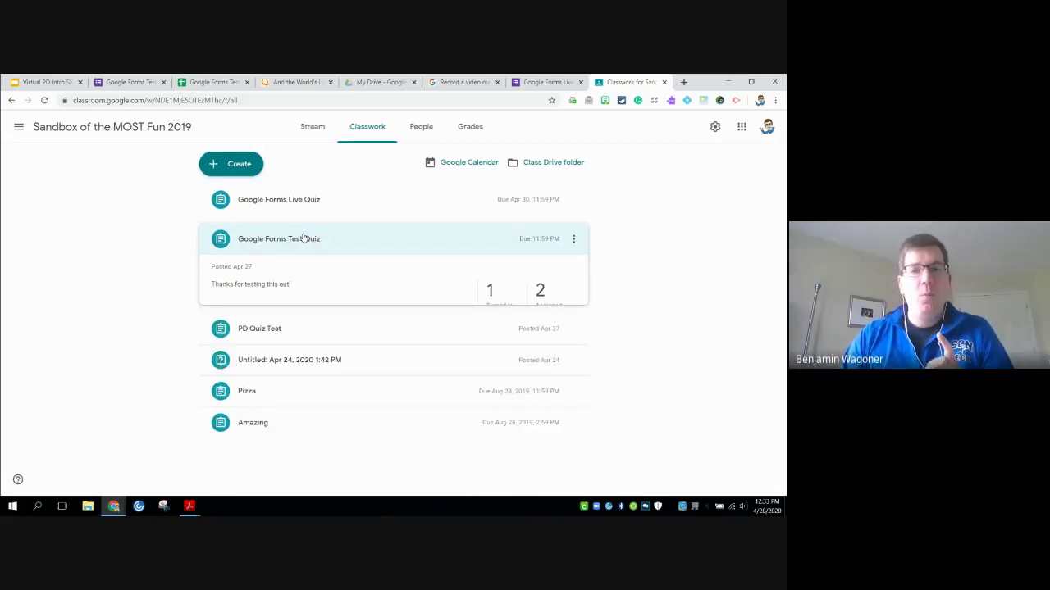
{"action": "left_click", "coordinate": [253, 377]}
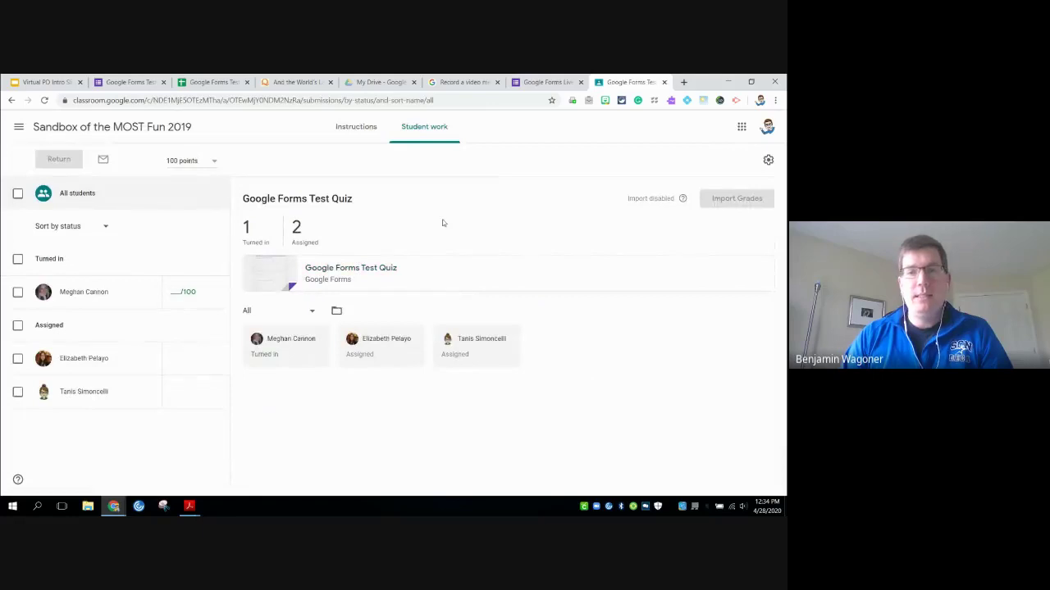
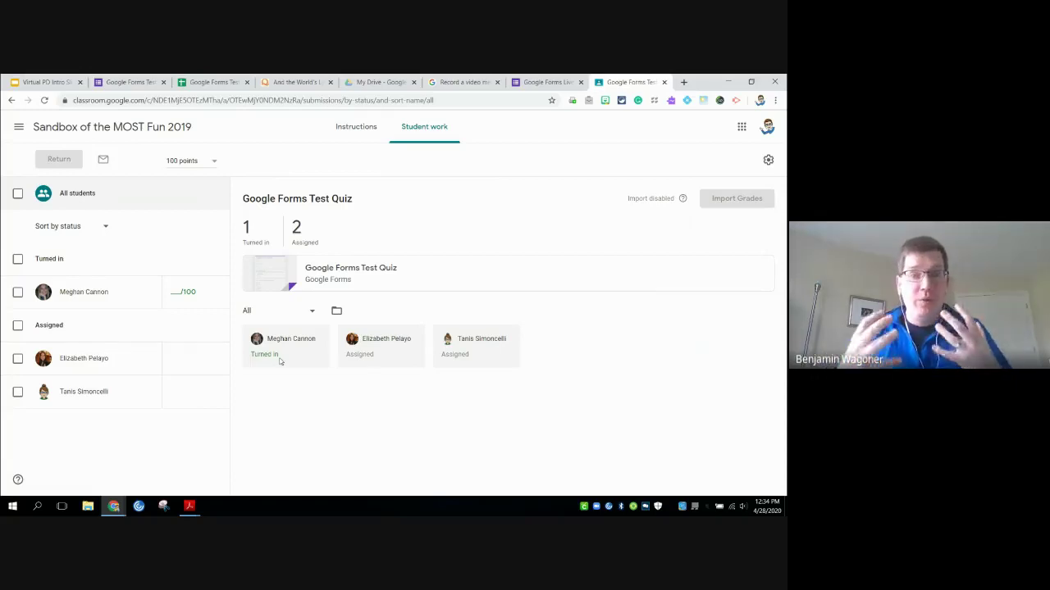
Review the attached test quiz form's responses in the summary, individual and question views, and check its linked response spreadsheet
{"action": "left_click", "coordinate": [364, 277]}
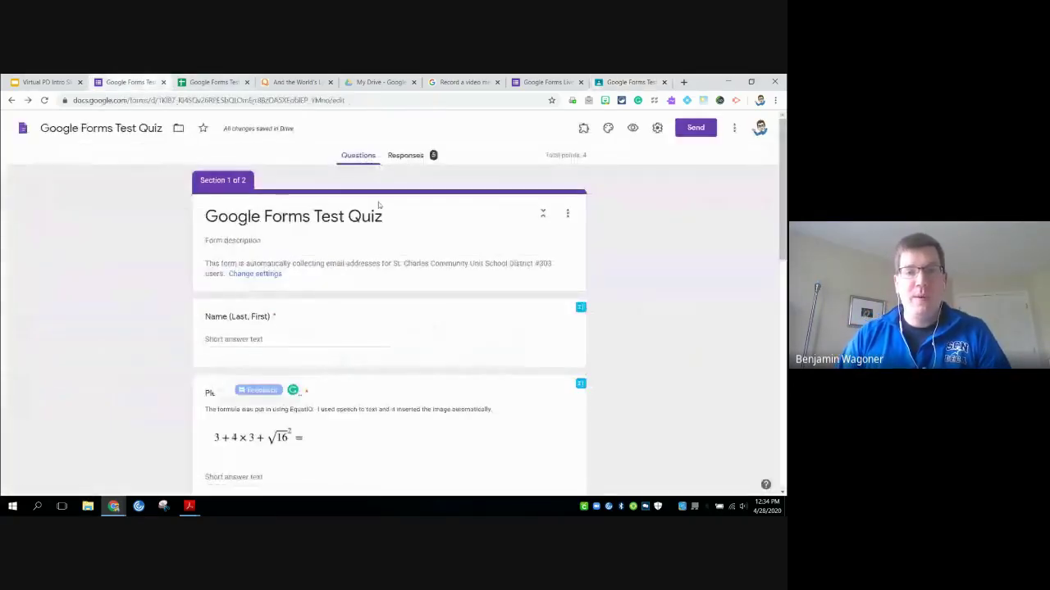
{"action": "left_click", "coordinate": [401, 157]}
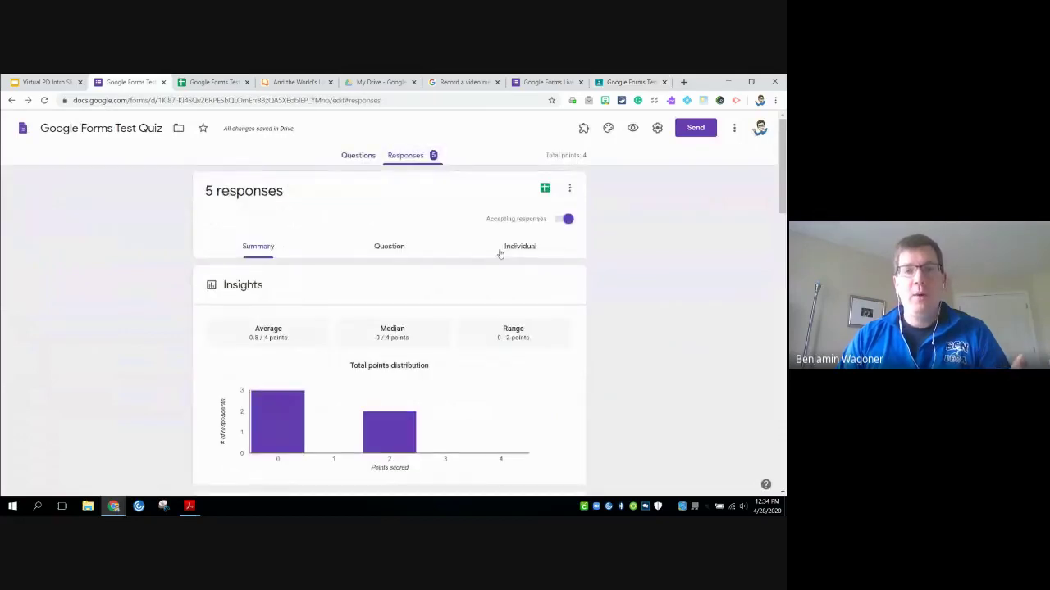
{"action": "left_click", "coordinate": [500, 254]}
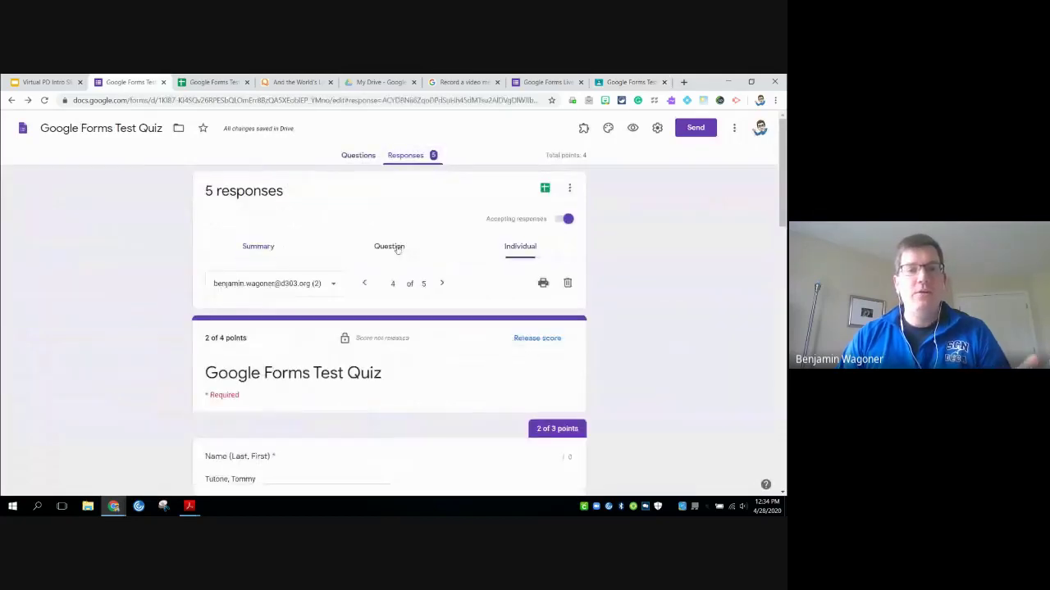
{"action": "left_click", "coordinate": [215, 81]}
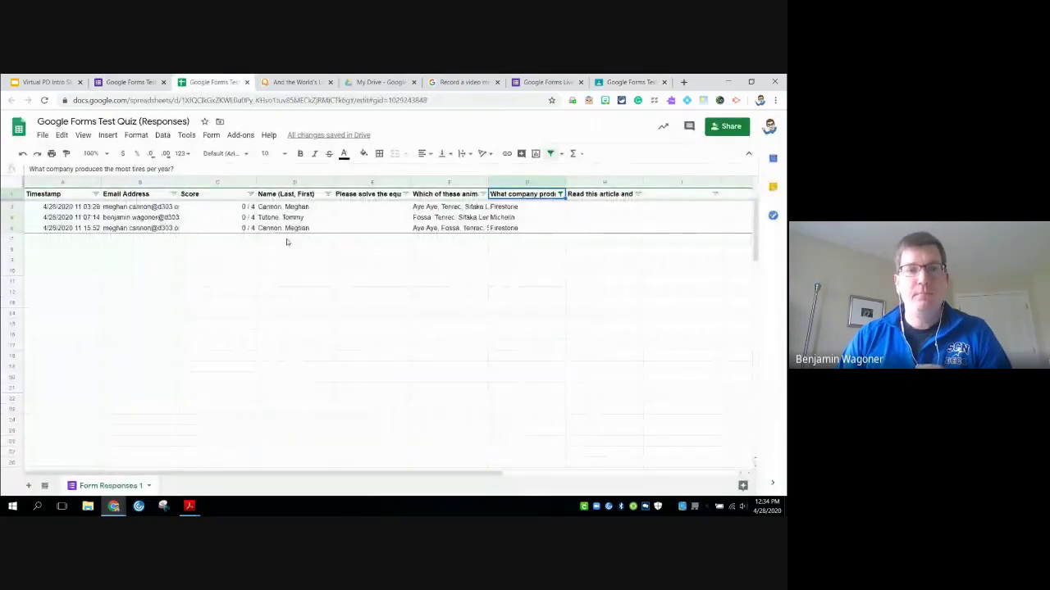
{"action": "left_click", "coordinate": [138, 82]}
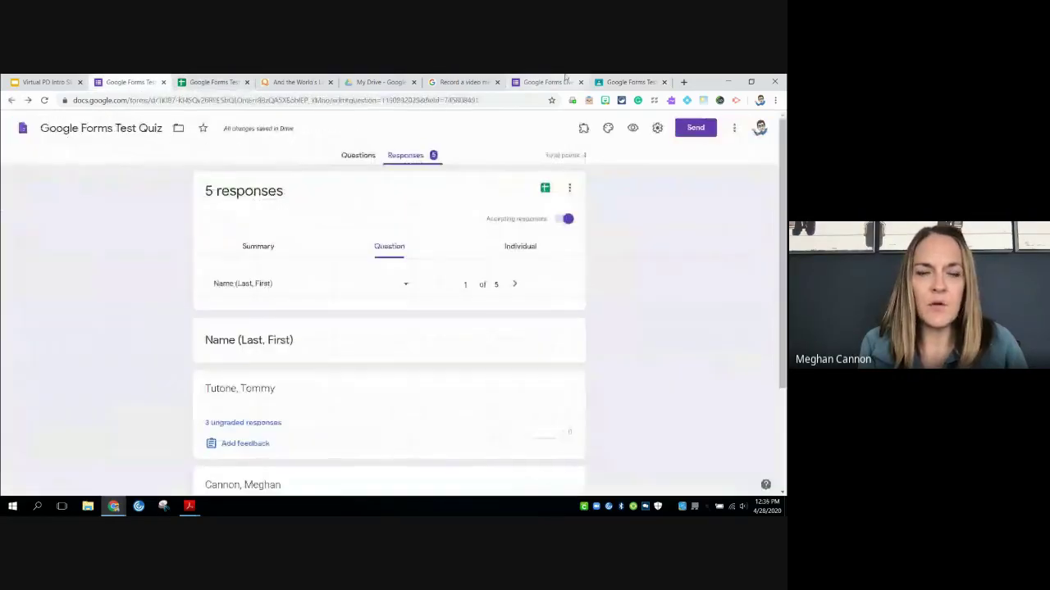
Return to Google Classroom, view the class gradebook and inspect the PD Quiz Test student work with its grade import option
{"action": "left_click", "coordinate": [564, 78]}
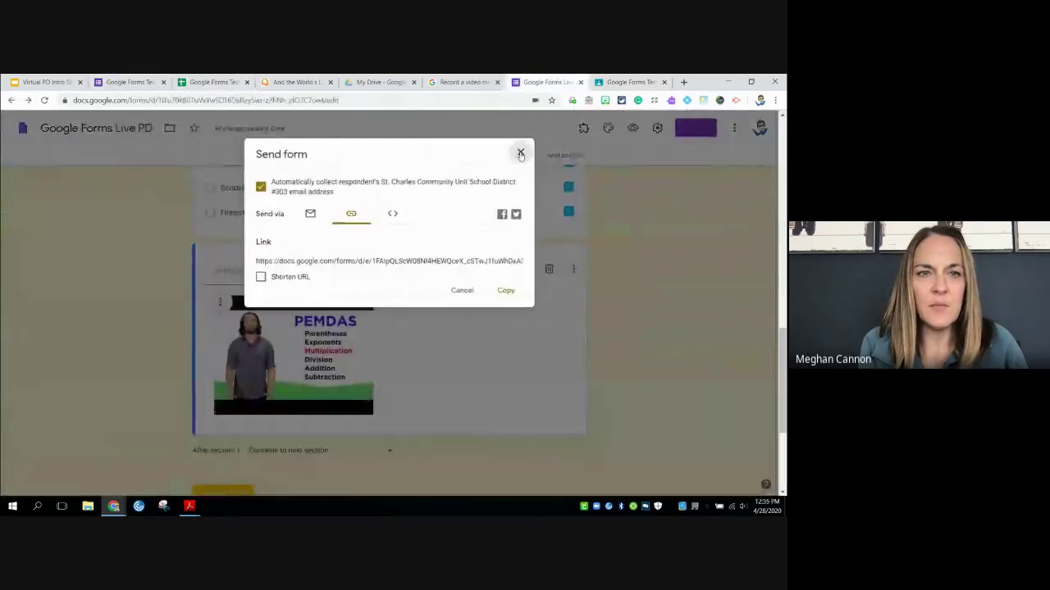
{"action": "left_click", "coordinate": [627, 82]}
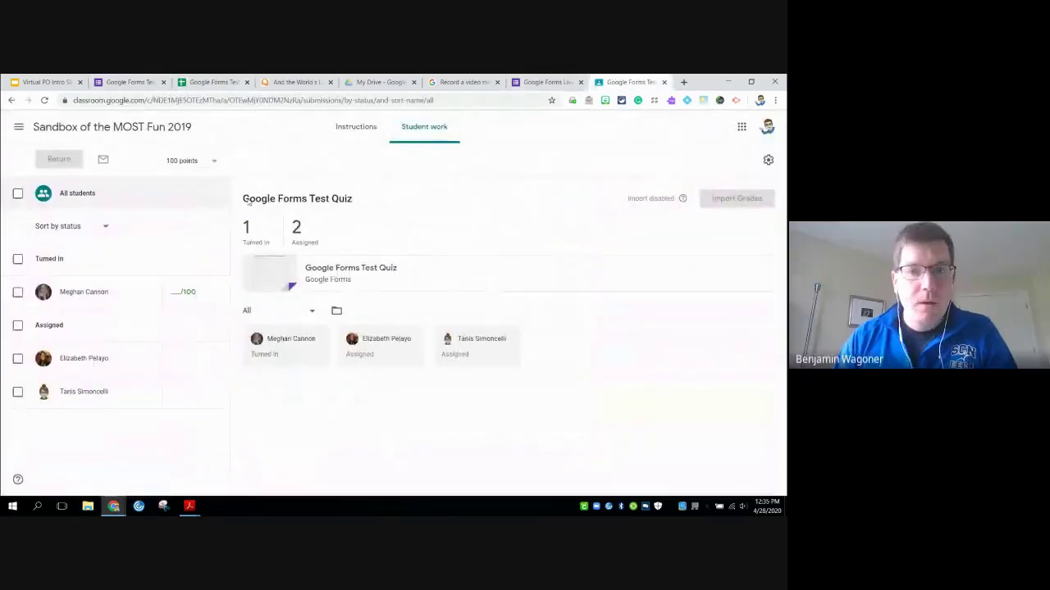
{"action": "left_click", "coordinate": [74, 128]}
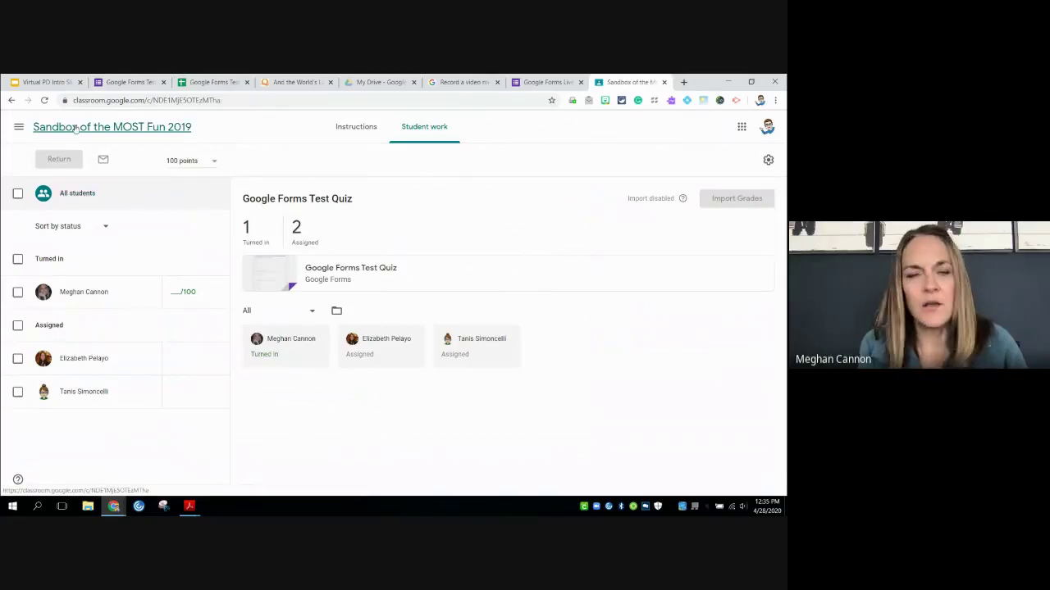
{"action": "left_click", "coordinate": [462, 126]}
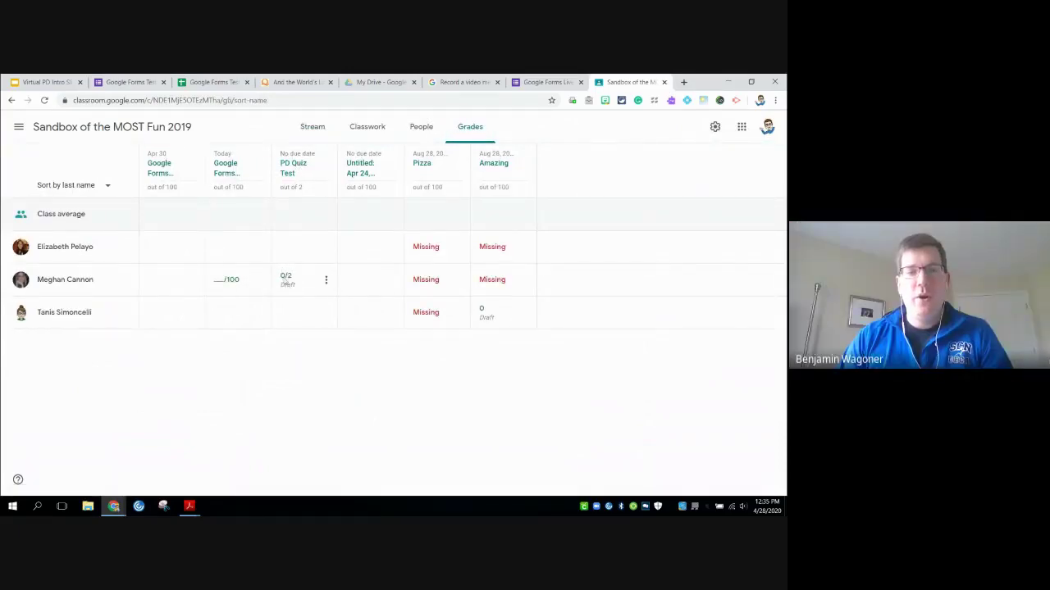
{"action": "left_click", "coordinate": [295, 169]}
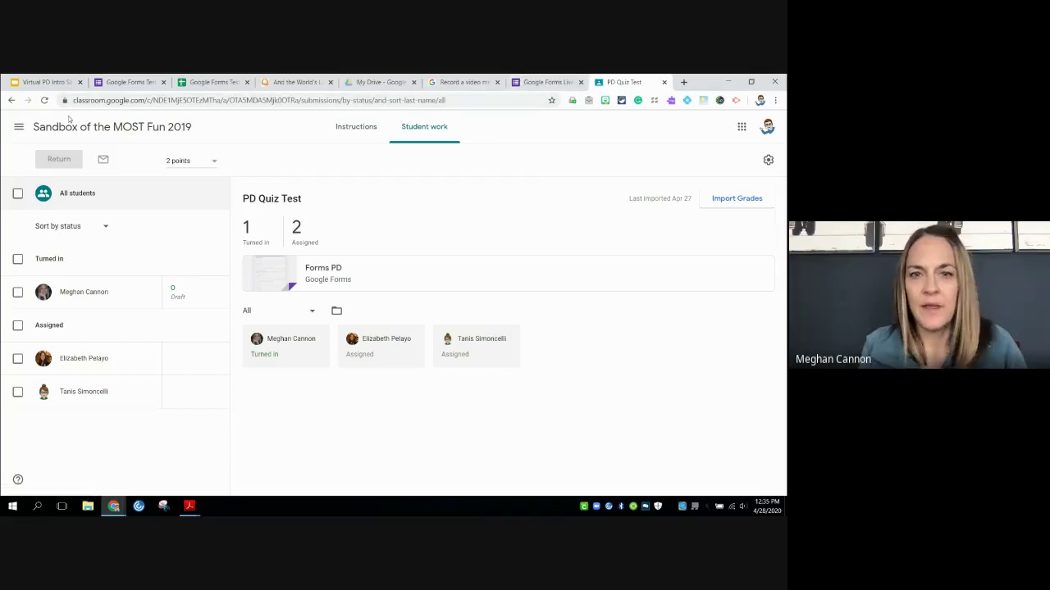
{"action": "left_click", "coordinate": [11, 100]}
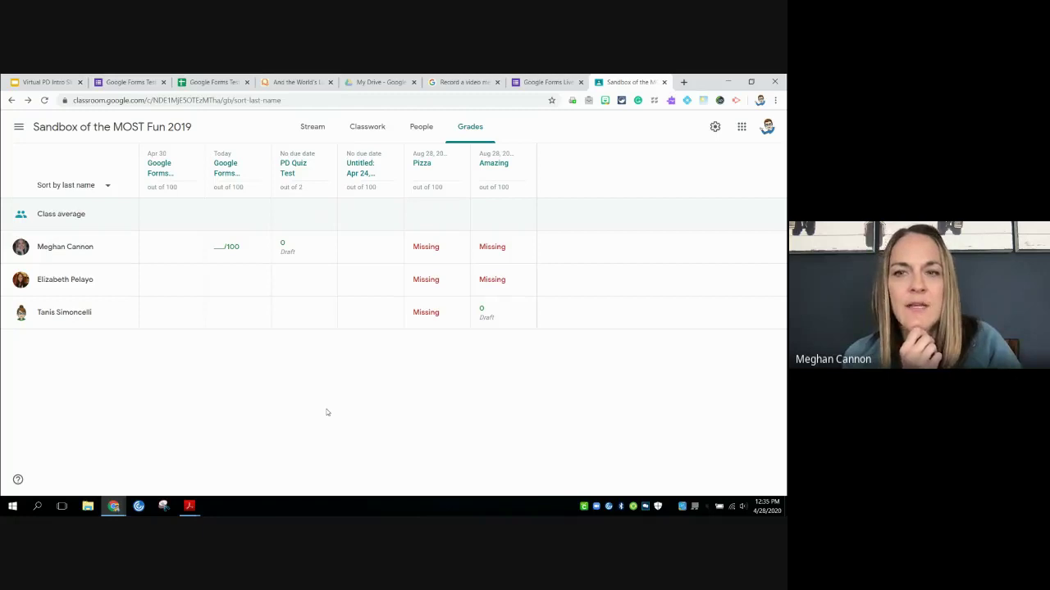
Switch back to the "Google Forms Live PD" form and open the "Solve the equation." question for editing
{"action": "left_click", "coordinate": [553, 82]}
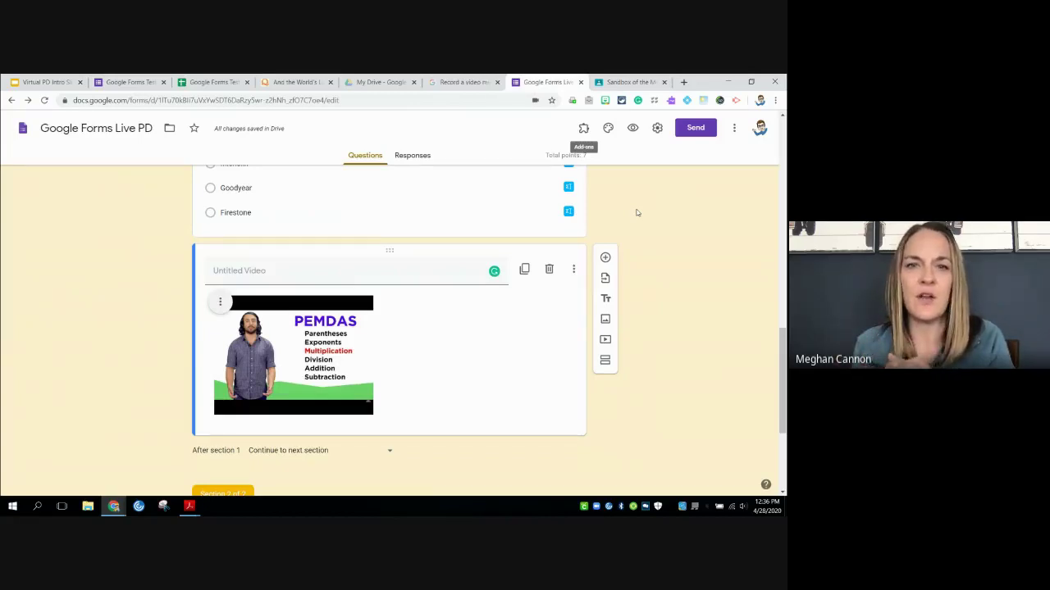
{"action": "scroll", "coordinate": [621, 220], "scroll_direction": "up", "scroll_amount": 1}
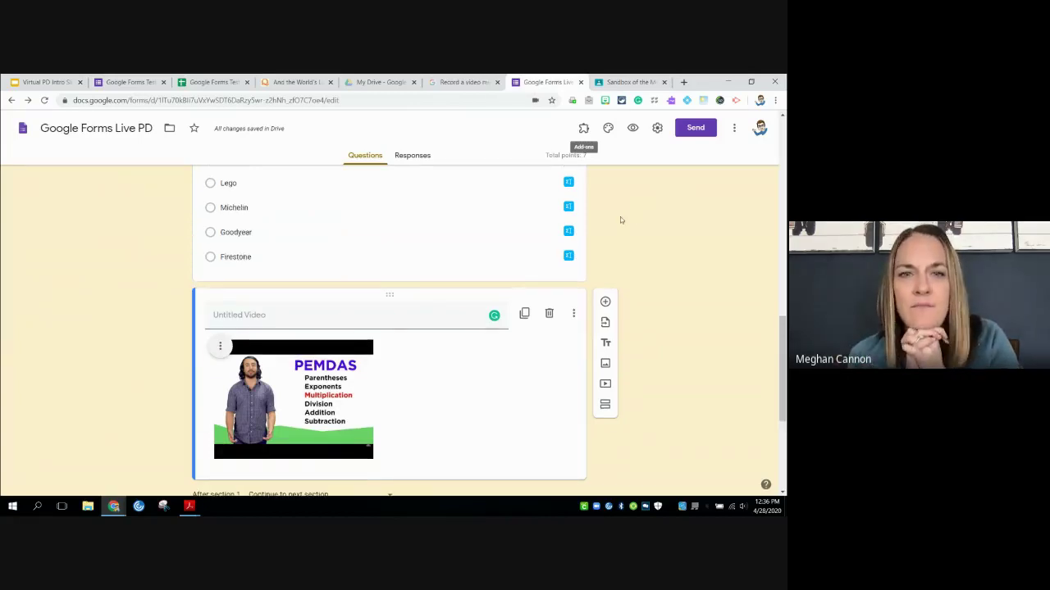
{"action": "scroll", "coordinate": [621, 220], "scroll_direction": "up", "scroll_amount": 6}
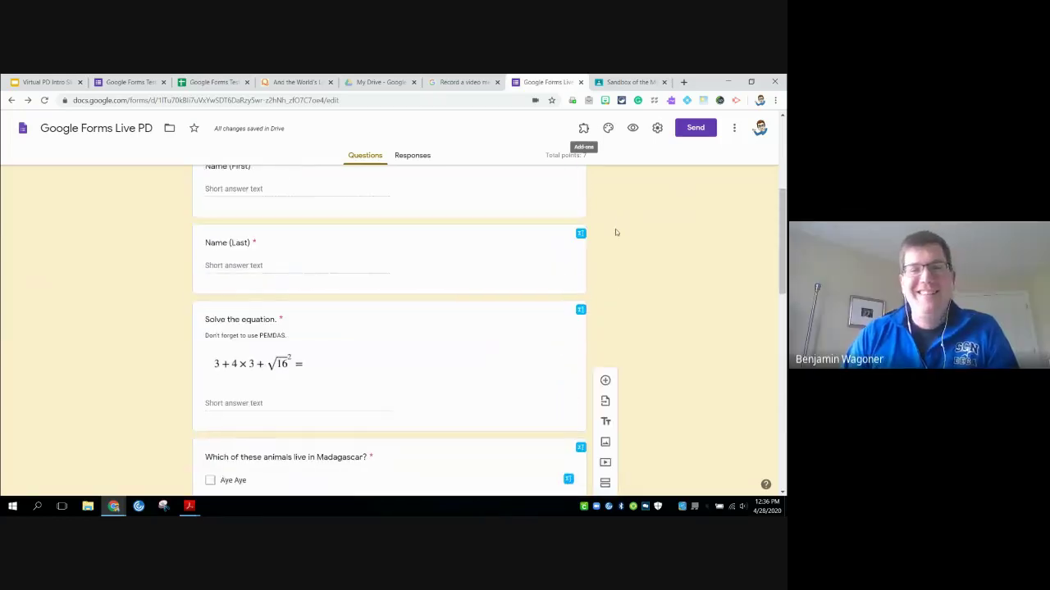
{"action": "scroll", "coordinate": [609, 242], "scroll_direction": "down", "scroll_amount": 1}
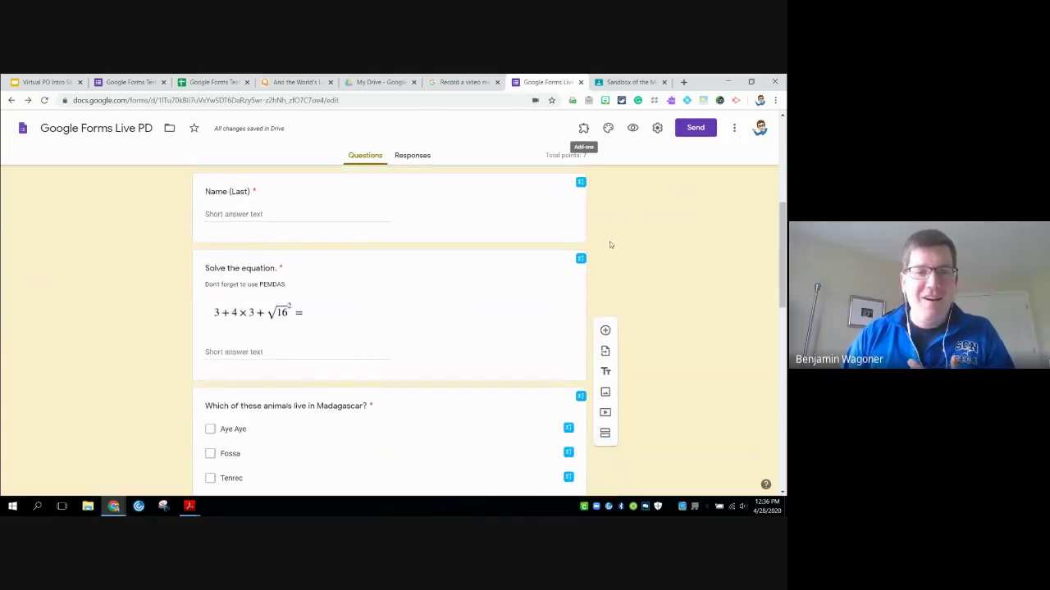
{"action": "left_click", "coordinate": [334, 294]}
{"action": "scroll", "coordinate": [273, 358], "scroll_direction": "down", "scroll_amount": 2}
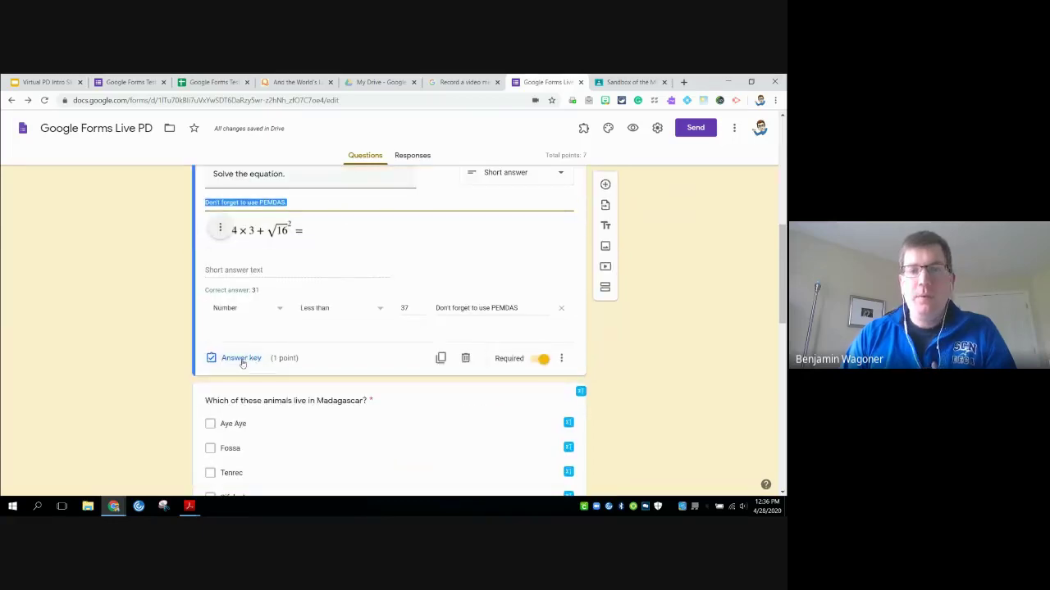
{"action": "scroll", "coordinate": [509, 253], "scroll_direction": "up", "scroll_amount": 1}
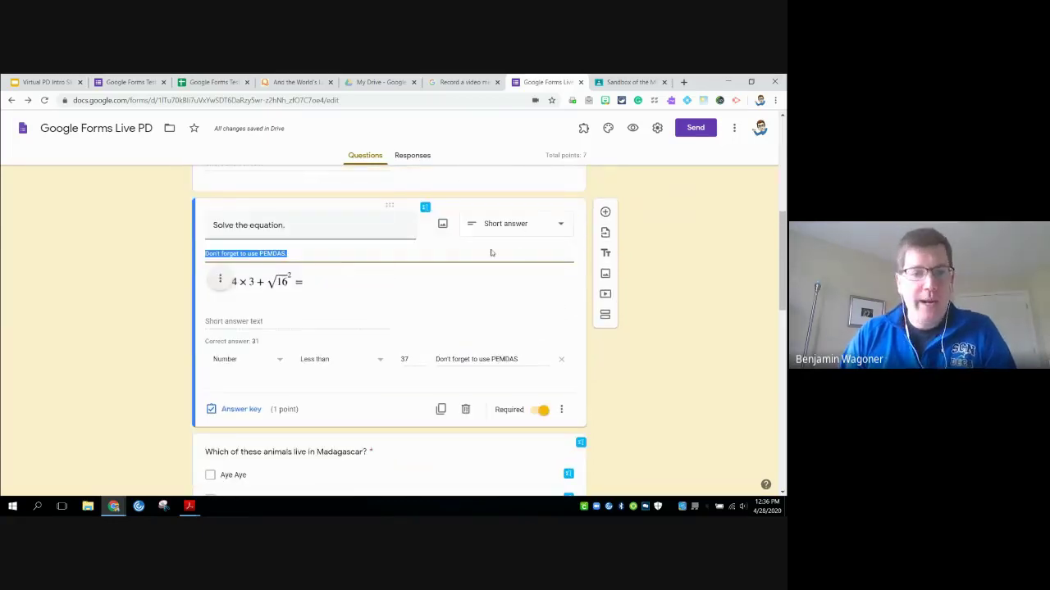
In the equation question's answer key, add two placeholder correct answers and turn off "Mark all other answers incorrect"
{"action": "left_click", "coordinate": [244, 409]}
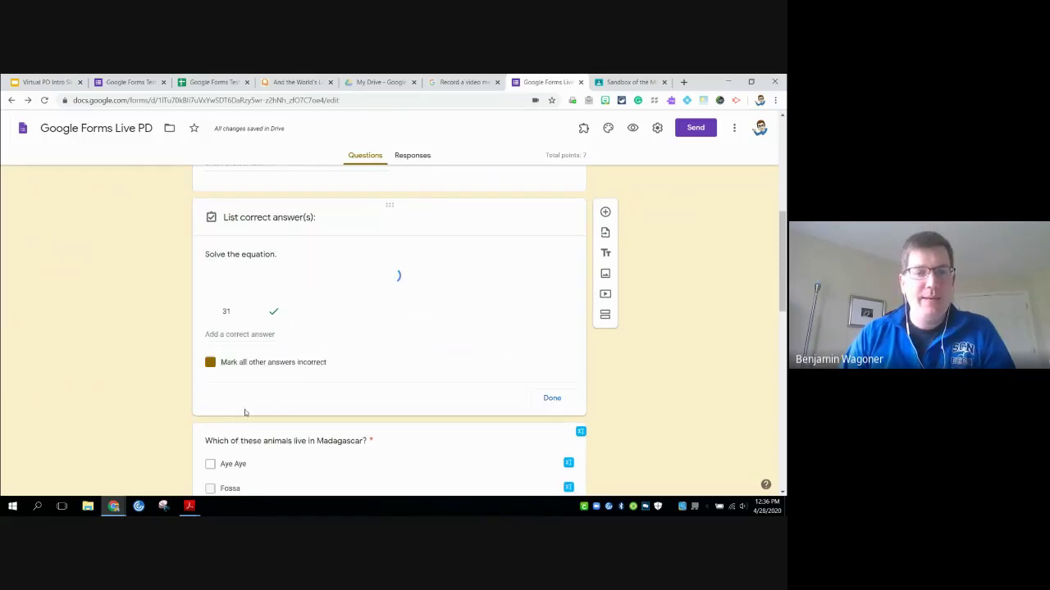
{"action": "left_click", "coordinate": [243, 345]}
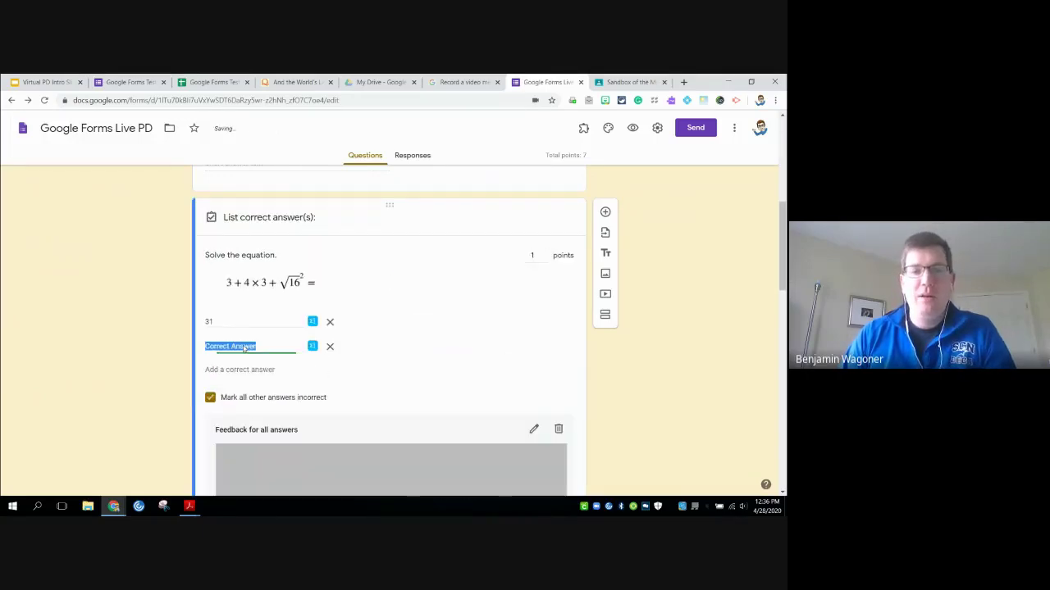
{"action": "left_click", "coordinate": [234, 371]}
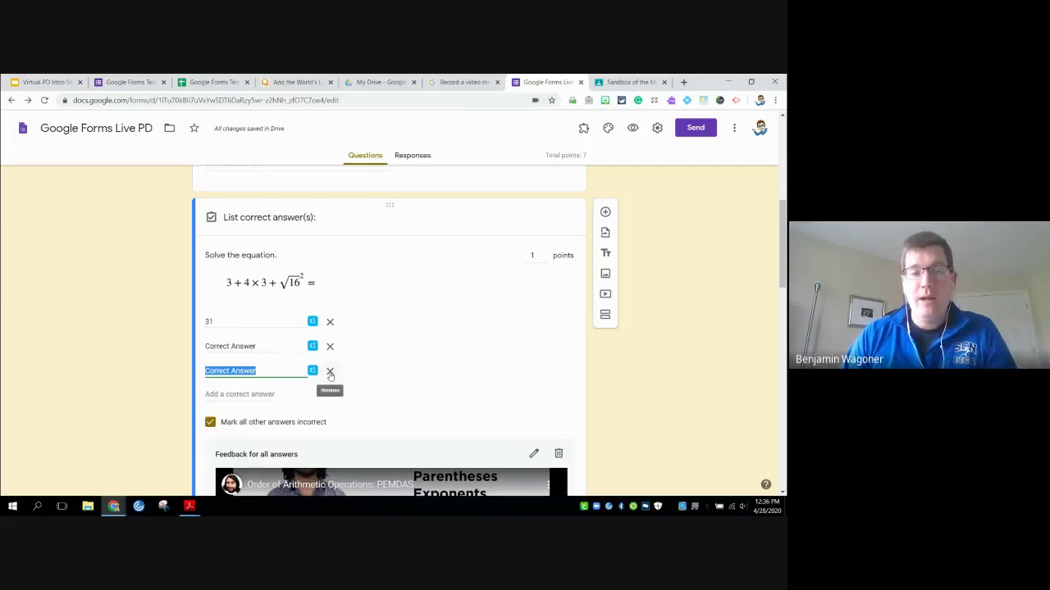
{"action": "left_click", "coordinate": [211, 424]}
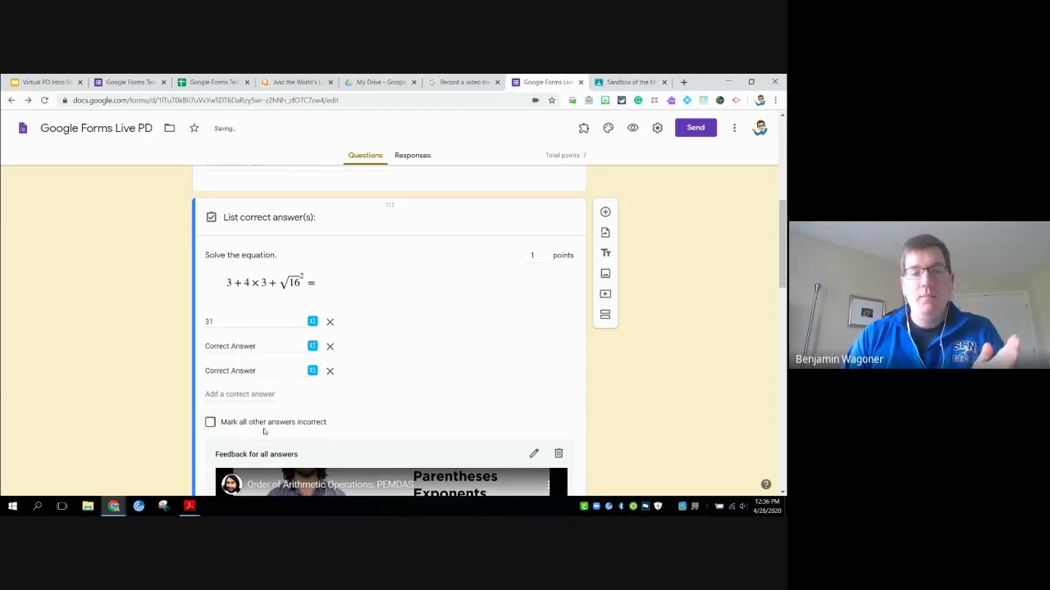